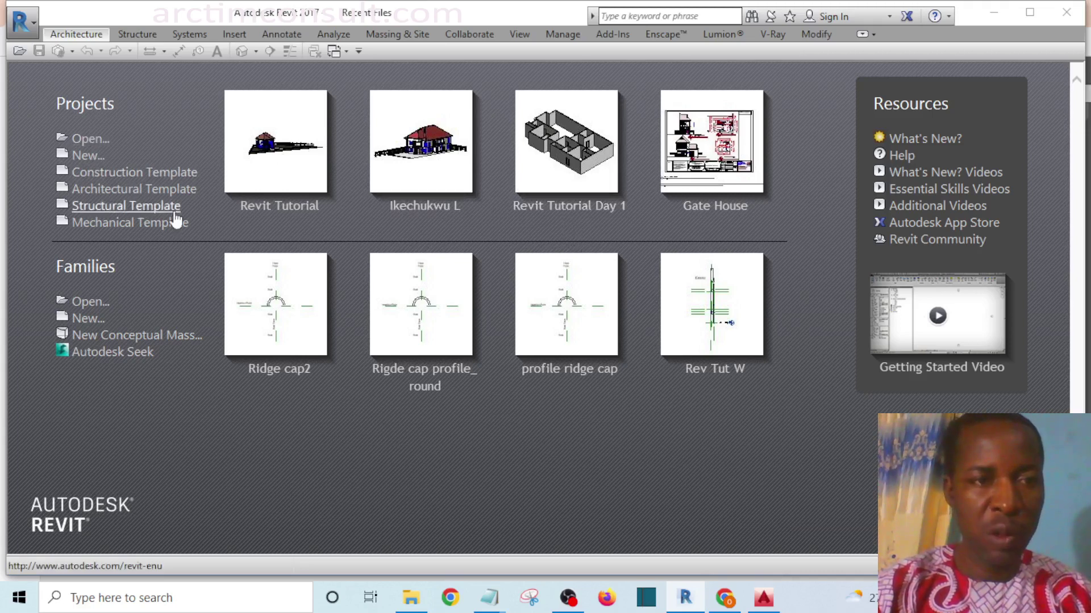
# Create a new project from the Construction-DefaultMetric.rte template in the US Metric templates folder
pyautogui.click(86, 157)
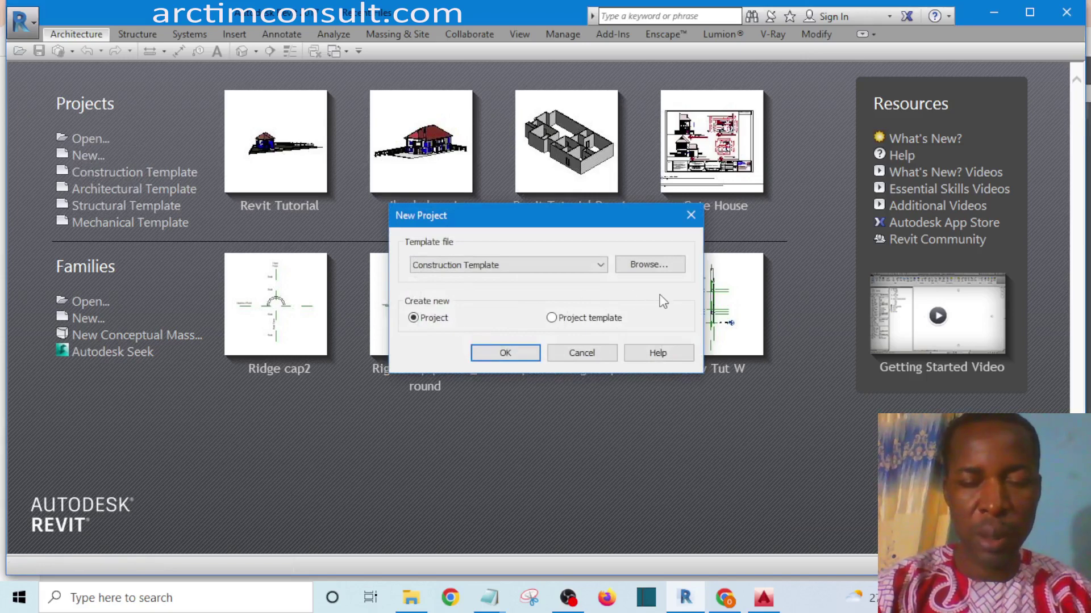
pyautogui.click(649, 265)
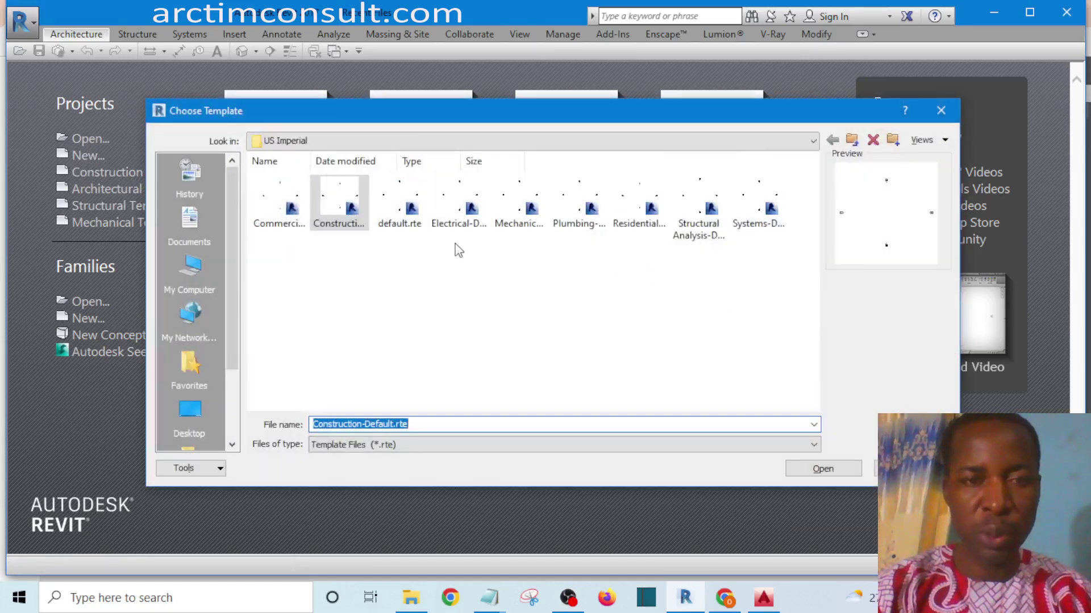
pyautogui.click(397, 141)
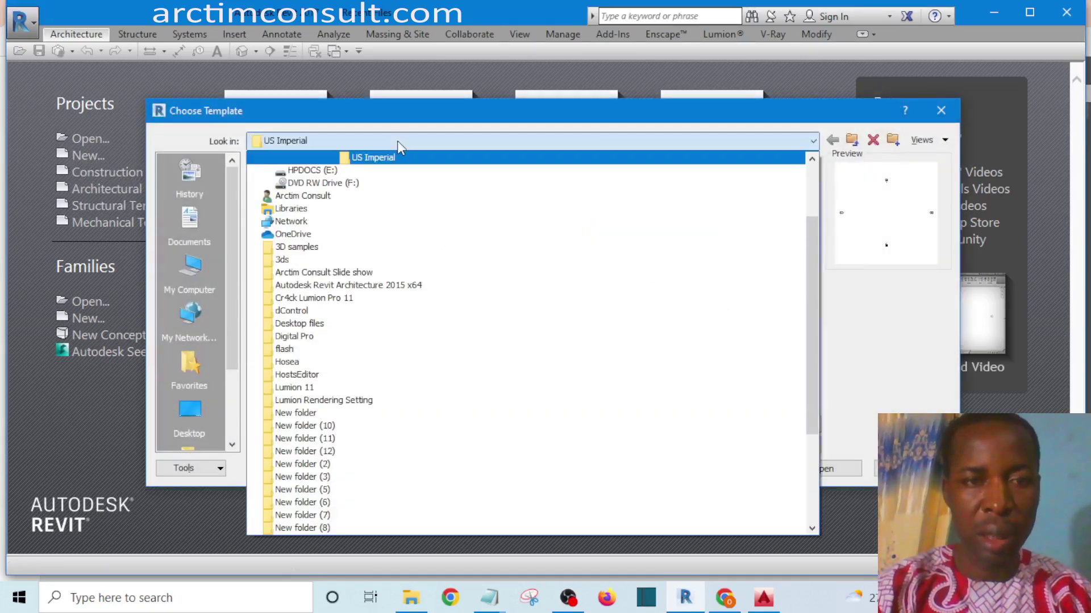
pyautogui.scroll(3, 400, 164)
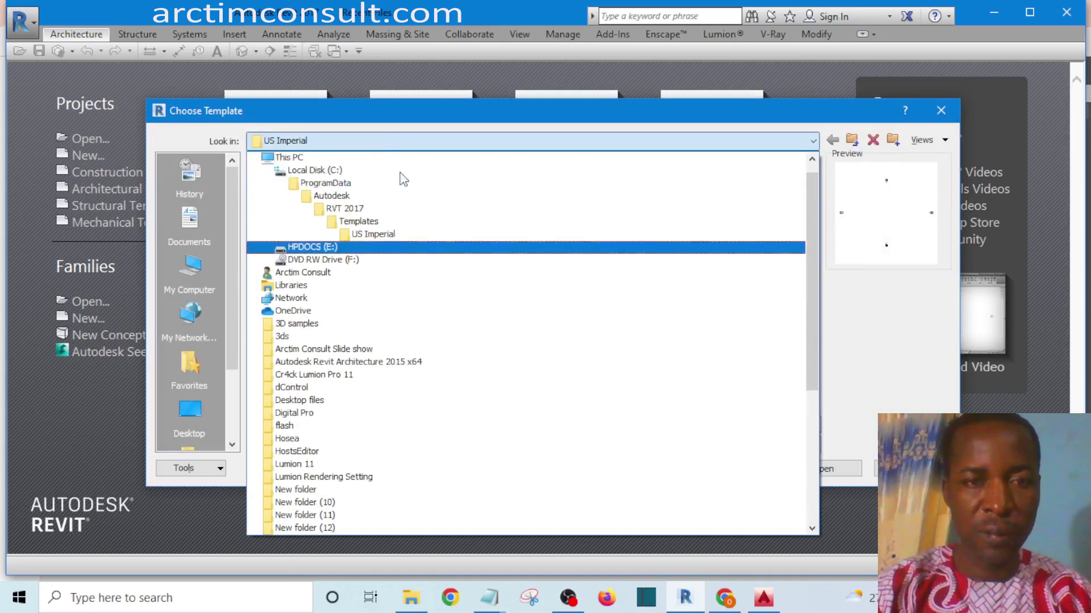
pyautogui.click(375, 226)
pyautogui.doubleClick(519, 205)
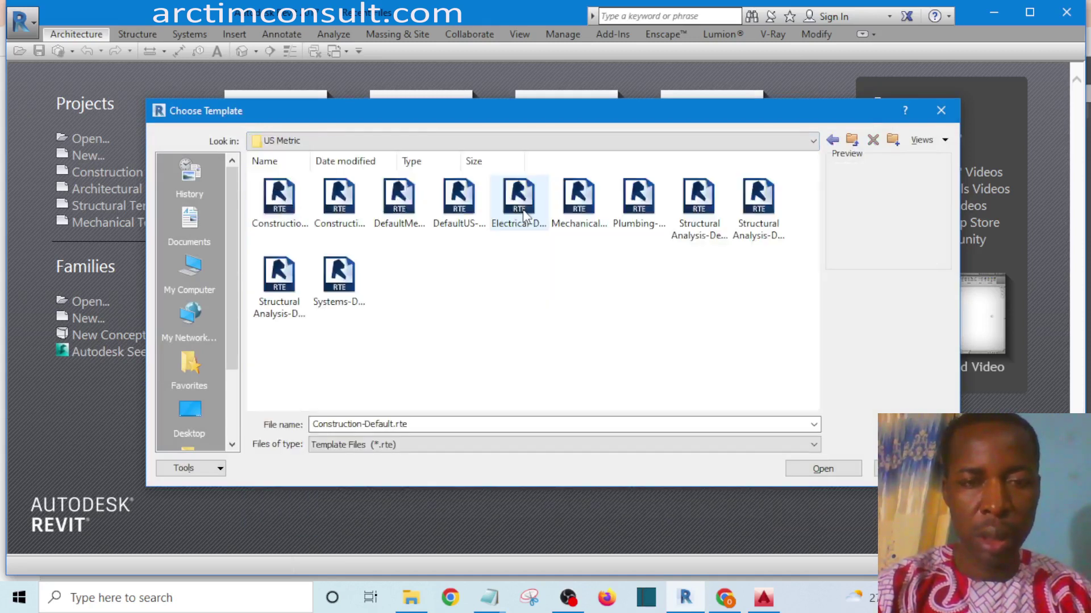
pyautogui.click(280, 207)
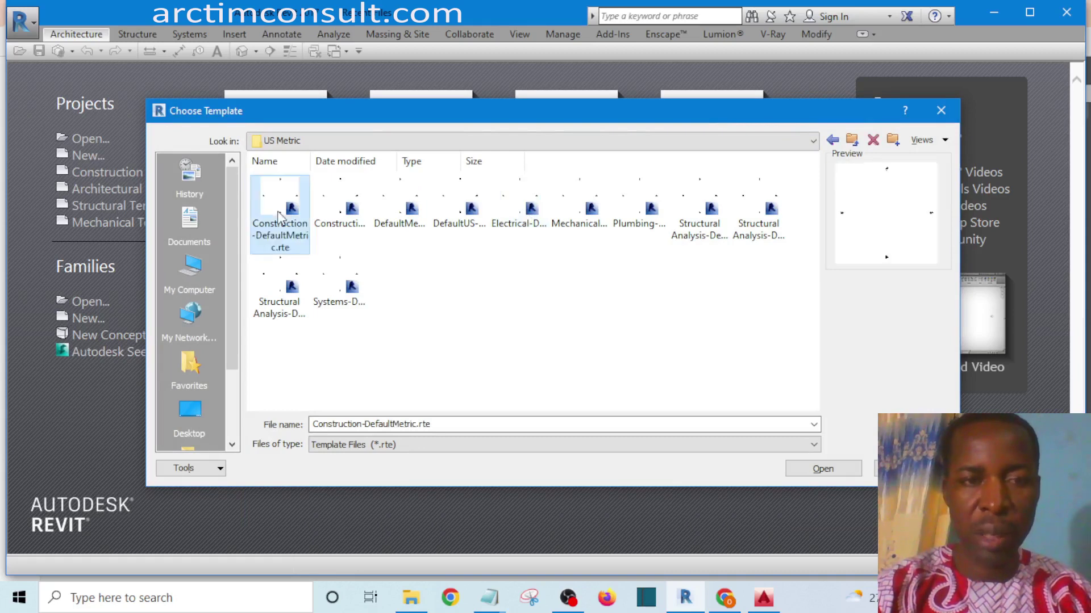
pyautogui.click(834, 471)
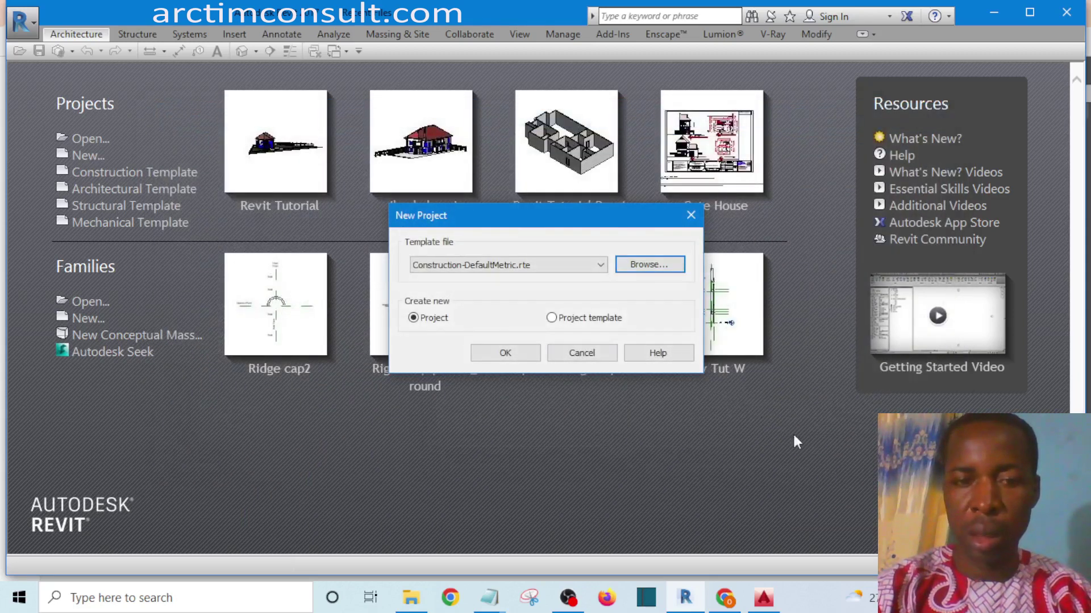
pyautogui.click(504, 354)
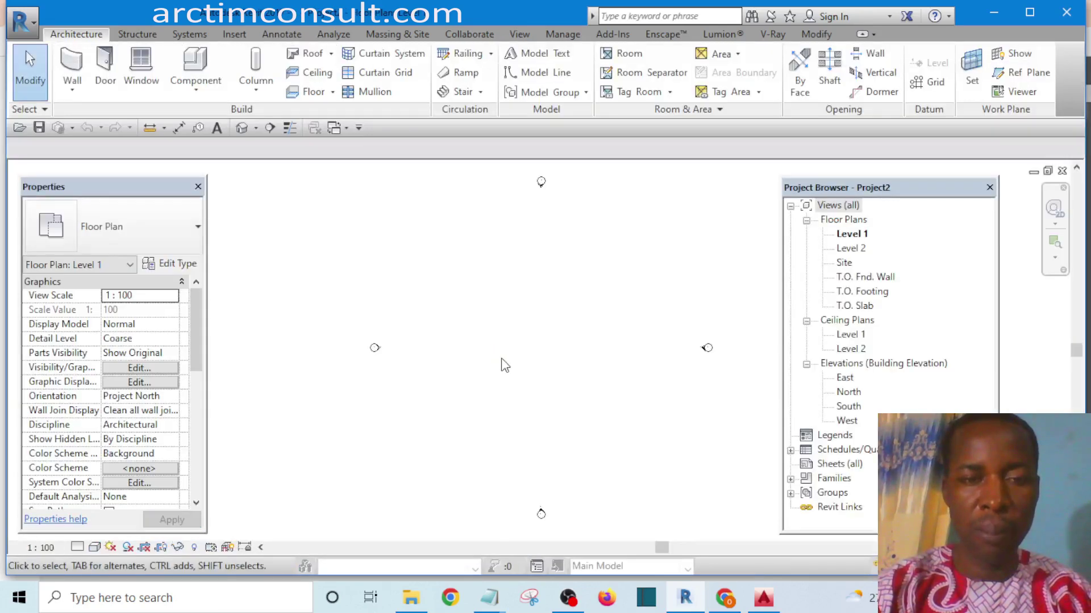
pyautogui.moveTo(561, 386); pyautogui.dragTo(521, 390, button='middle')
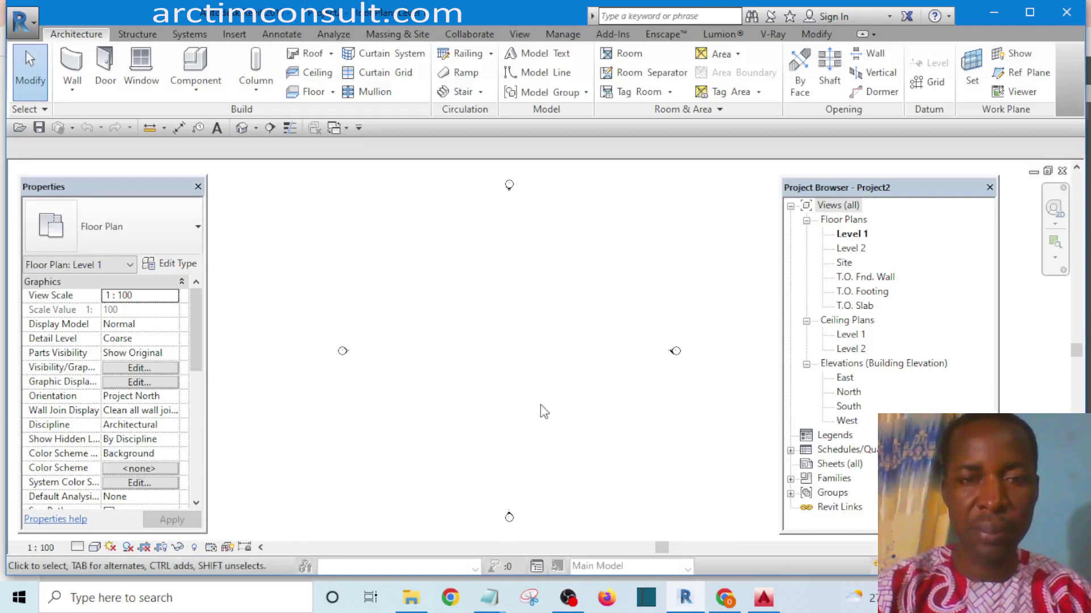
pyautogui.scroll(2, 533, 392)
pyautogui.scroll(-5, 530, 380)
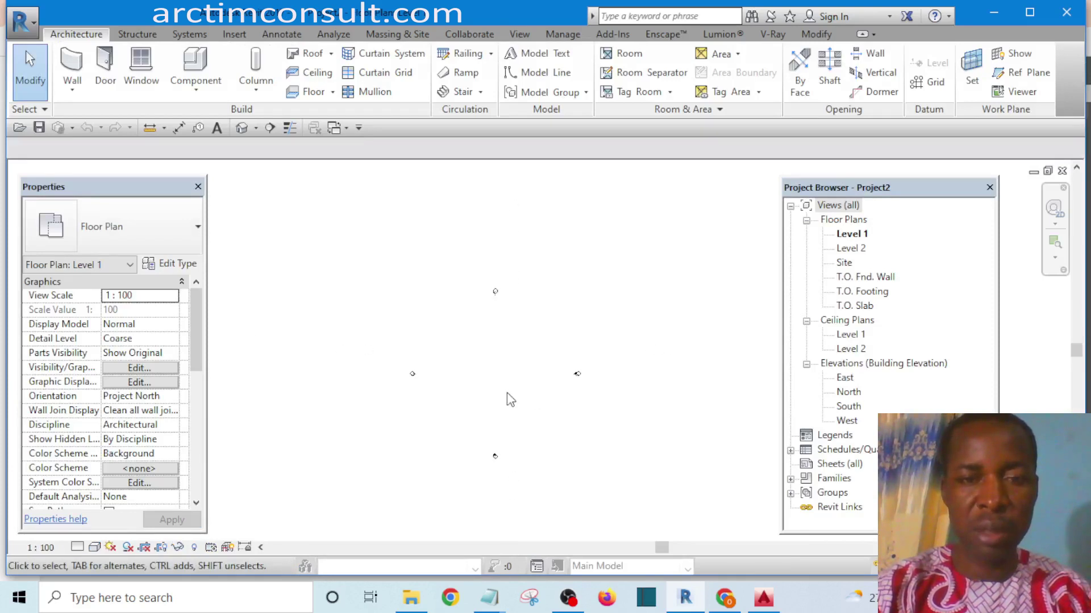
pyautogui.scroll(4, 500, 390)
pyautogui.moveTo(494, 380); pyautogui.dragTo(499, 419, button='middle')
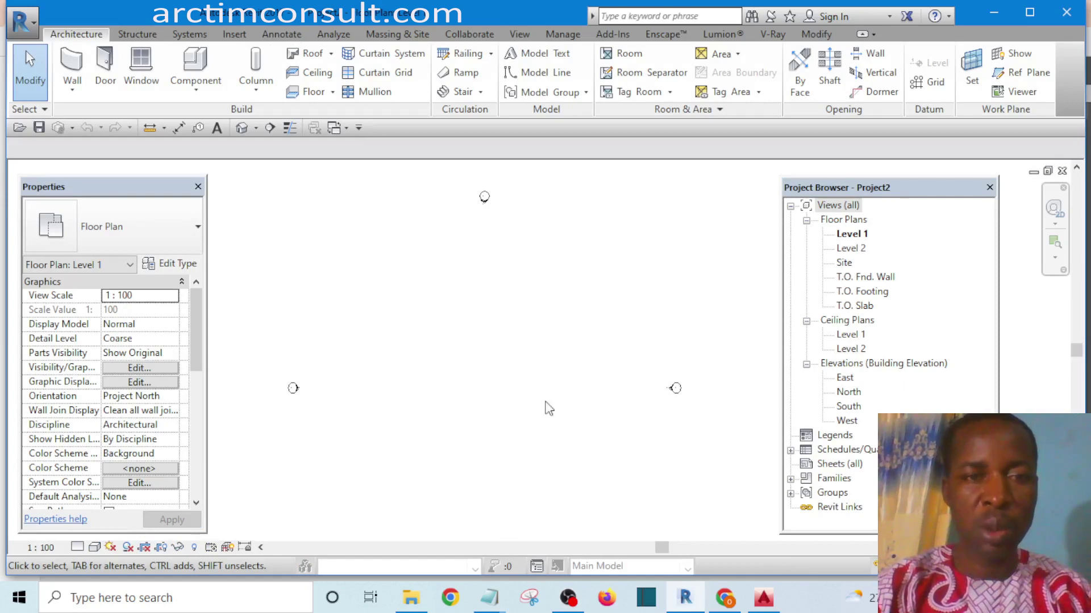
pyautogui.scroll(-2, 561, 350)
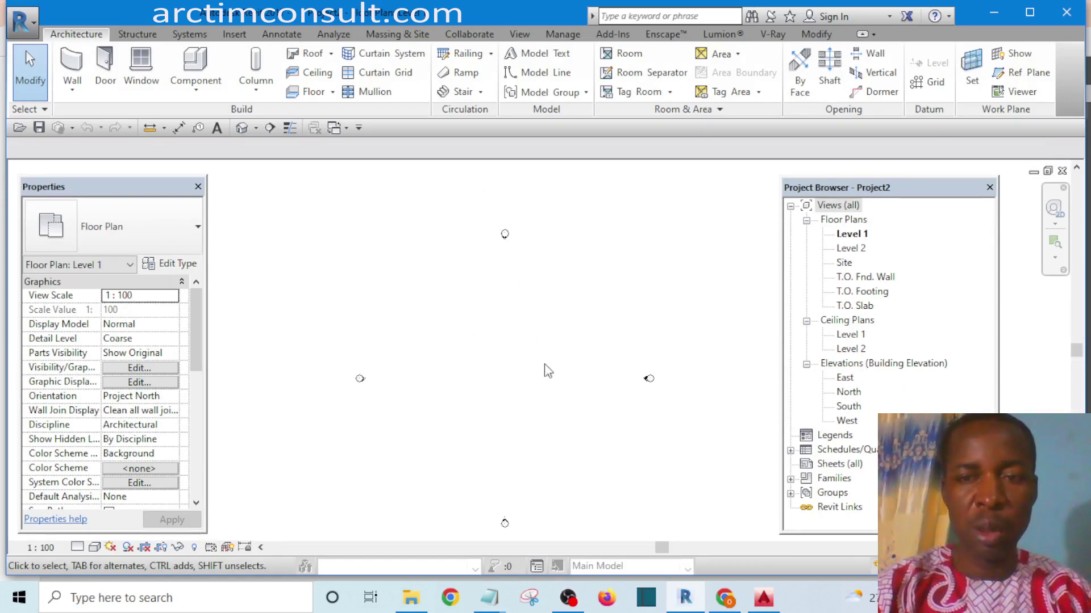
pyautogui.scroll(2, 531, 367)
pyautogui.moveTo(532, 368); pyautogui.dragTo(534, 332, button='middle')
pyautogui.scroll(-2, 528, 321)
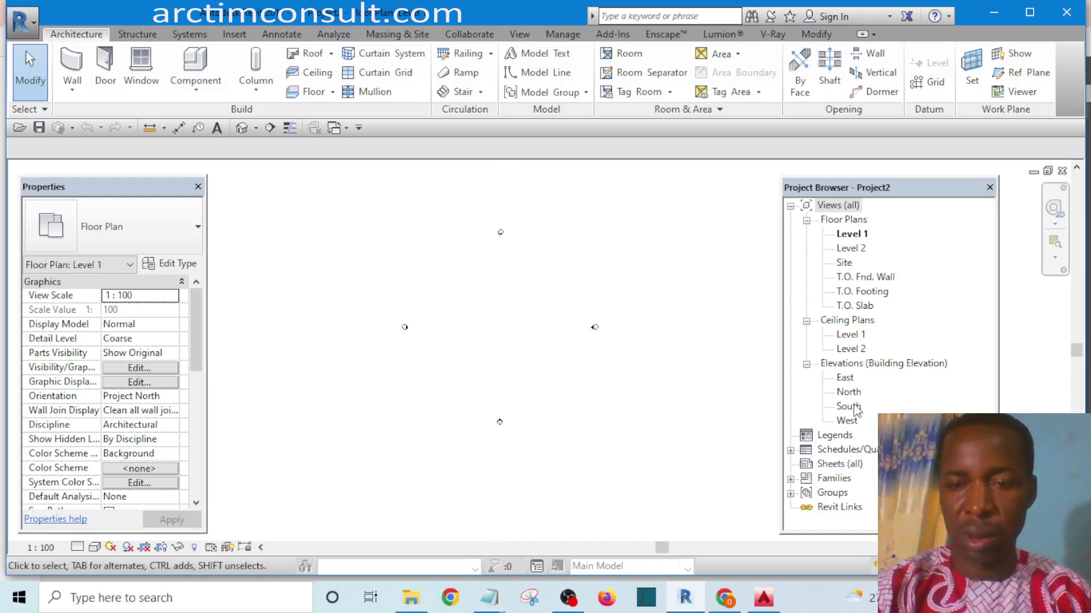
# Open the South elevation and delete the T.O. Fnd. Wall, T.O. Slab, T.O. Footing and B.O. Footing levels with their views
pyautogui.doubleClick(848, 406)
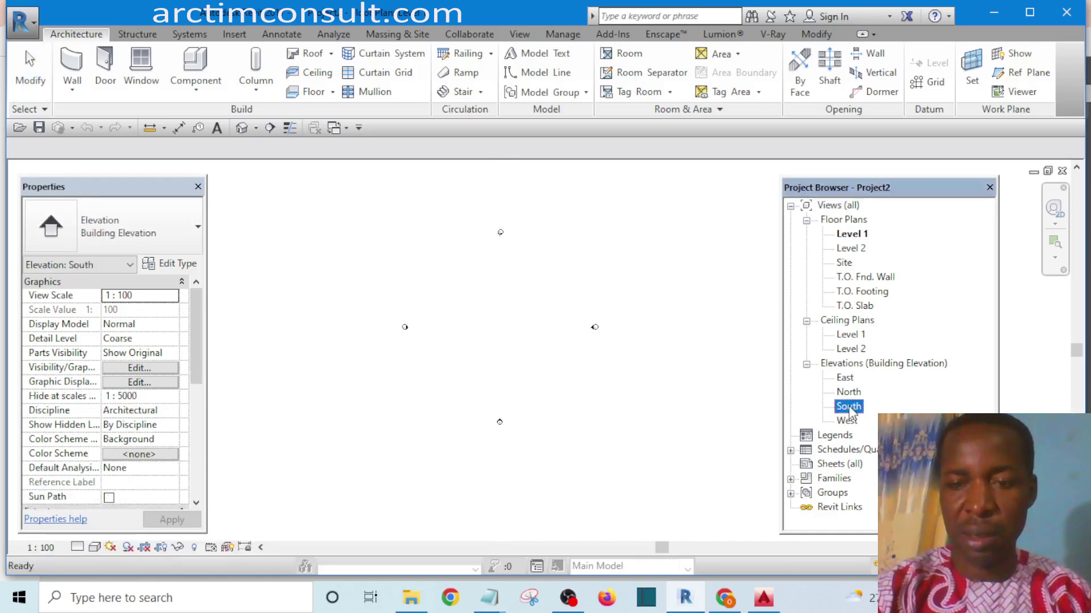
pyautogui.scroll(-3, 536, 371)
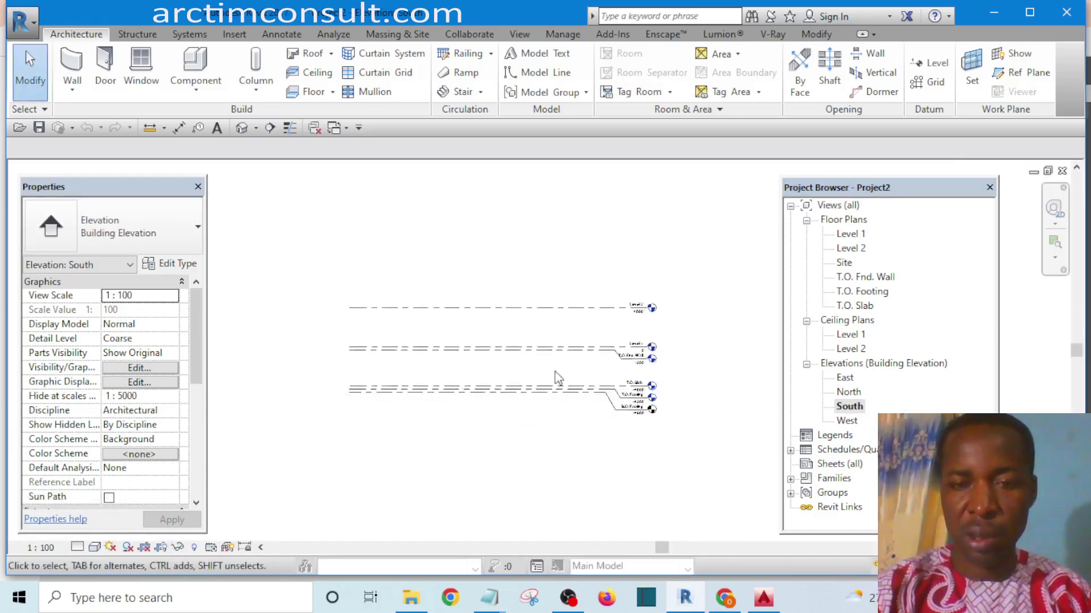
pyautogui.moveTo(656, 462); pyautogui.dragTo(498, 310)
pyautogui.press('Delete')
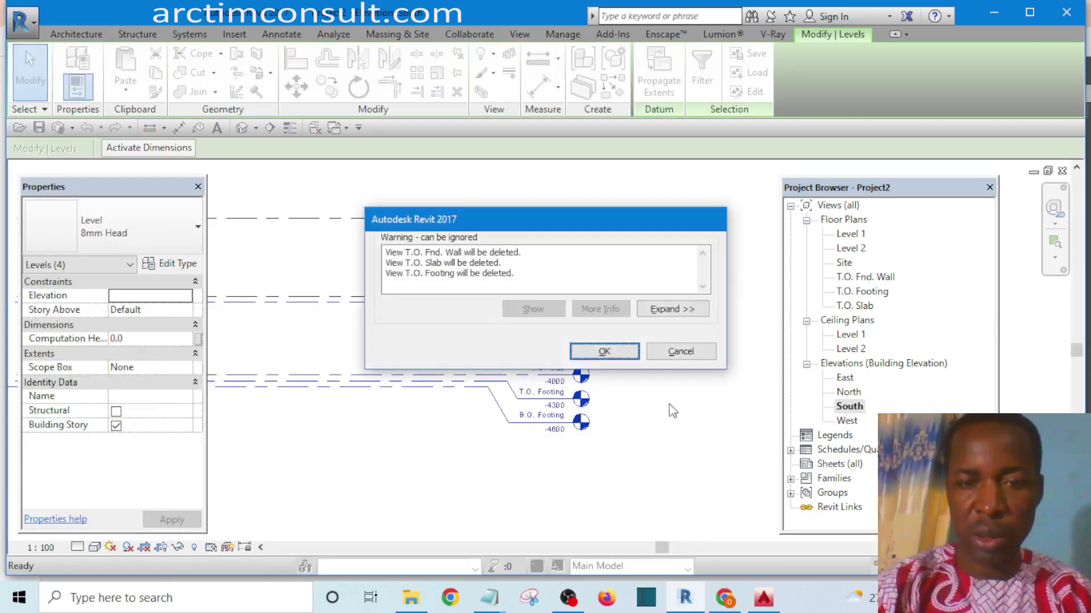
pyautogui.click(604, 352)
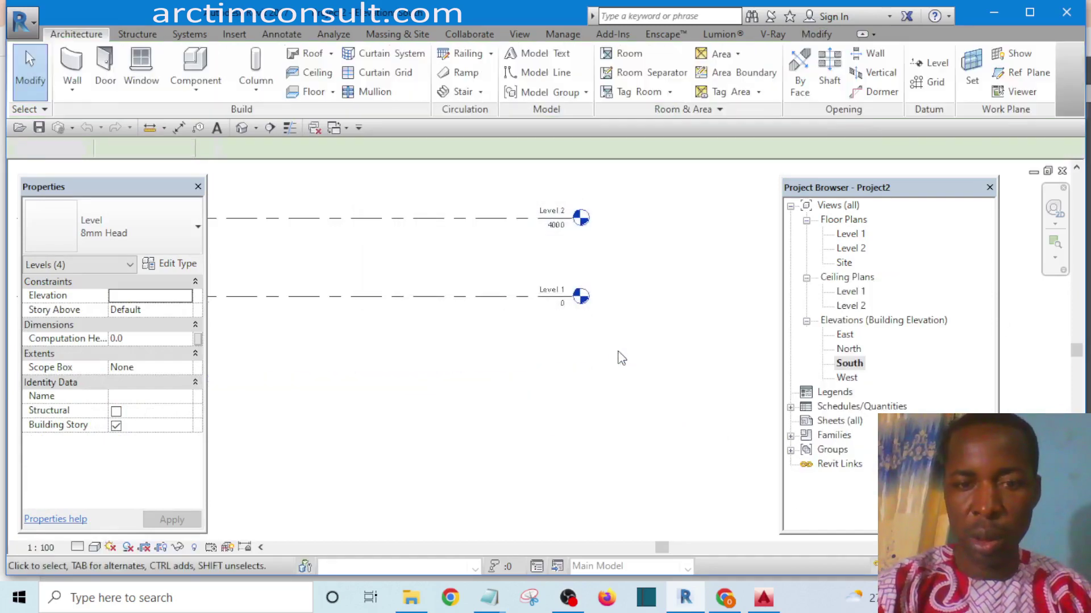
# Set the elevation of Level 2 to 450
pyautogui.scroll(5, 554, 278)
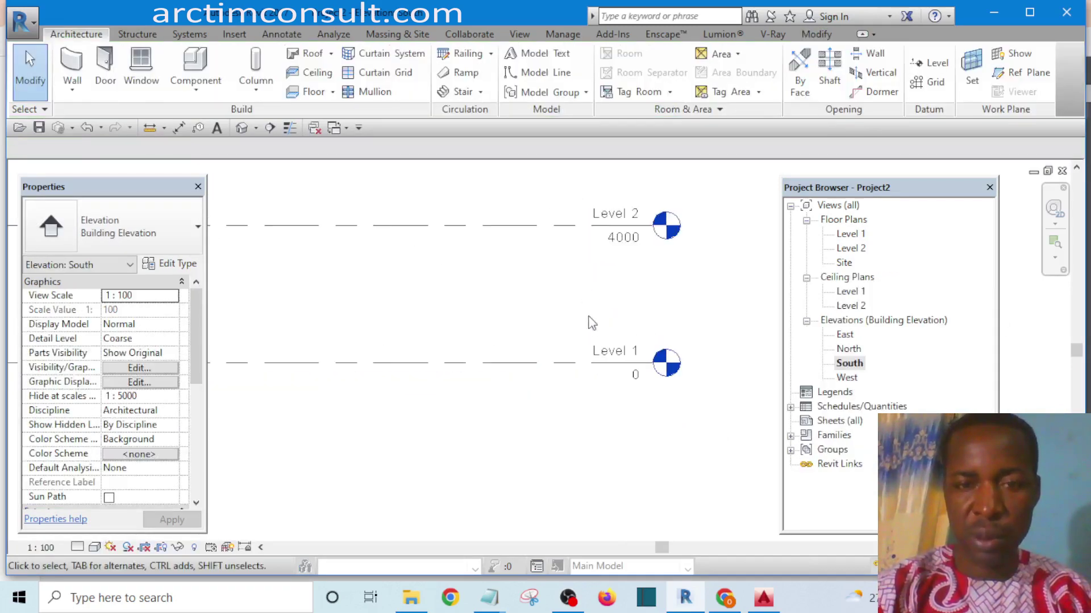
pyautogui.click(576, 297)
pyautogui.doubleClick(575, 292)
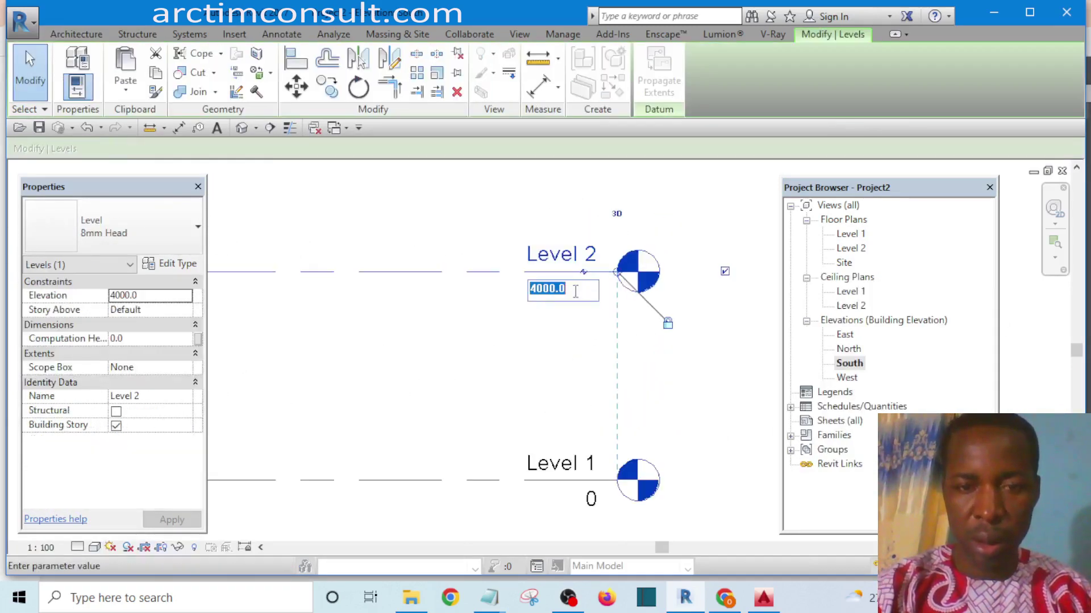
pyautogui.write('45')
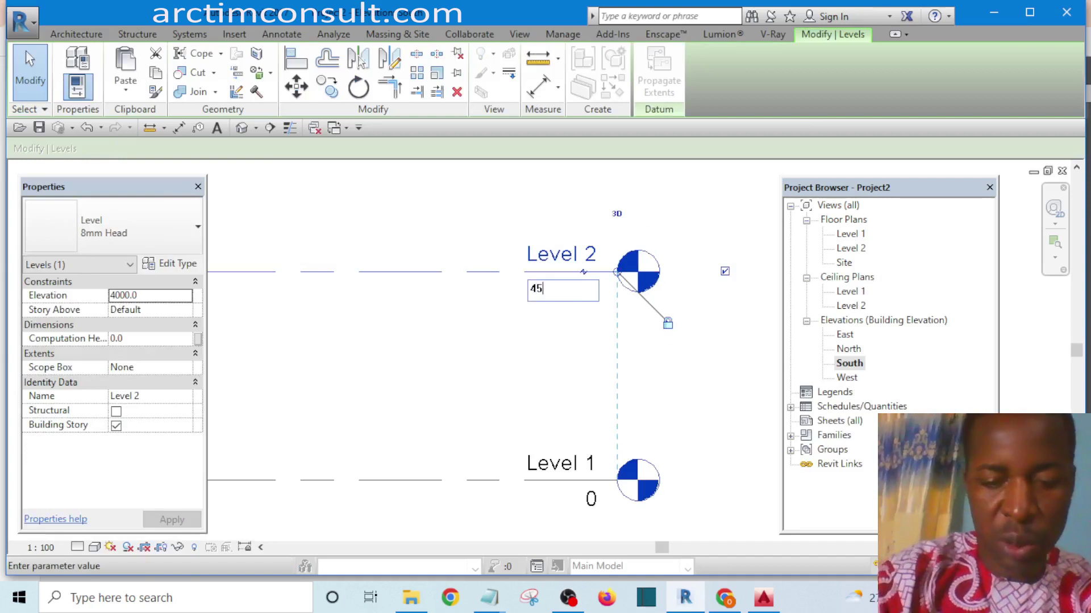
pyautogui.write('0')
pyautogui.press('Return')
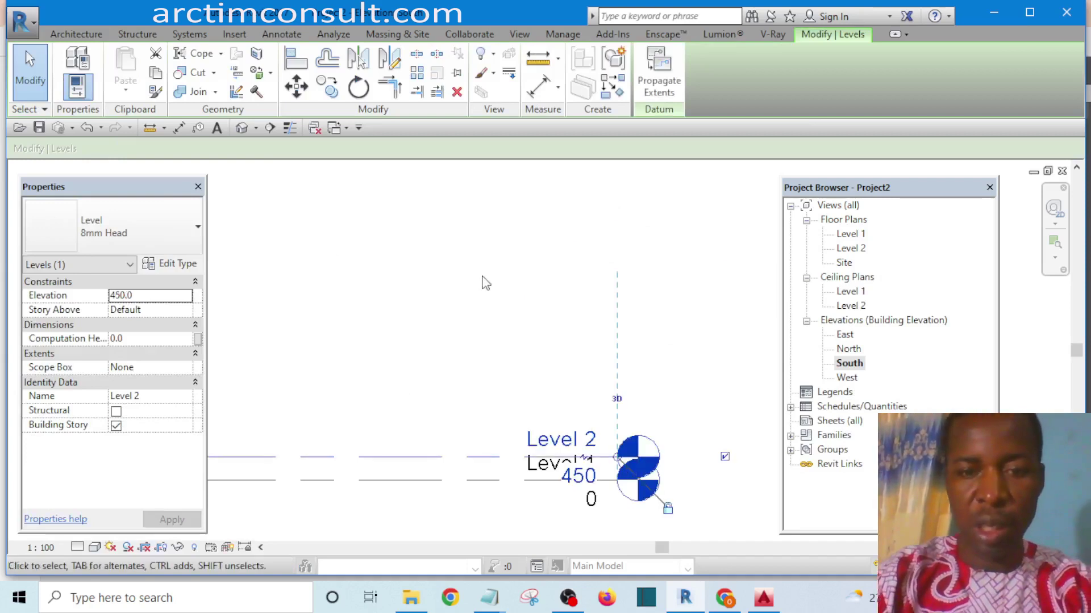
pyautogui.press('Escape')
# Add a new level above Level 2 by picking its line with an offset of 150
pyautogui.scroll(-2, 645, 399)
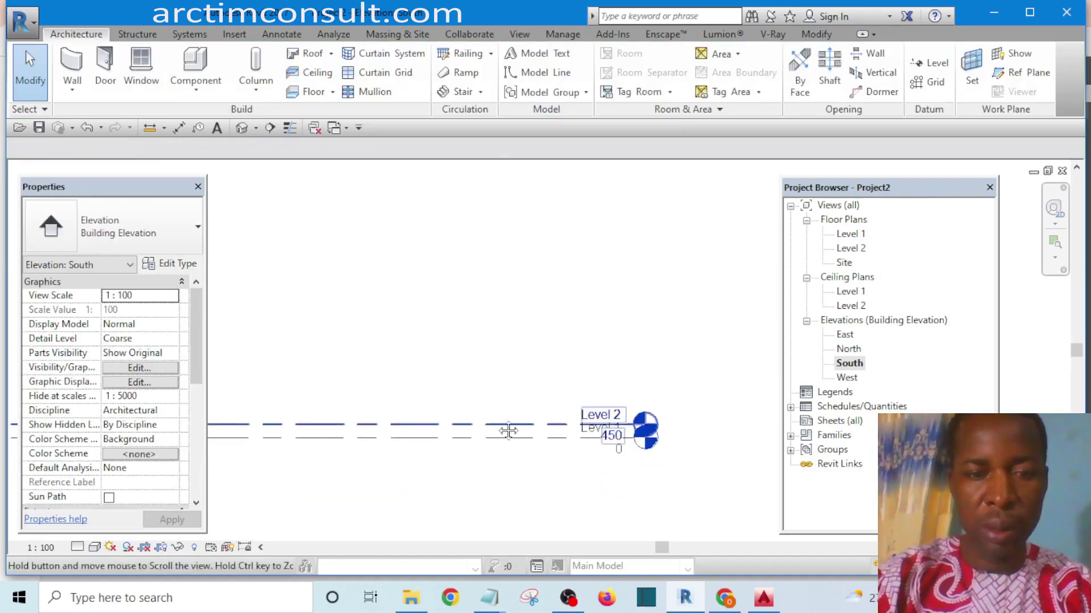
pyautogui.scroll(1, 541, 416)
pyautogui.click(541, 418)
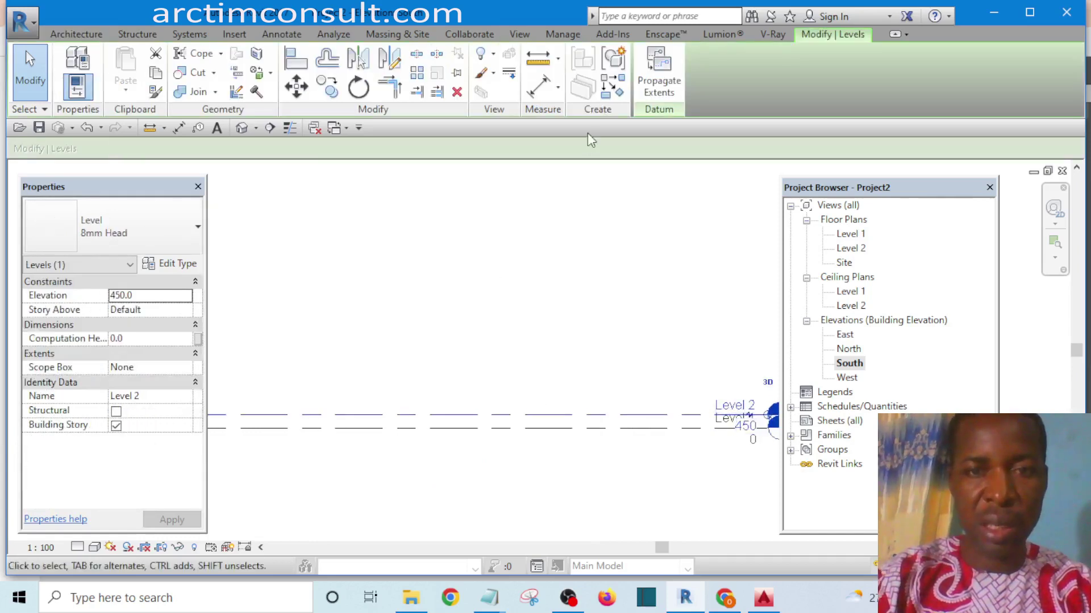
pyautogui.click(613, 87)
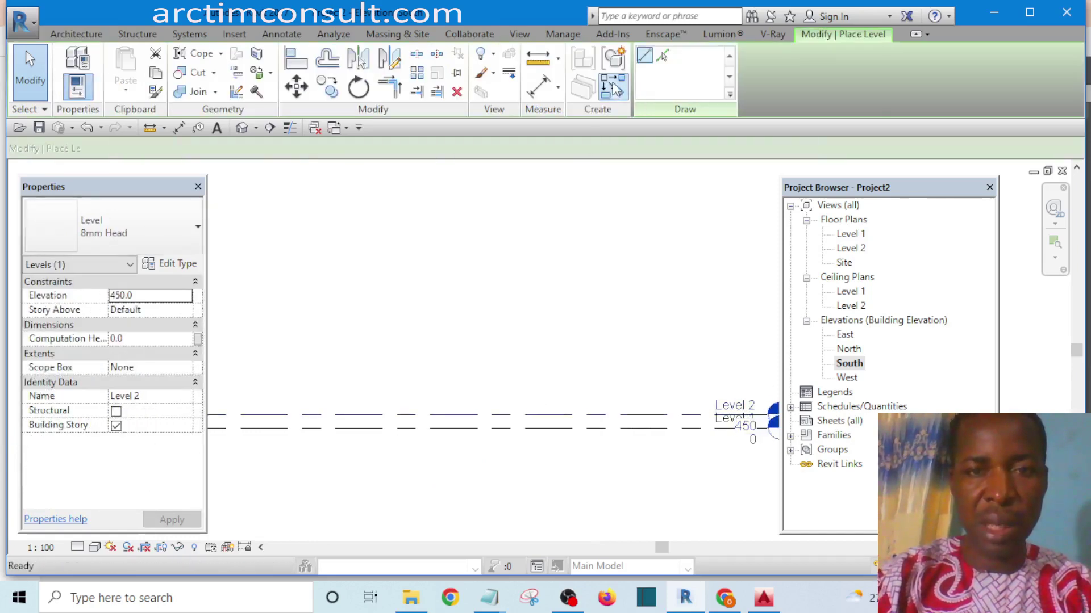
pyautogui.click(662, 57)
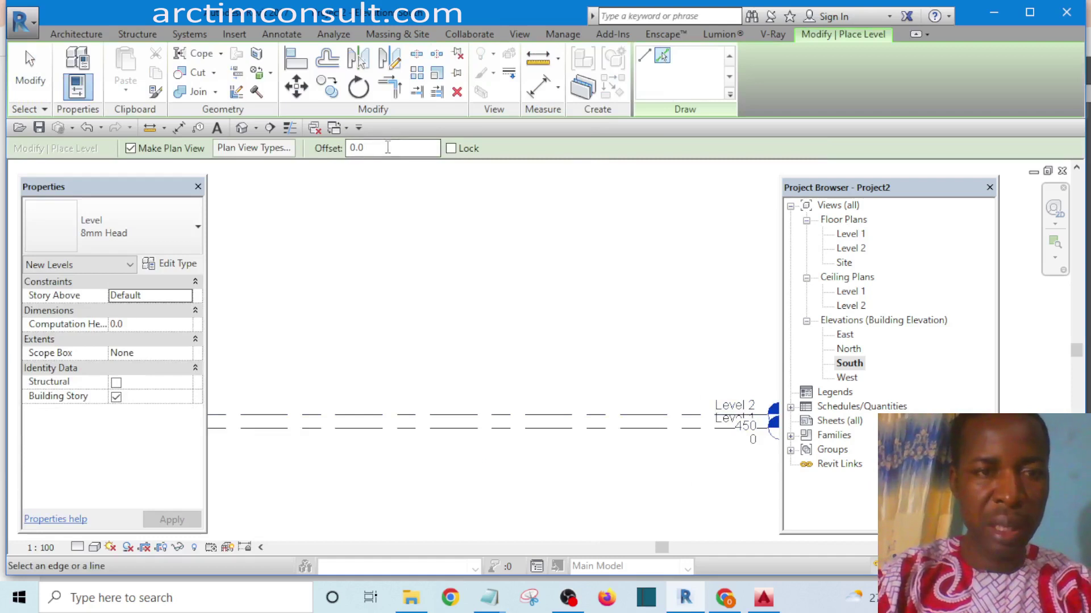
pyautogui.click(385, 148)
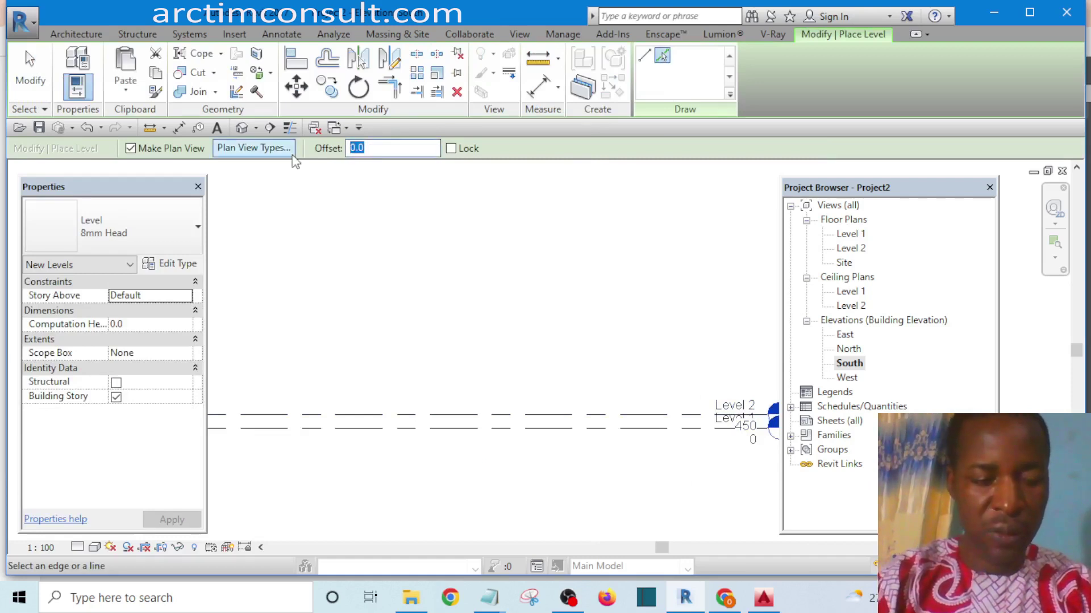
pyautogui.write('150')
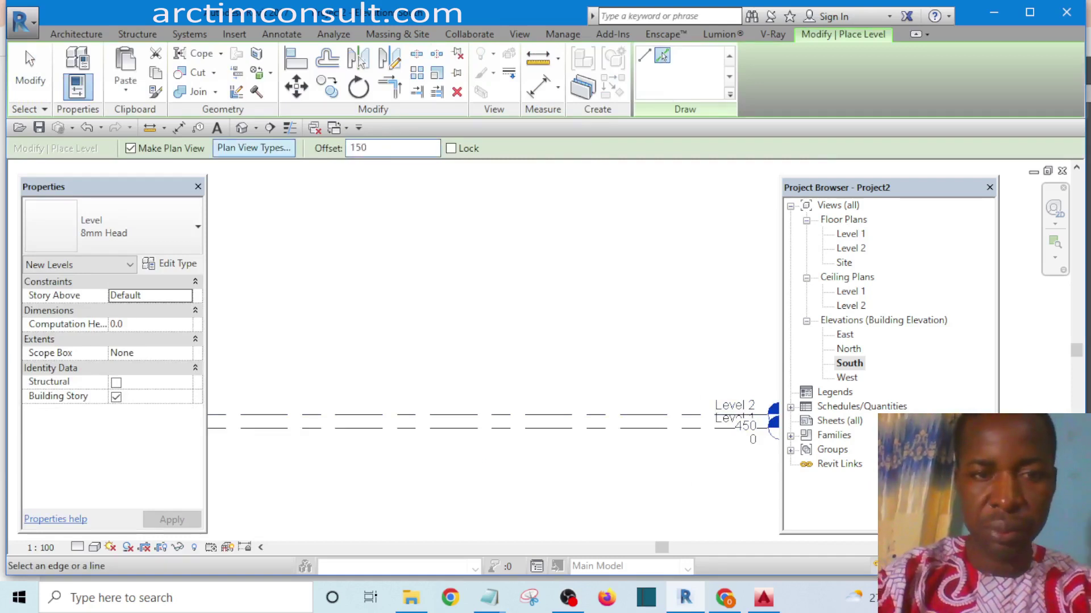
pyautogui.press('Return')
pyautogui.click(438, 414)
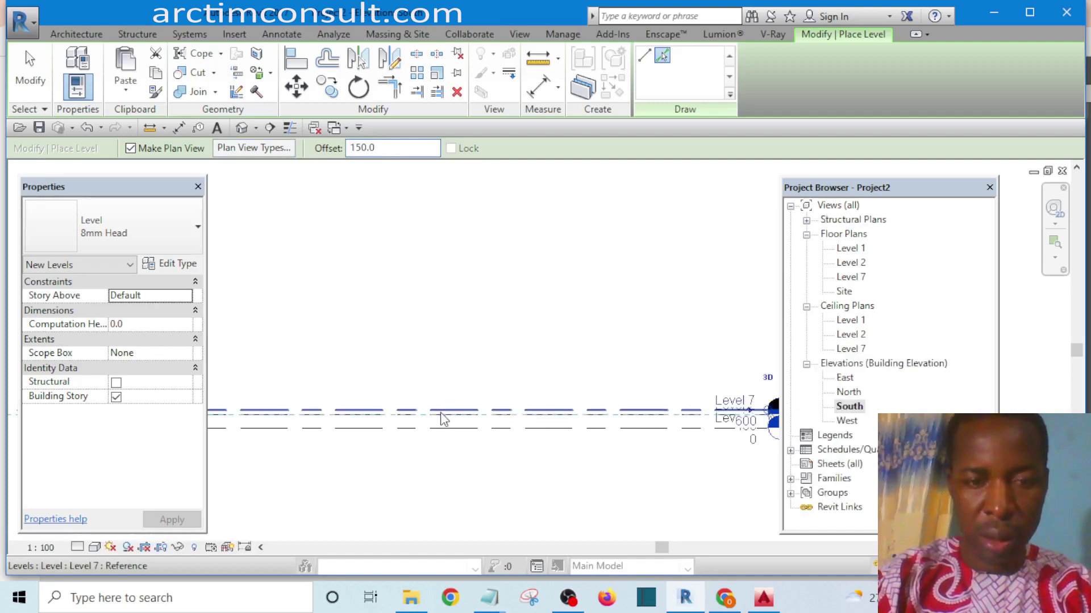
# Add another level above Level 7 by picking its line with an offset of 3600
pyautogui.doubleClick(391, 152)
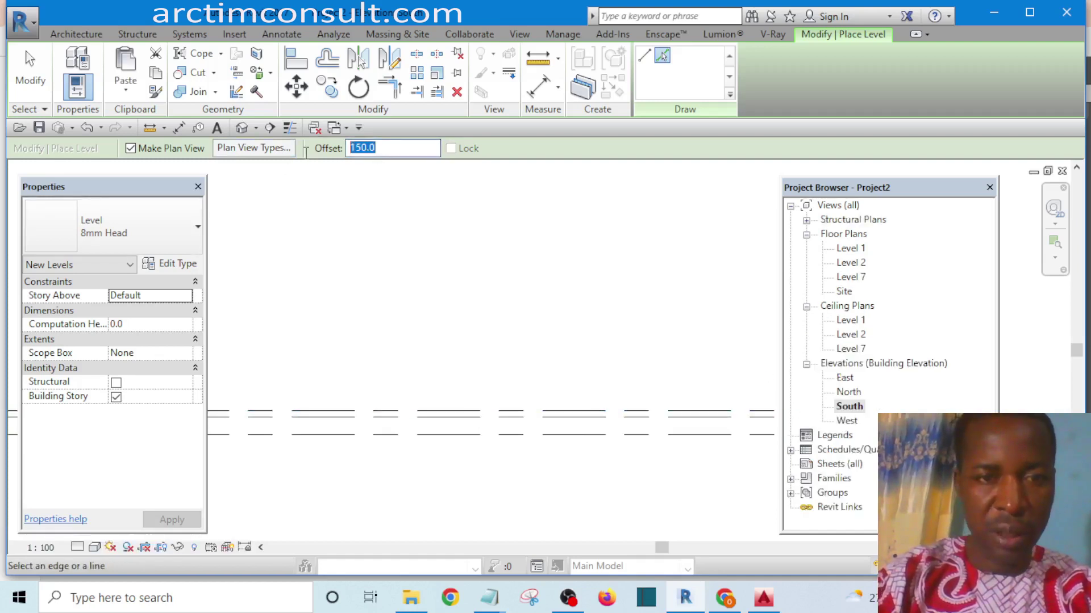
pyautogui.write('360')
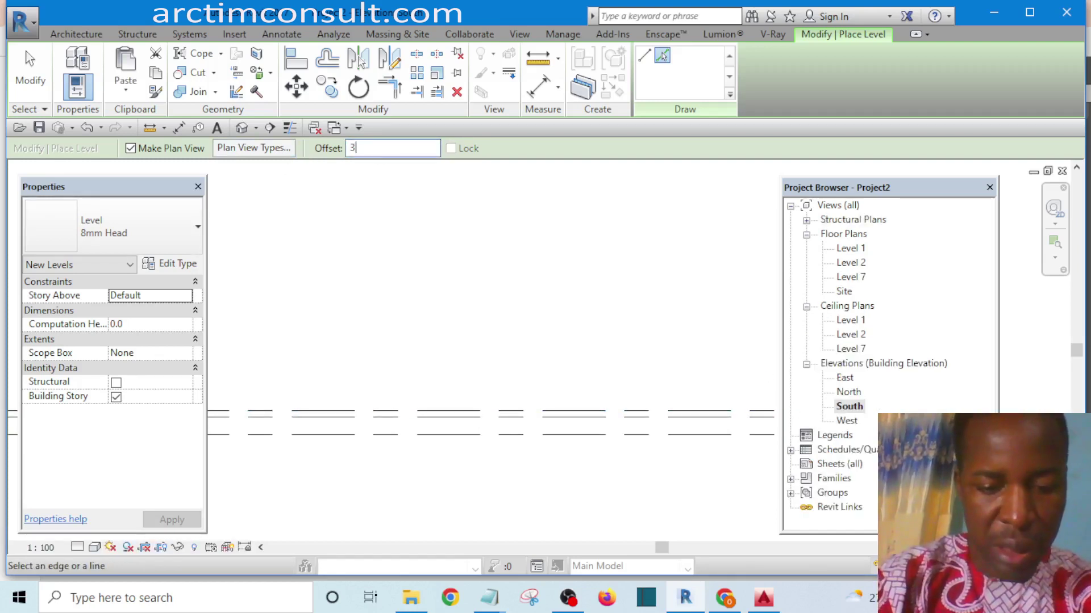
pyautogui.click(474, 413)
pyautogui.scroll(-3, 511, 414)
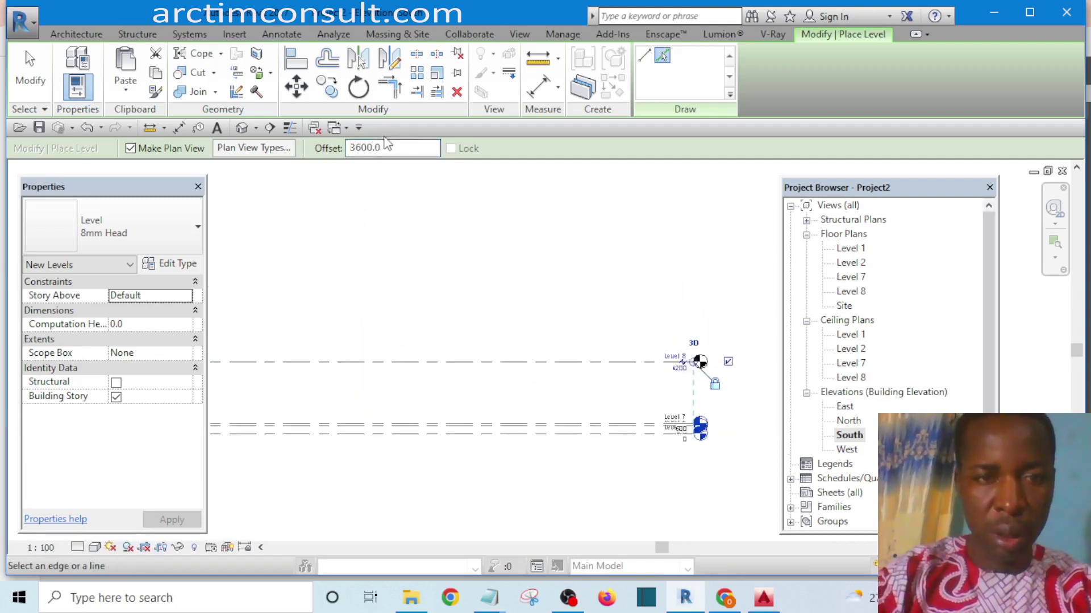
# Add a level above Level 8 by picking its line with an offset of 150
pyautogui.moveTo(394, 147); pyautogui.dragTo(344, 148)
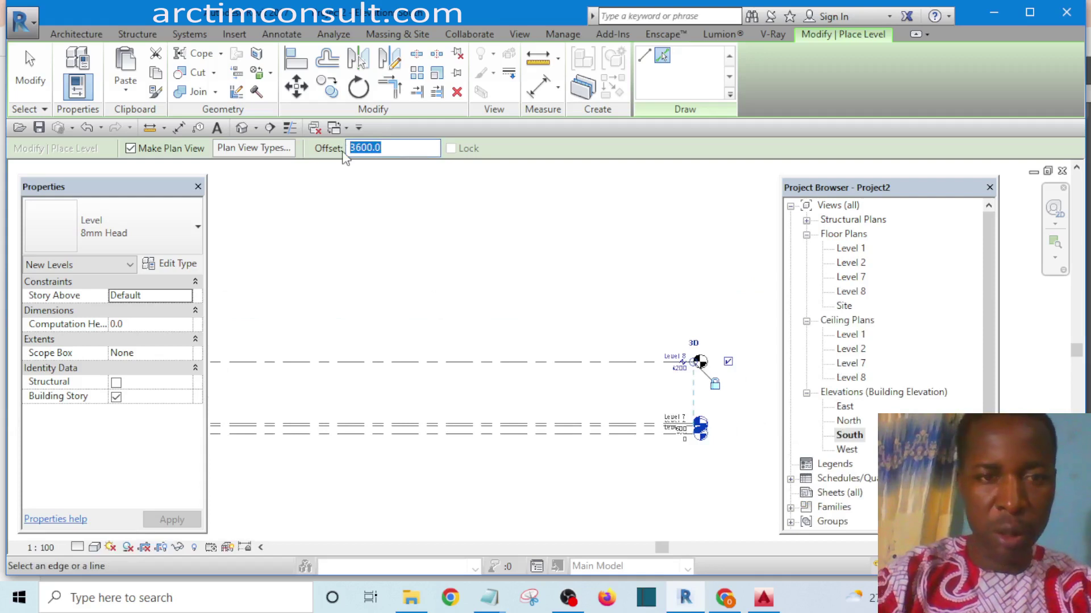
pyautogui.write('1')
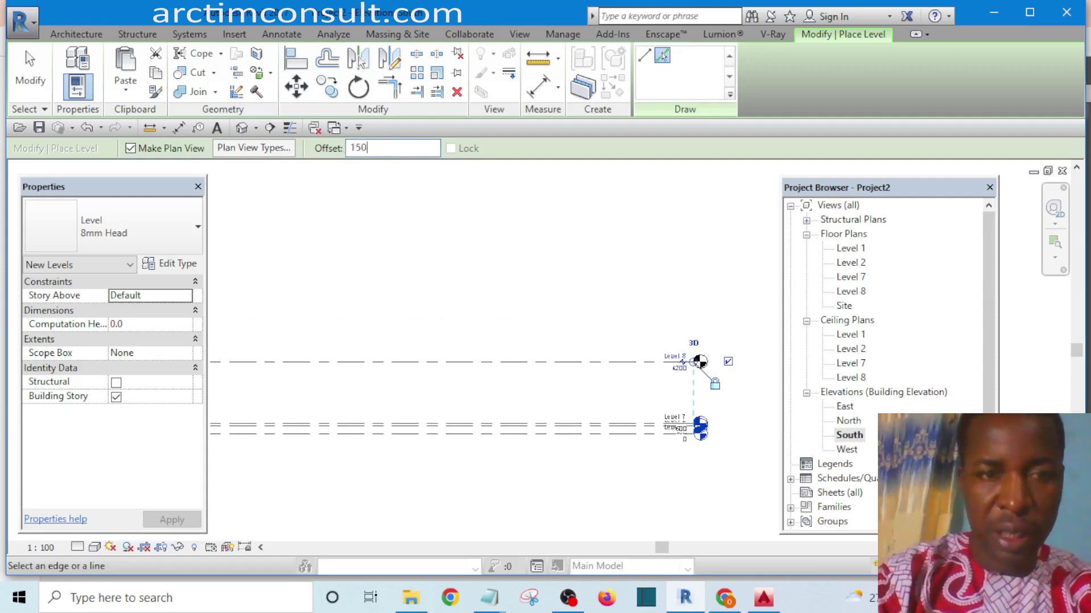
pyautogui.write('50')
pyautogui.scroll(2, 448, 387)
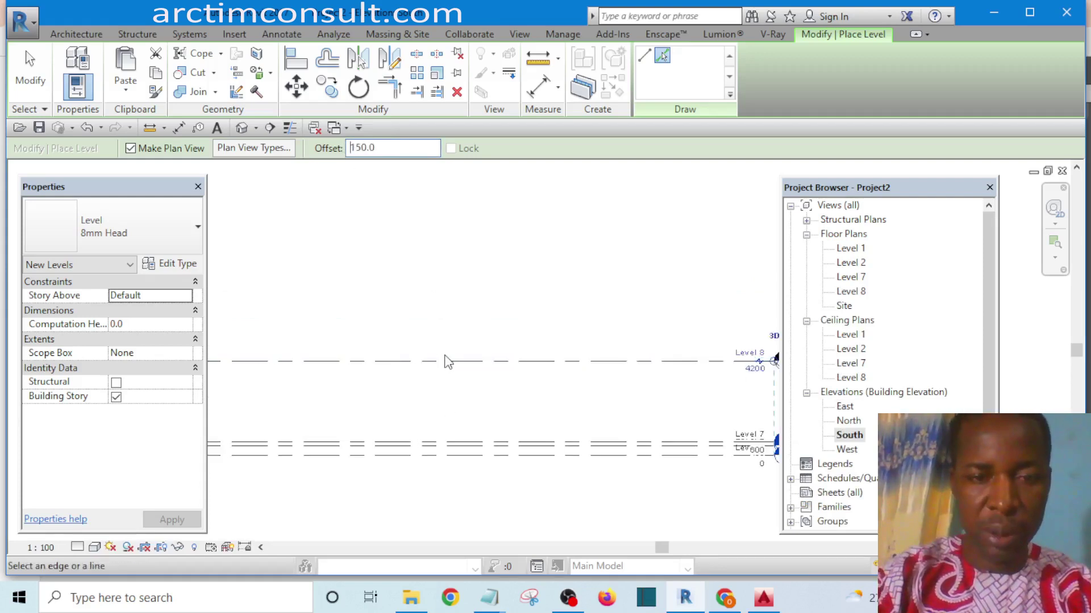
pyautogui.click(453, 360)
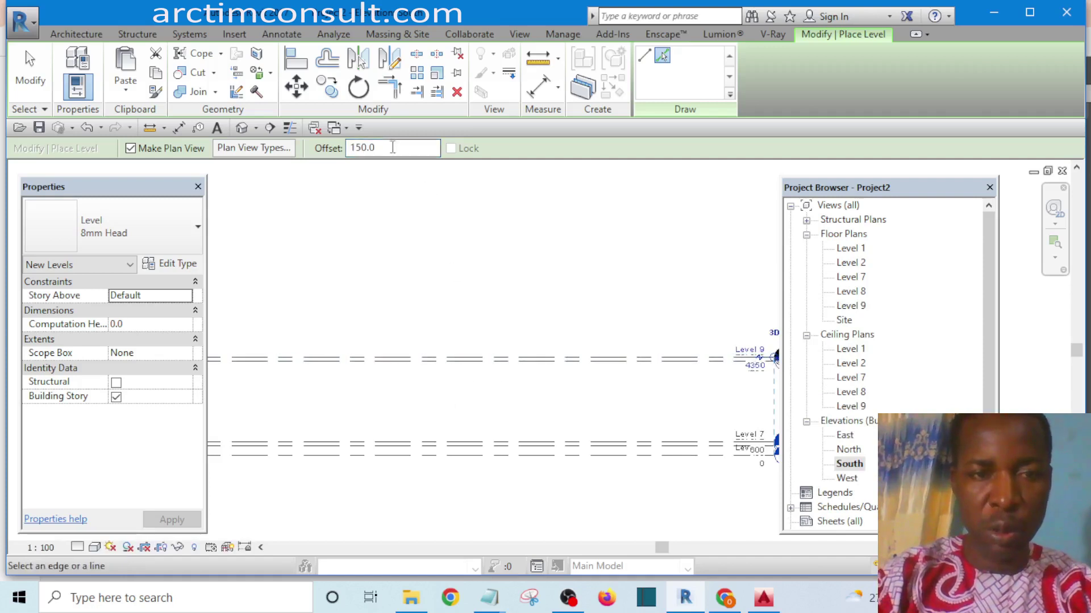
# Add a level above Level 9 by picking its line with an offset of 3600
pyautogui.moveTo(398, 148); pyautogui.dragTo(321, 158)
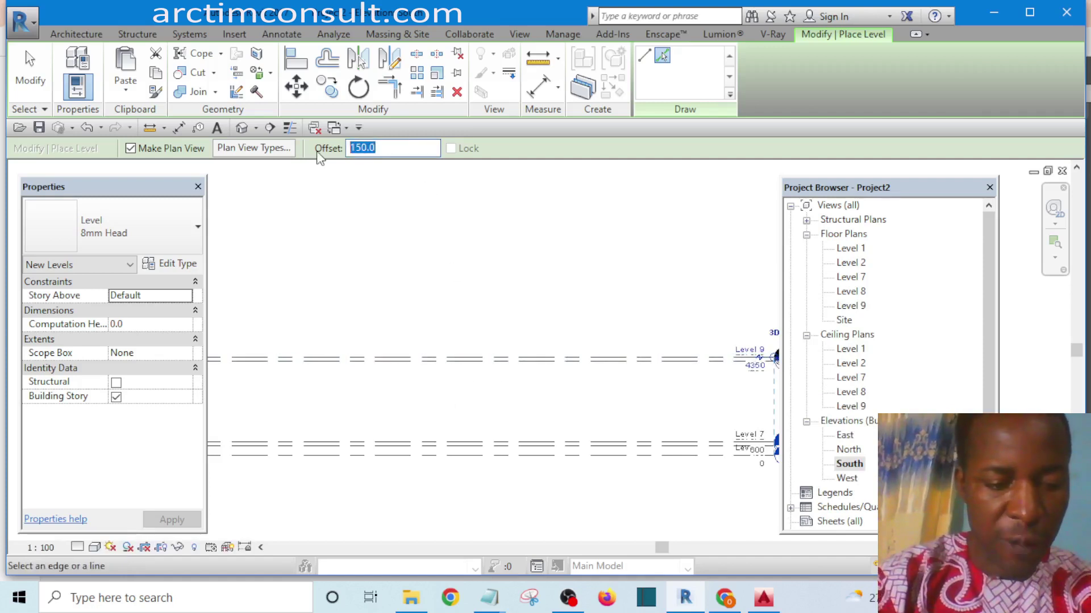
pyautogui.write('3')
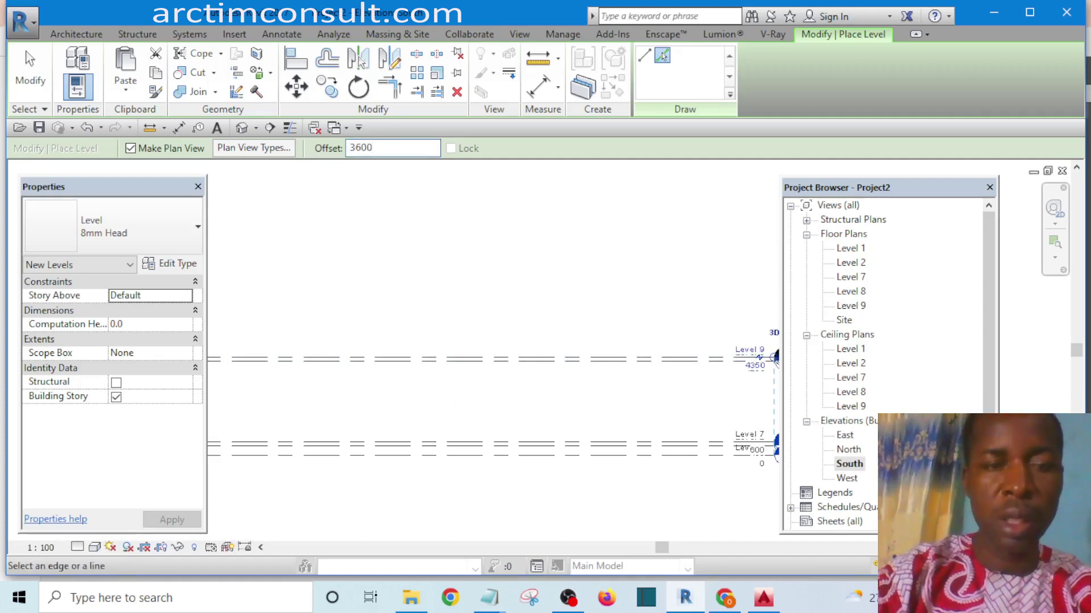
pyautogui.write('600')
pyautogui.click(446, 359)
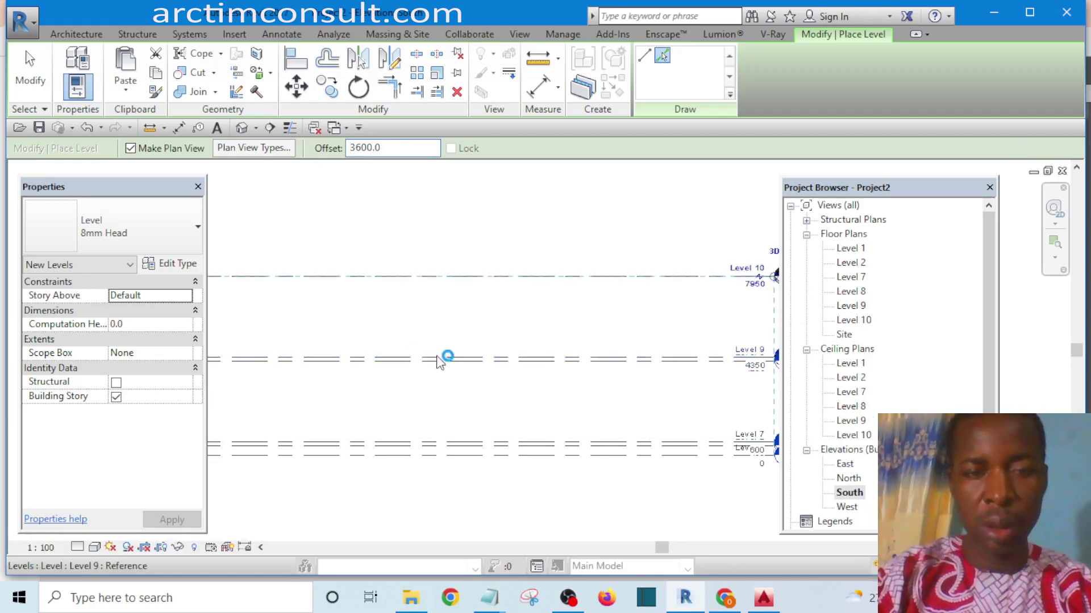
pyautogui.scroll(-4, 510, 295)
pyautogui.press('Escape')
pyautogui.press('Escape')
# Add an elbow to the Level 8 line so that its head sits below the level line
pyautogui.scroll(4, 571, 341)
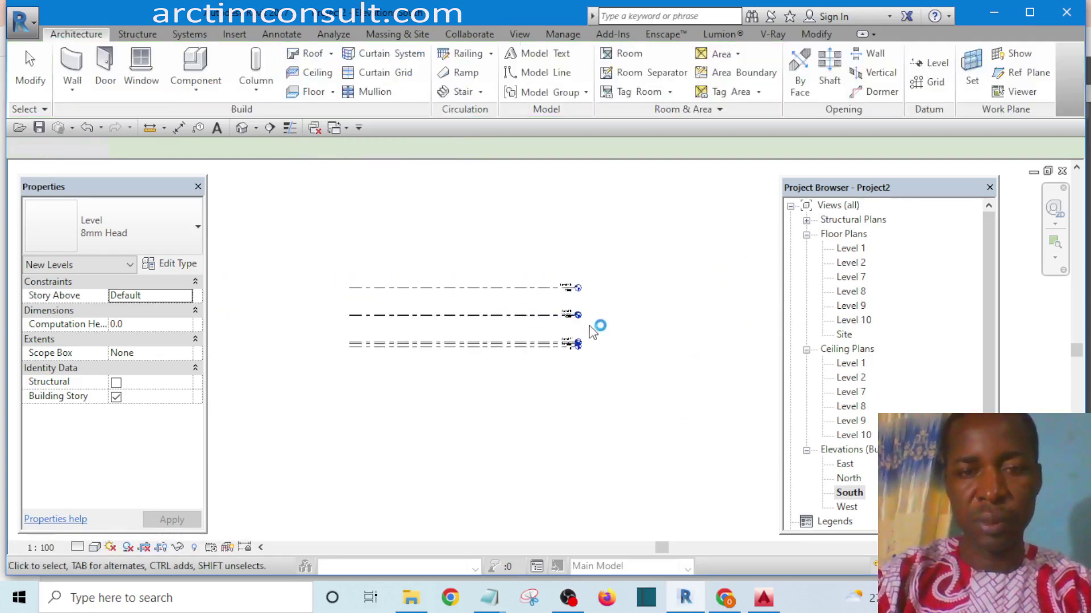
pyautogui.scroll(4, 568, 335)
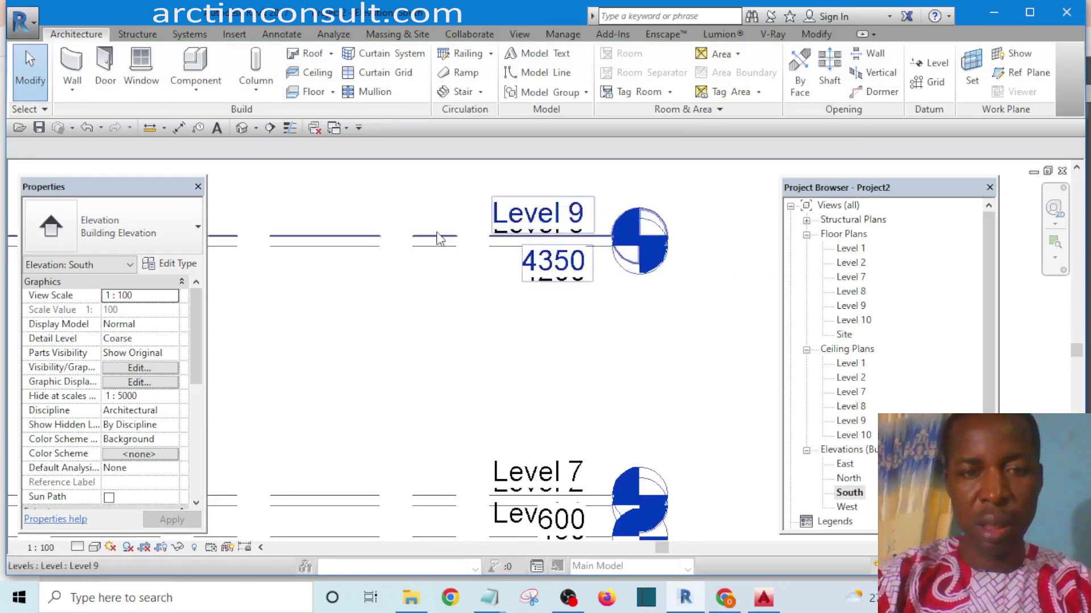
pyautogui.scroll(2, 424, 249)
pyautogui.click(423, 250)
pyautogui.scroll(2, 579, 250)
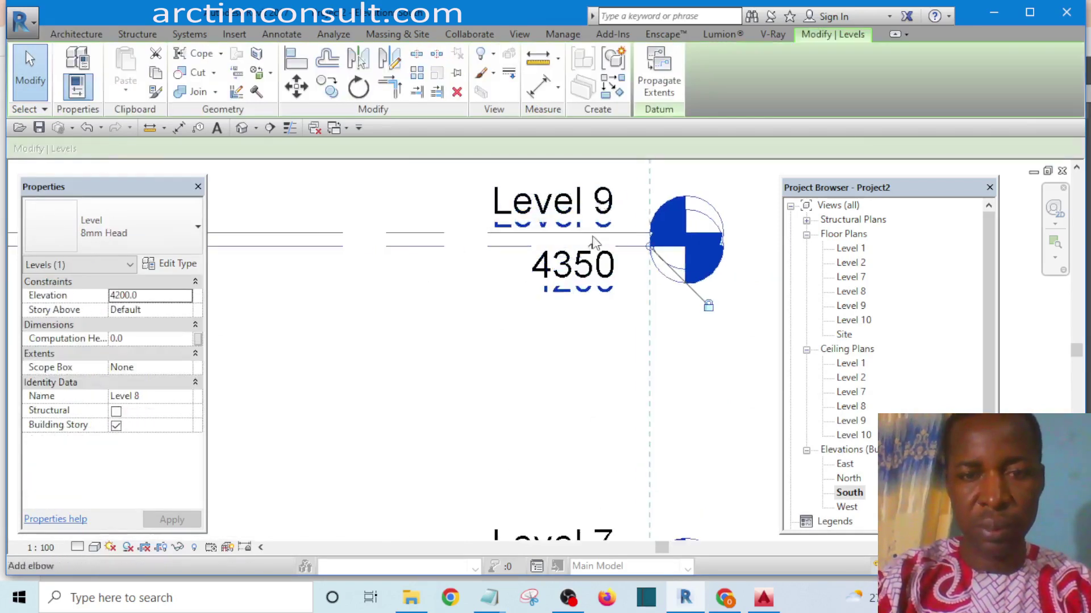
pyautogui.moveTo(594, 255); pyautogui.dragTo(593, 325)
pyautogui.click(449, 341)
pyautogui.scroll(-2, 437, 284)
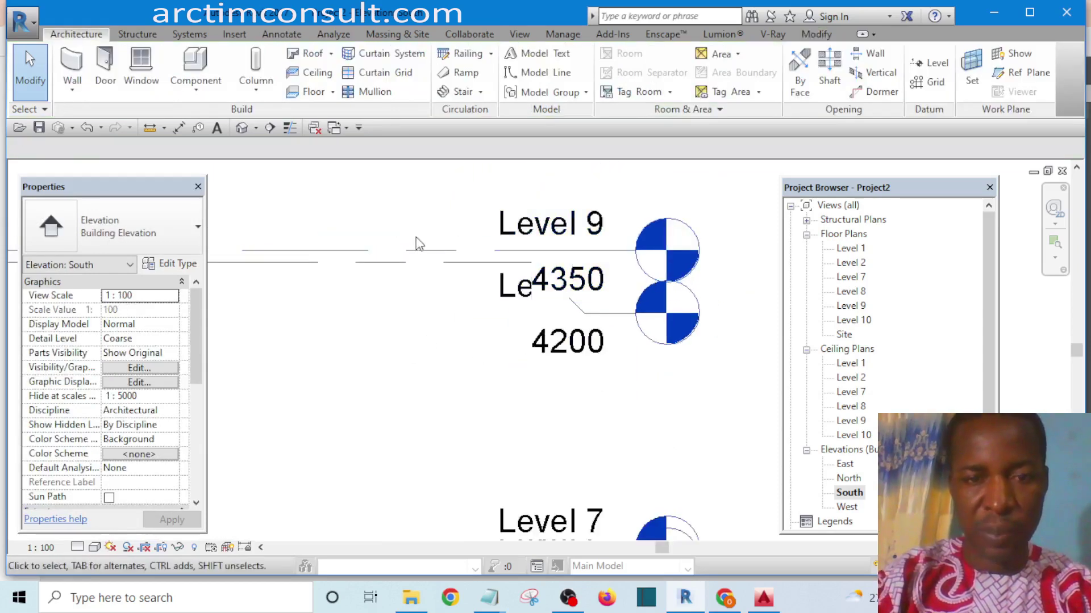
# Add an elbow to the Level 9 line and move its head above the level line, clear of the Level 8 head
pyautogui.click(470, 250)
pyautogui.click(594, 256)
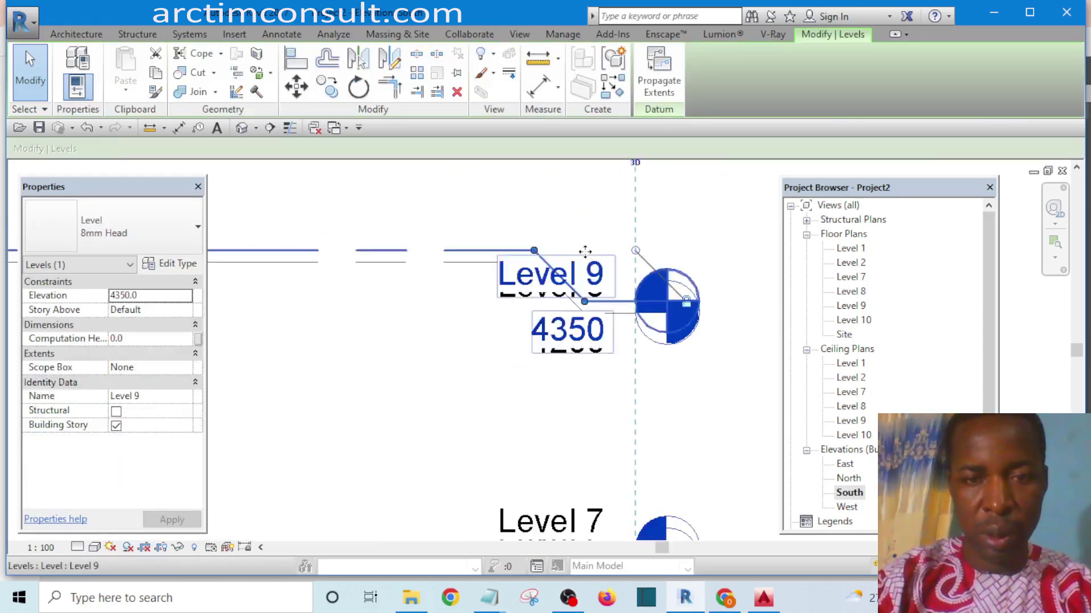
pyautogui.moveTo(585, 301); pyautogui.dragTo(584, 181)
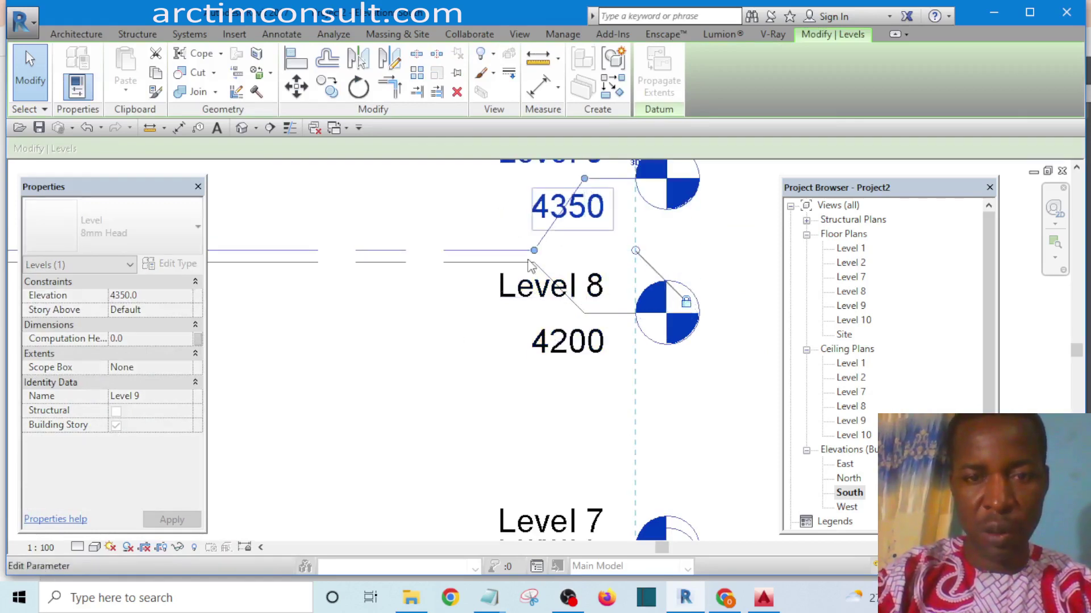
pyautogui.click(443, 363)
# Rename Level 7 as "Ground Floor Lvel" and rename its corresponding views too
pyautogui.scroll(-2, 545, 282)
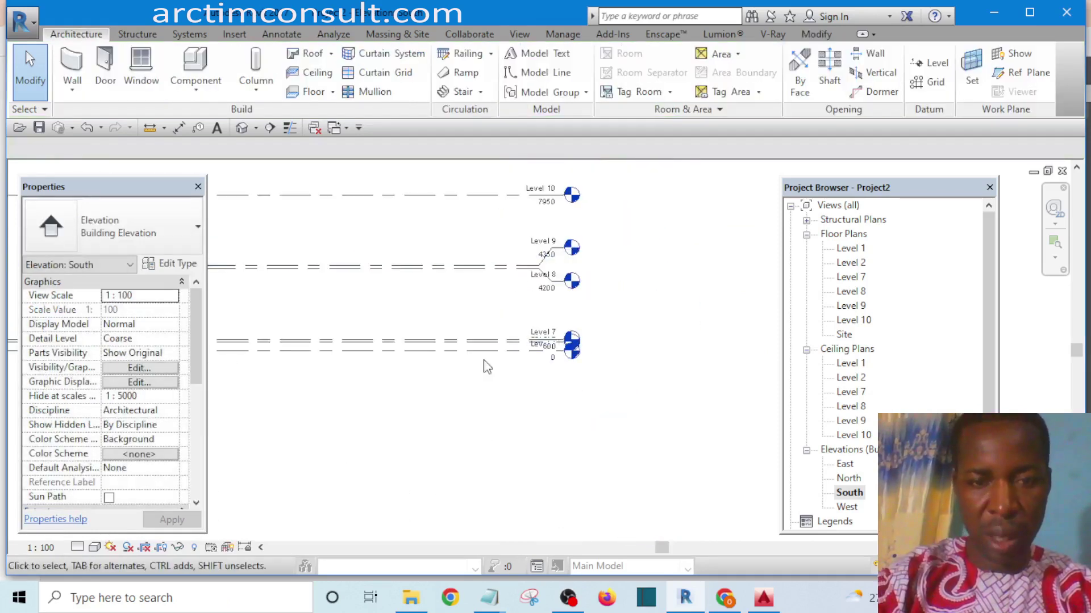
pyautogui.scroll(4, 500, 352)
pyautogui.click(500, 333)
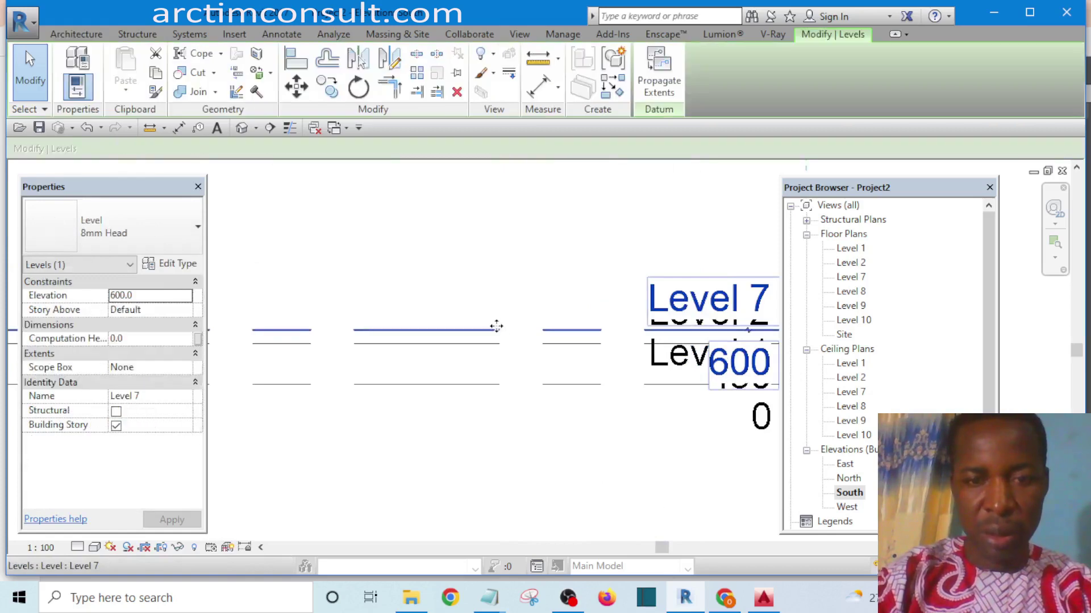
pyautogui.scroll(-2, 568, 324)
pyautogui.scroll(2, 591, 318)
pyautogui.click(595, 314)
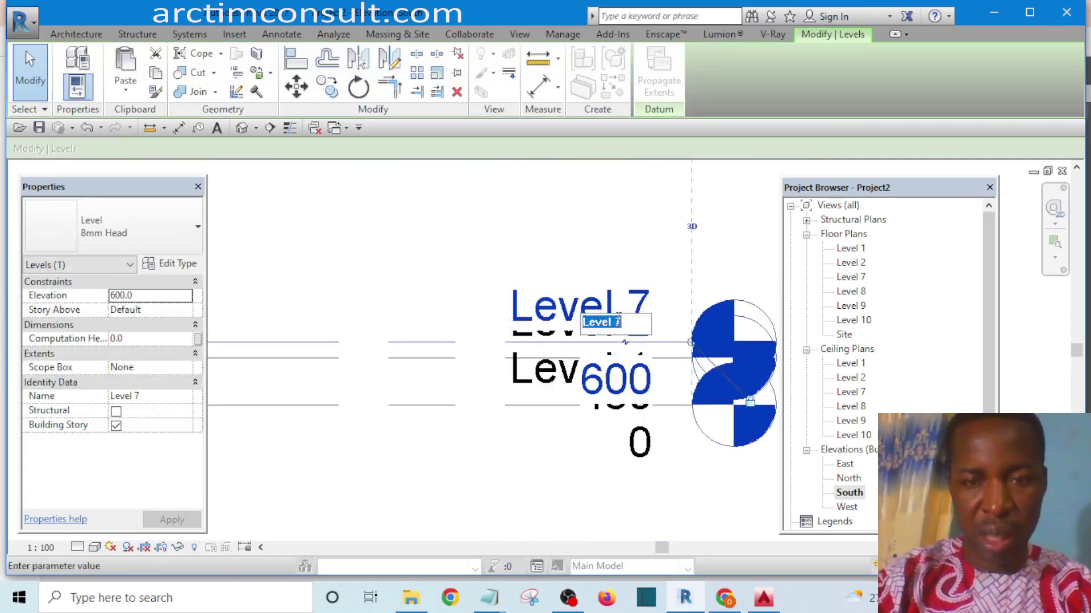
pyautogui.doubleClick(617, 321)
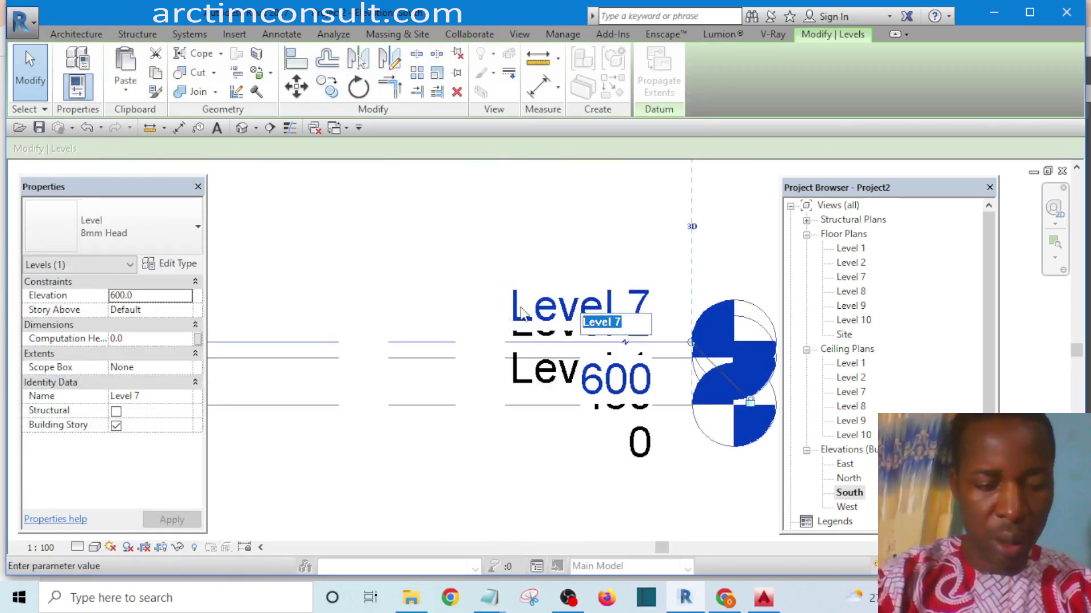
pyautogui.write('Groun')
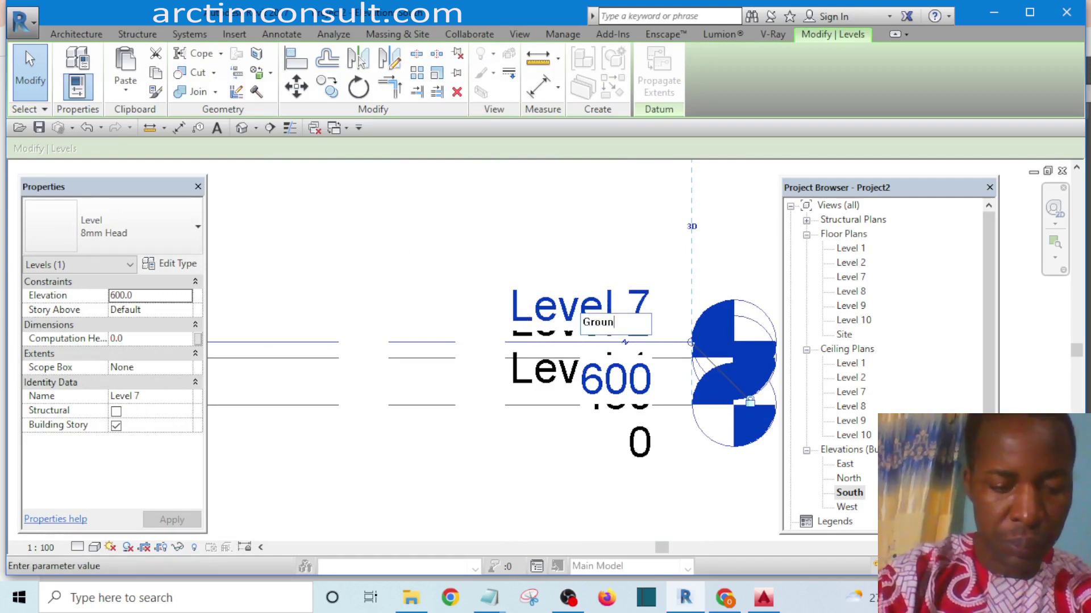
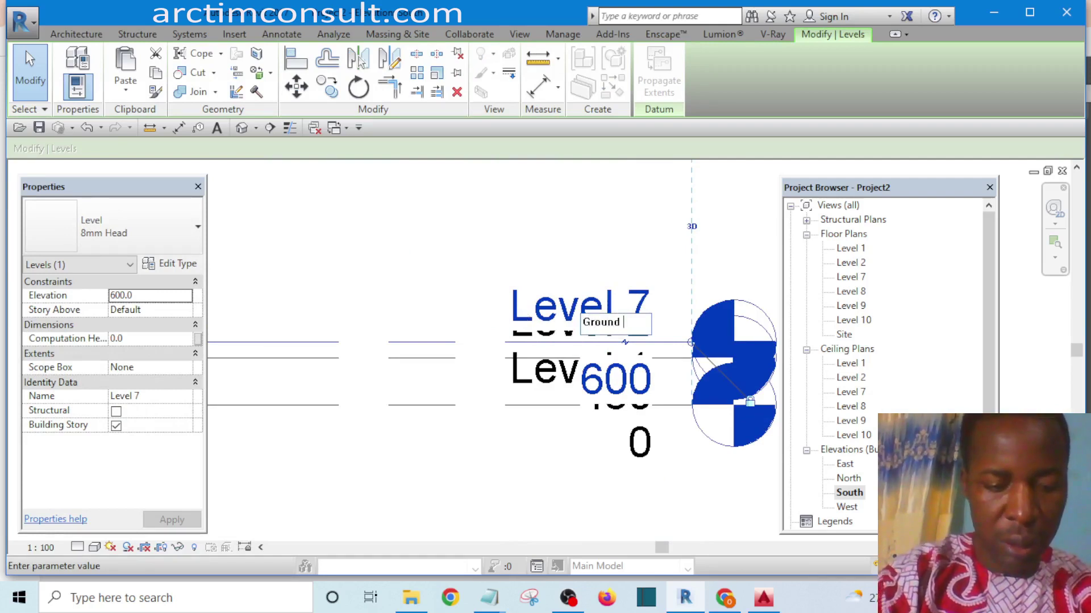
pyautogui.write('or Lvel')
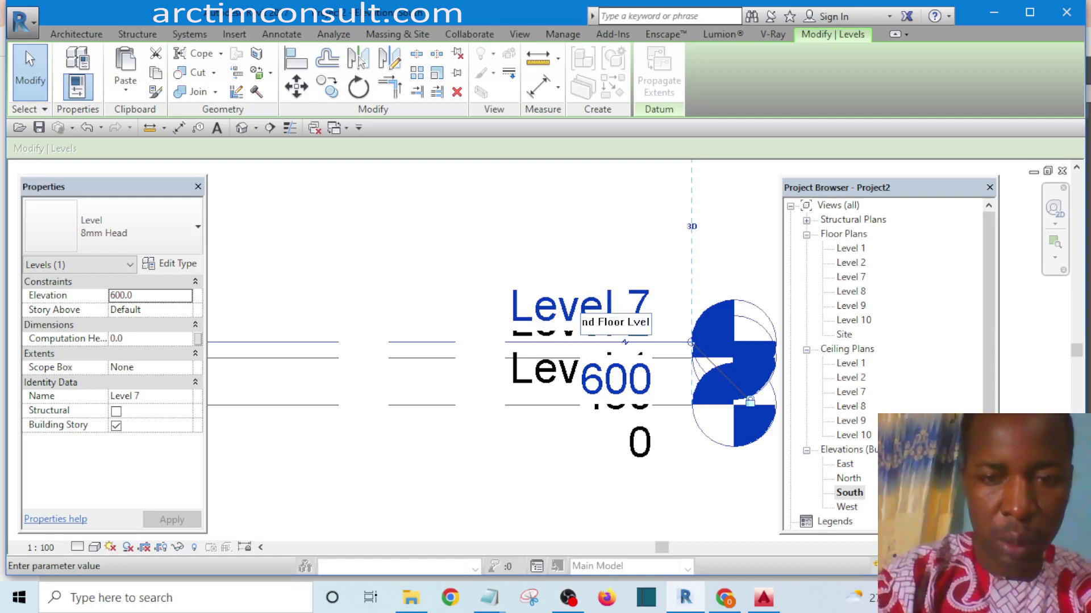
pyautogui.click(492, 268)
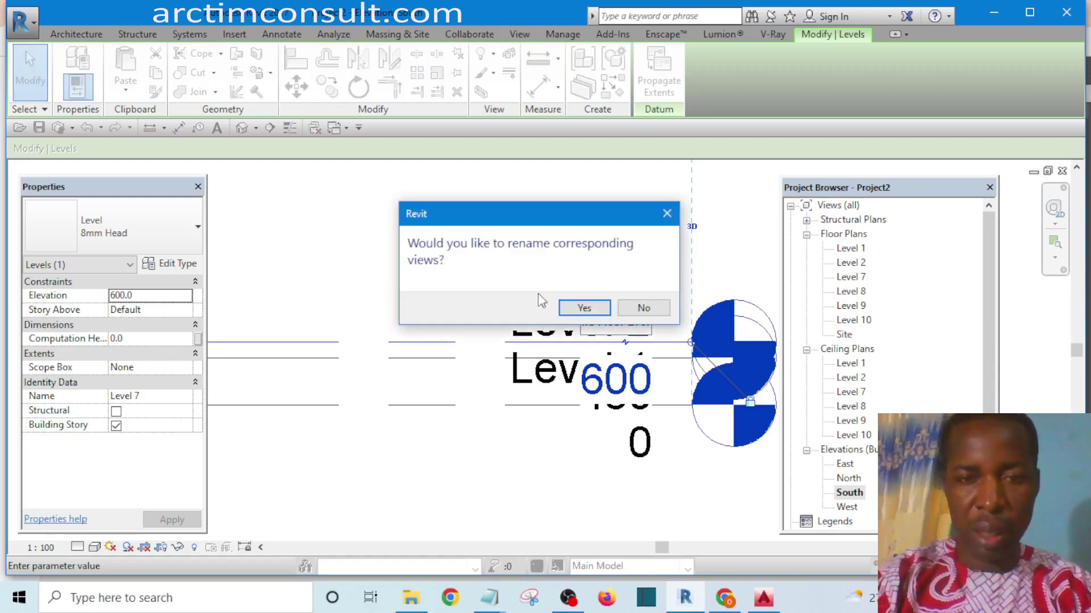
pyautogui.click(586, 308)
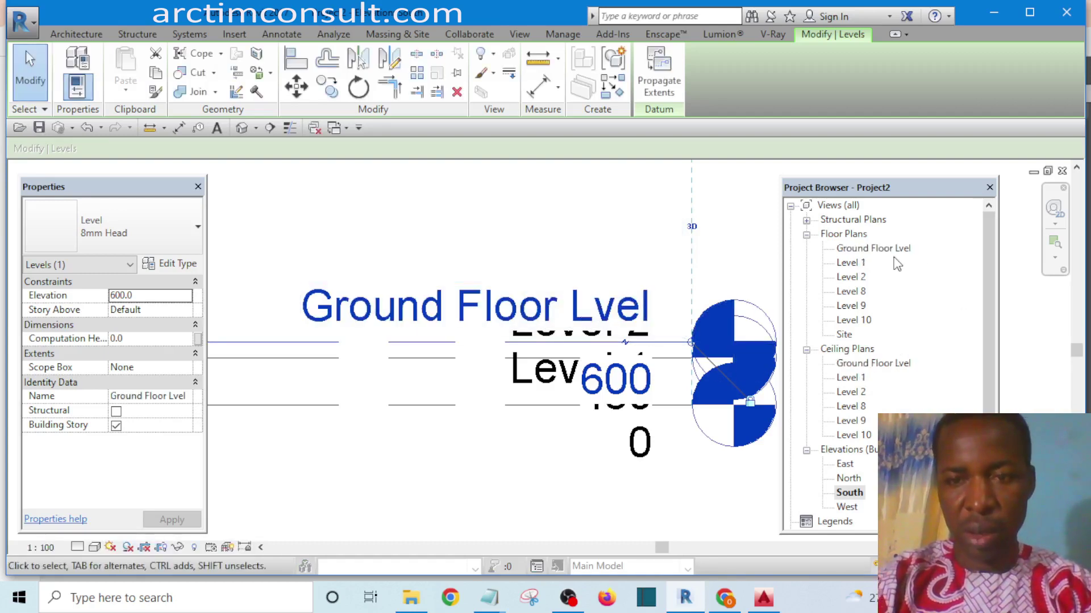
# Rename Level 8 as "Level 4" and rename its corresponding views too
pyautogui.scroll(-3, 575, 344)
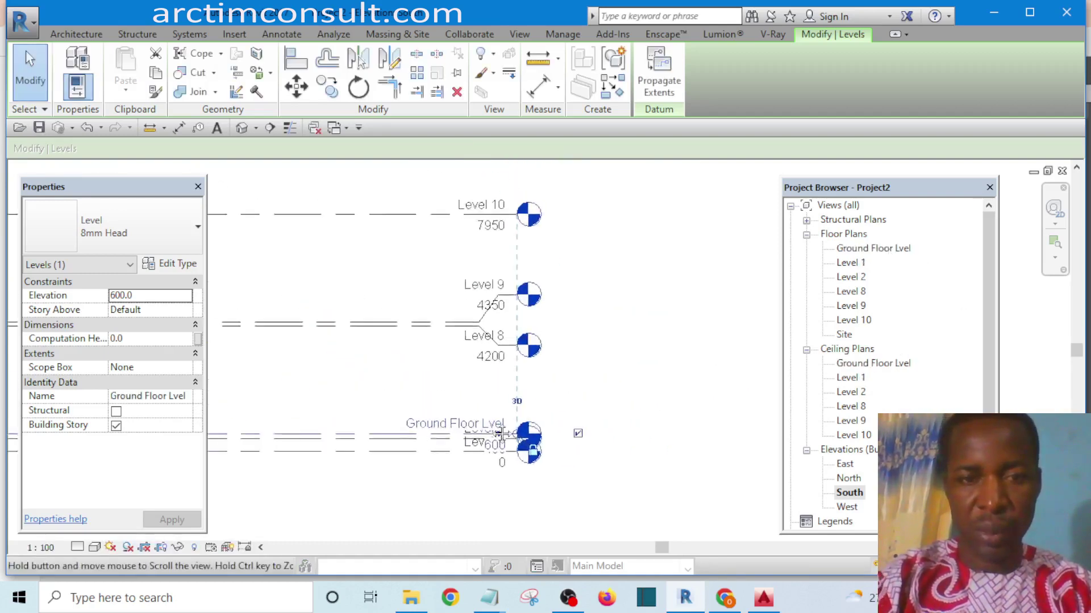
pyautogui.scroll(3, 506, 372)
pyautogui.scroll(1, 506, 372)
pyautogui.click(505, 372)
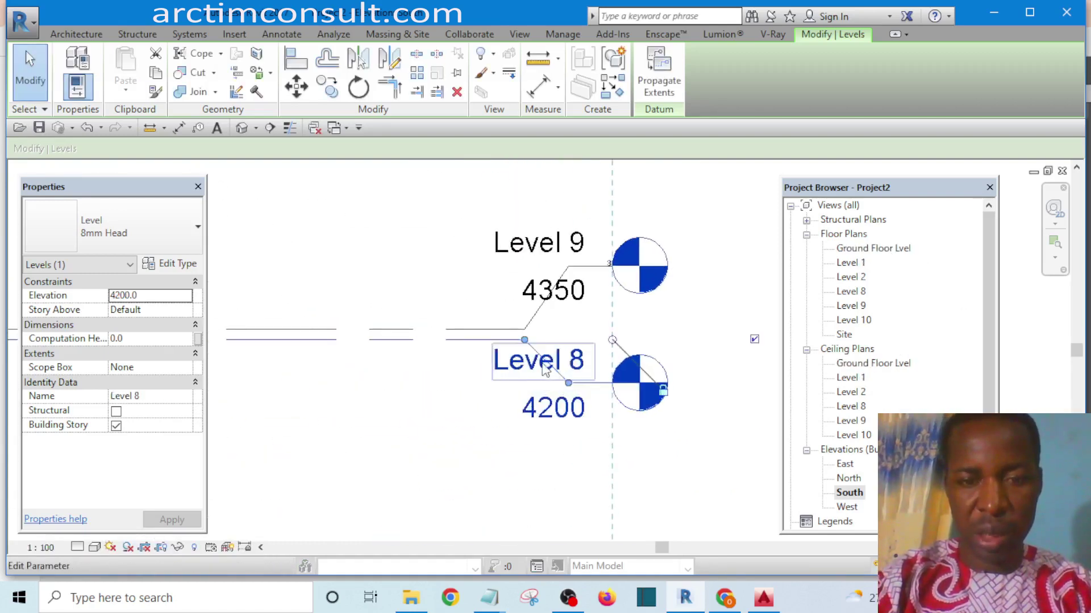
pyautogui.click(562, 366)
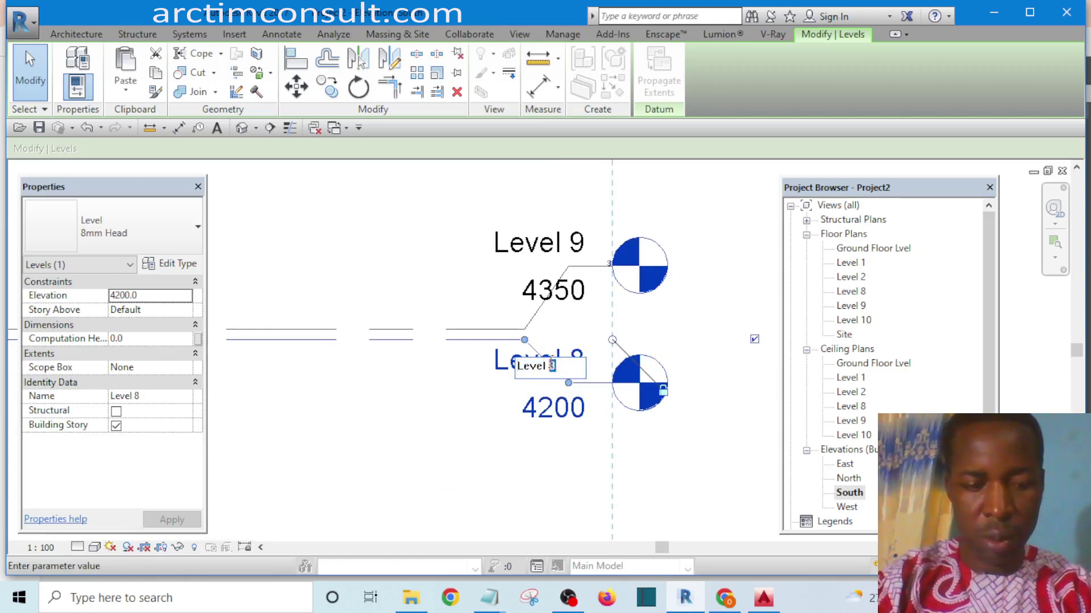
pyautogui.click(414, 442)
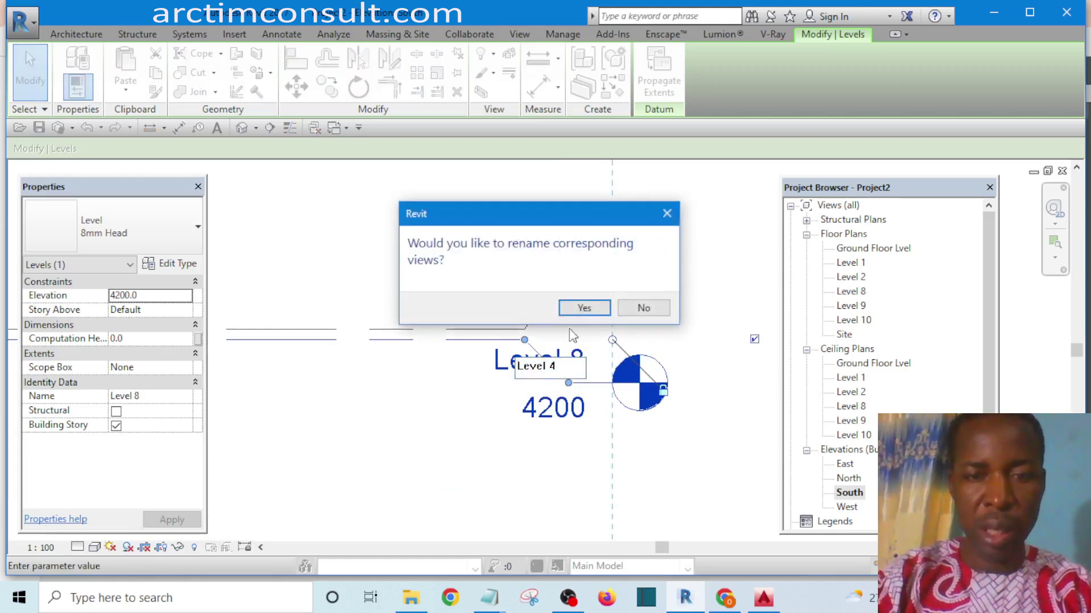
pyautogui.click(582, 309)
pyautogui.click(441, 402)
# Rename Level 9 as "First Floor Level" and rename its corresponding views too
pyautogui.moveTo(441, 401); pyautogui.dragTo(493, 501, button='middle')
pyautogui.click(568, 365)
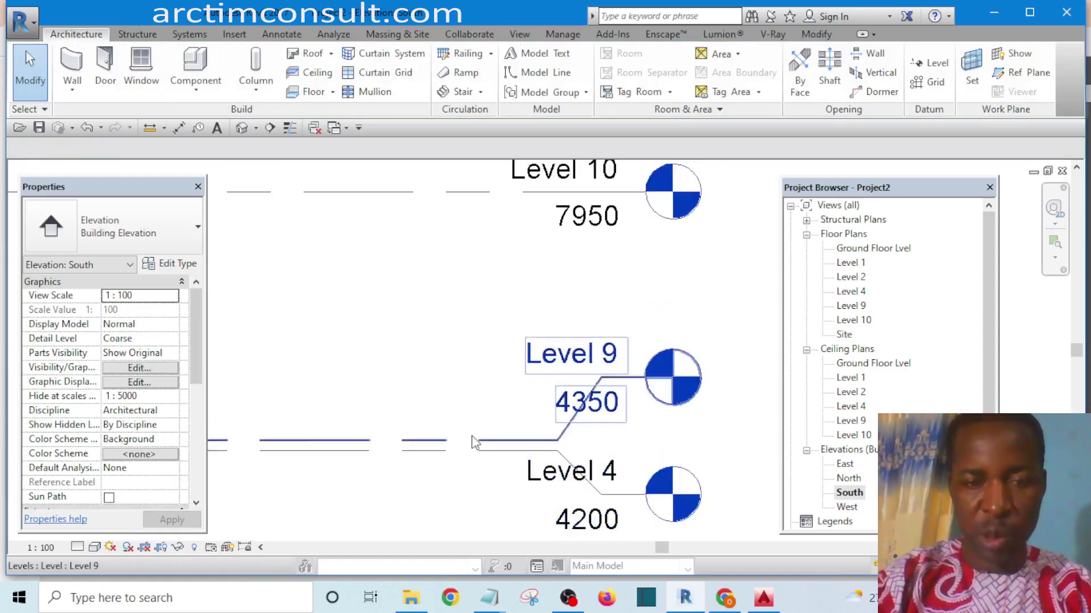
pyautogui.click(568, 366)
pyautogui.click(568, 364)
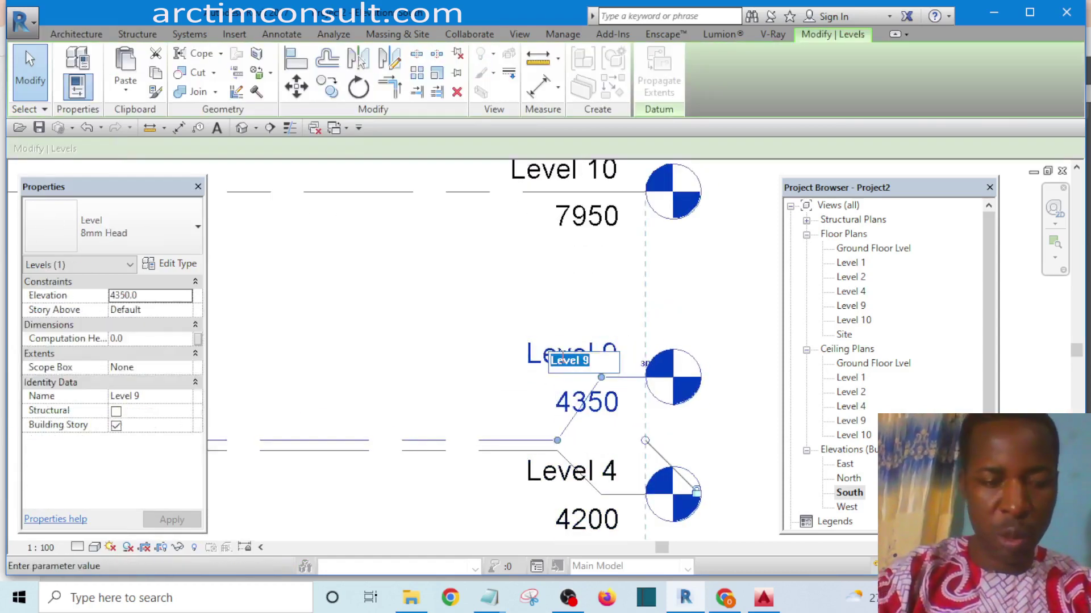
pyautogui.write('First F')
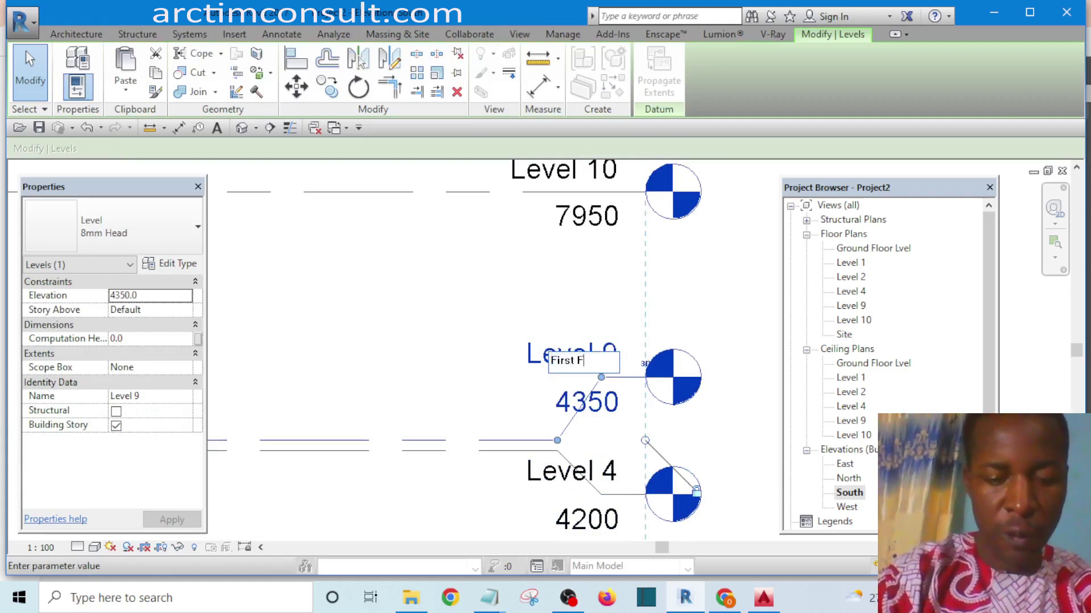
pyautogui.write('loor Level')
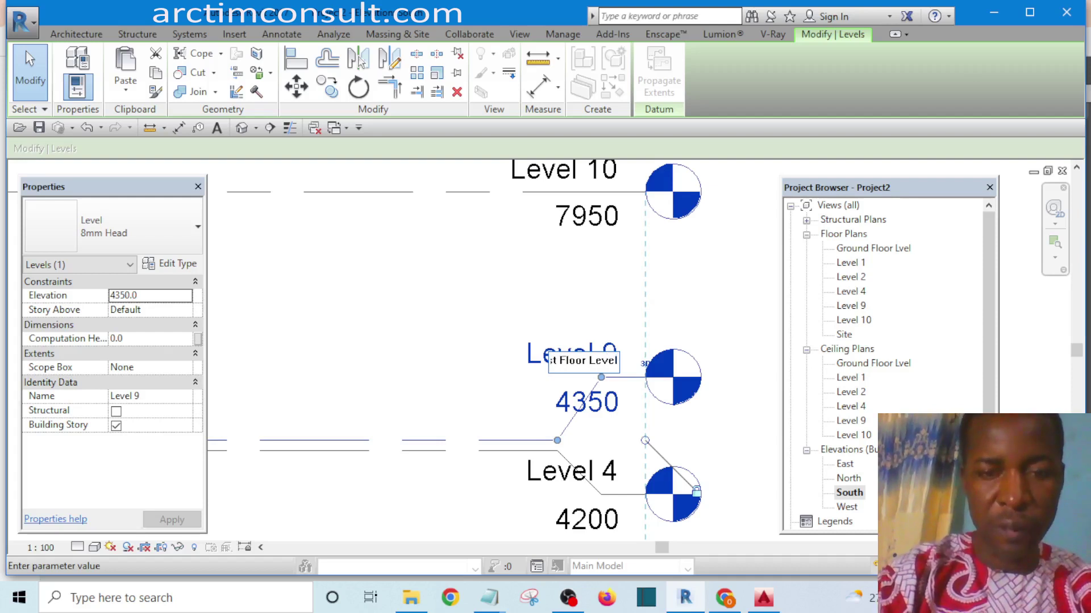
pyautogui.press('Return')
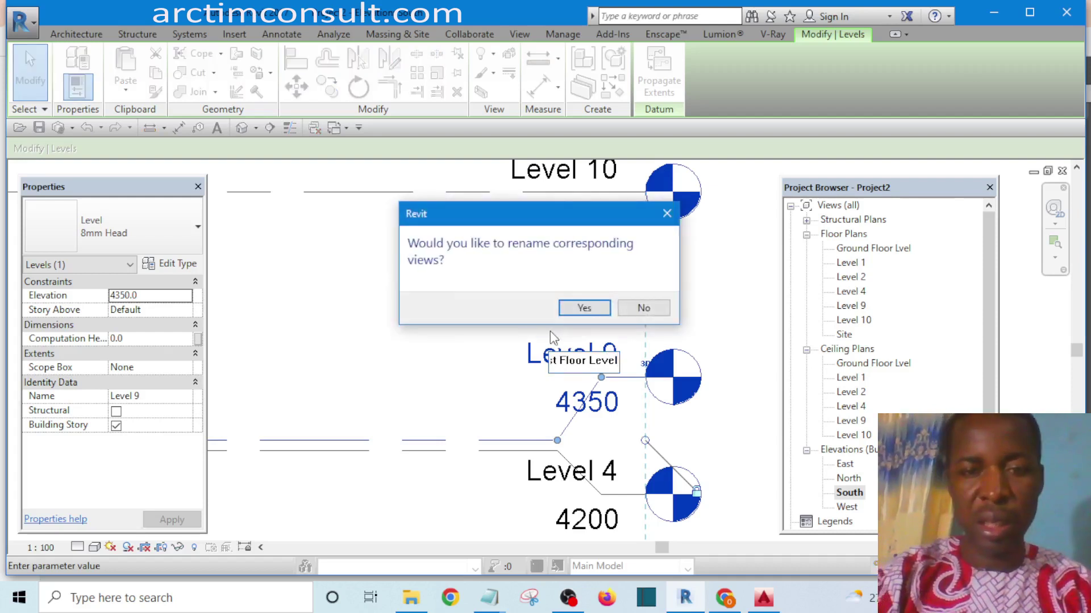
pyautogui.click(578, 310)
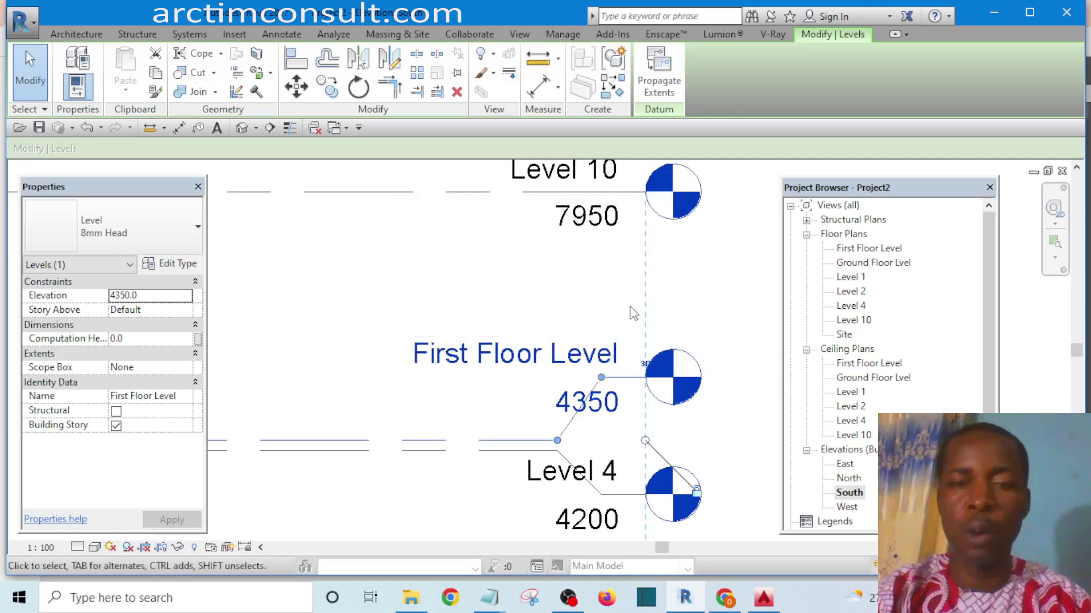
# Open the Ground Floor Lvel floor plan and view all four of its elevation markers
pyautogui.scroll(-5, 703, 350)
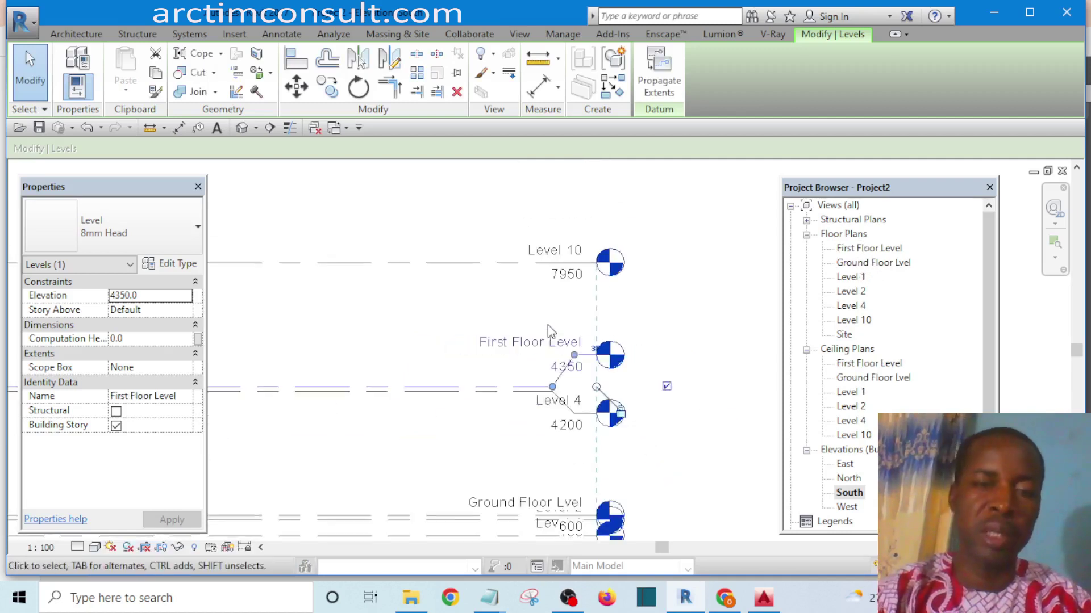
pyautogui.doubleClick(863, 264)
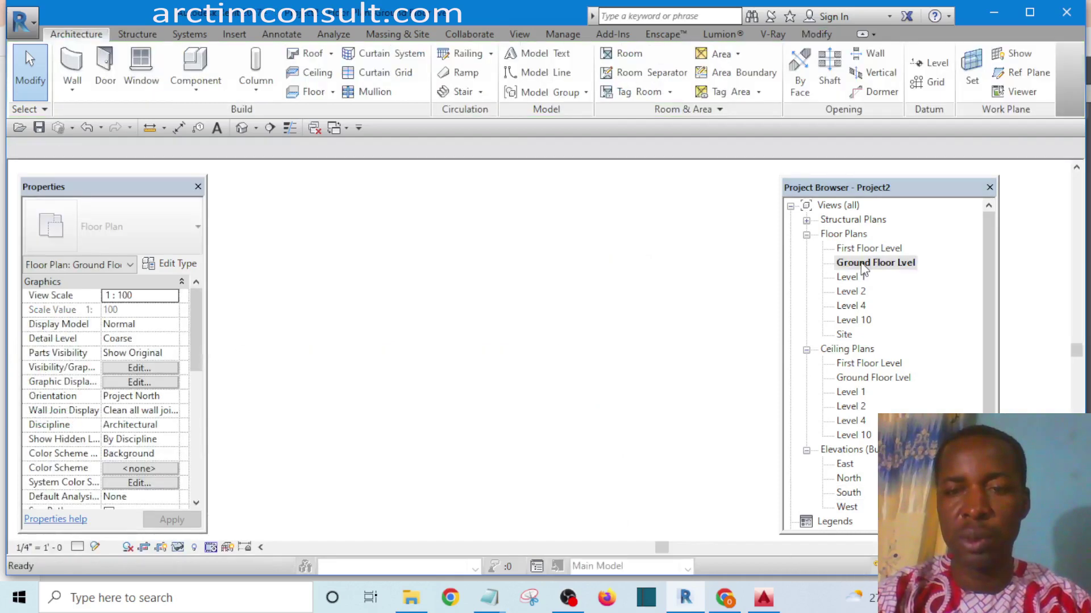
pyautogui.scroll(-2, 445, 376)
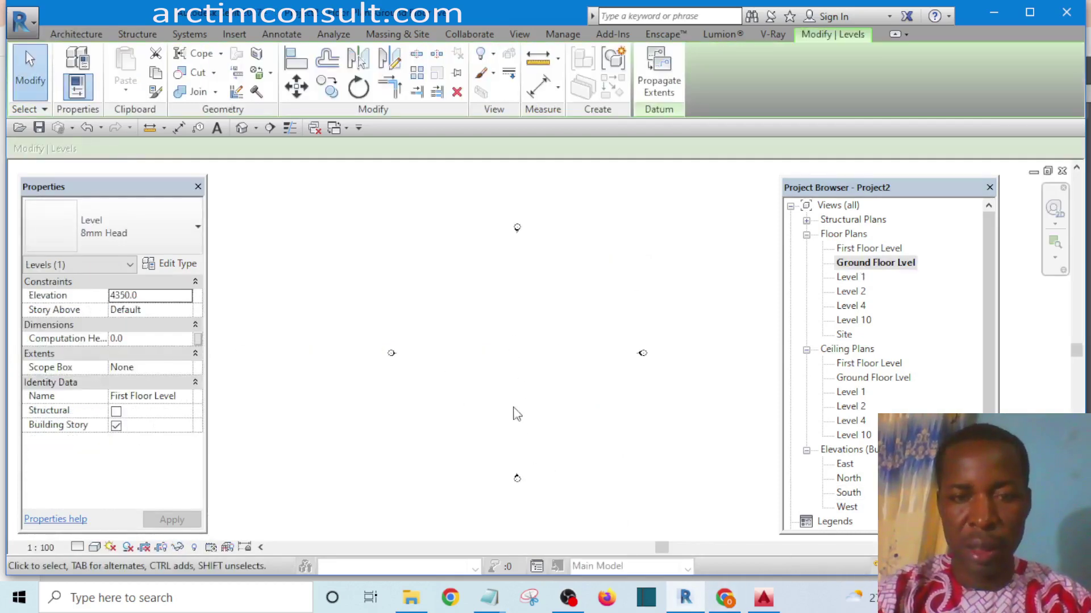
# Switch to AutoCAD and examine the layout of plans and elevations in the ASSABA 04 drawing
pyautogui.click(763, 597)
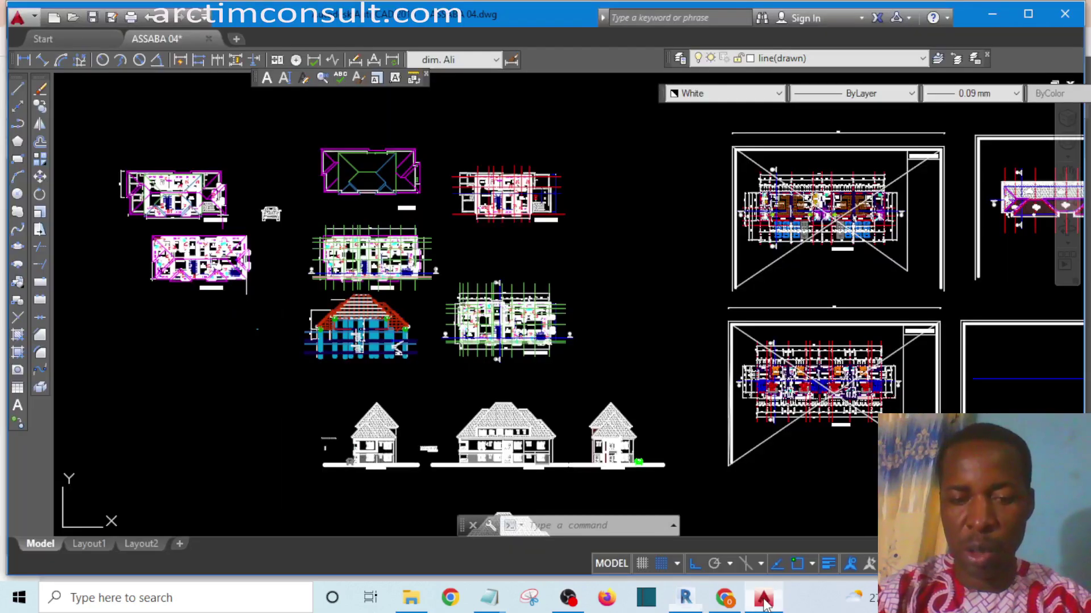
pyautogui.scroll(3, 527, 335)
pyautogui.scroll(-10, 414, 343)
pyautogui.scroll(4, 414, 343)
pyautogui.scroll(2, 462, 358)
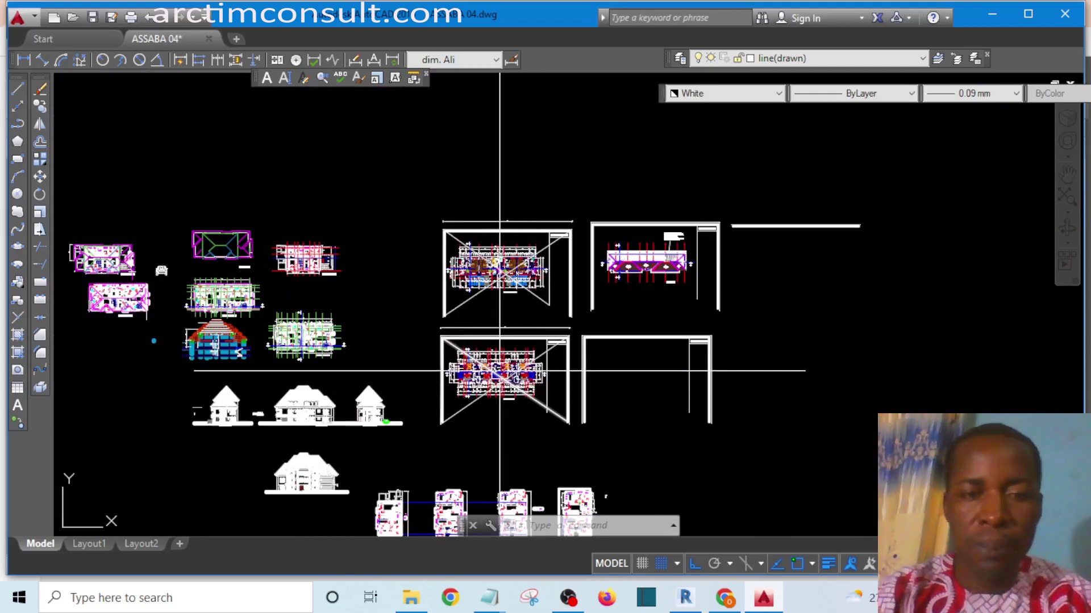
pyautogui.moveTo(459, 367); pyautogui.dragTo(618, 327, button='middle')
pyautogui.scroll(-8, 470, 300)
pyautogui.moveTo(150, 108)
pyautogui.mouseDown()
pyautogui.moveTo(732, 386)
pyautogui.moveTo(470, 437)
pyautogui.mouseUp()
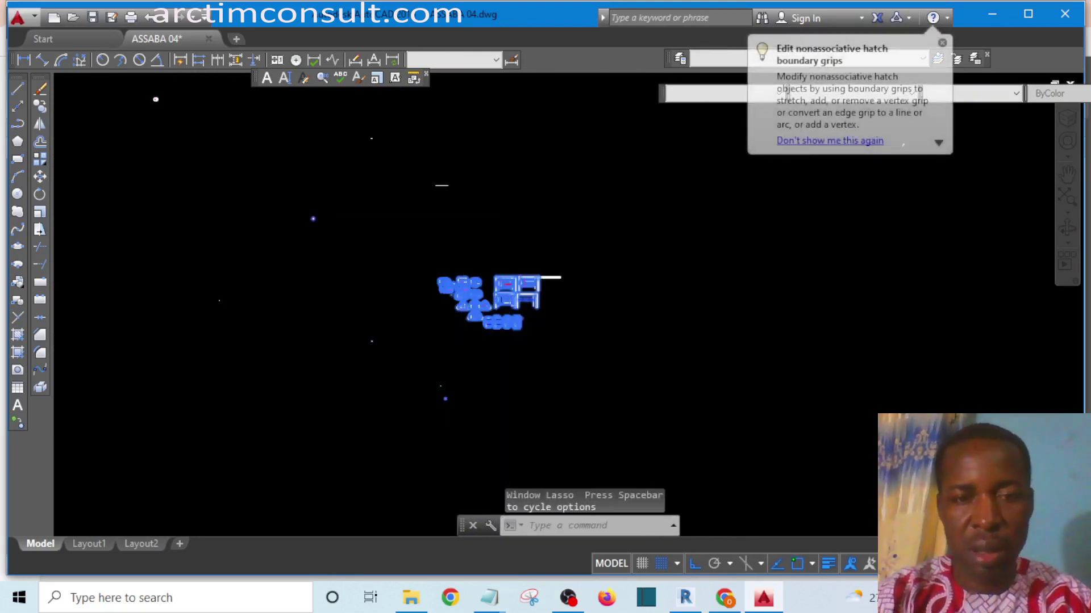
pyautogui.scroll(3, 564, 336)
pyautogui.press('Escape')
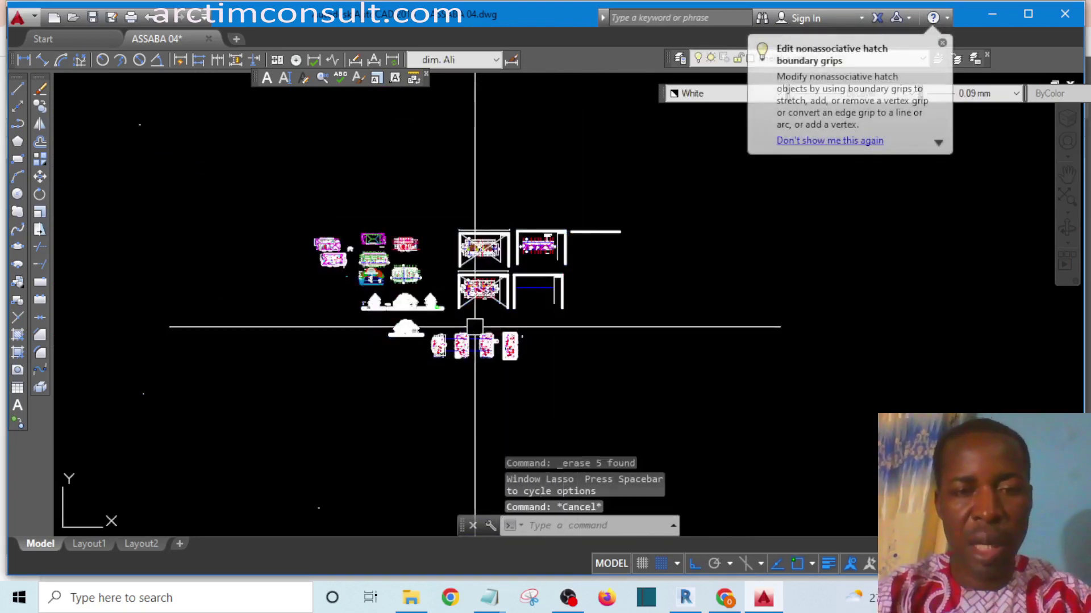
# Examine the plans in the drawing to locate the Ground Floor Plan
pyautogui.scroll(3, 426, 336)
pyautogui.scroll(2, 426, 337)
pyautogui.scroll(-3, 452, 363)
pyautogui.scroll(4, 400, 349)
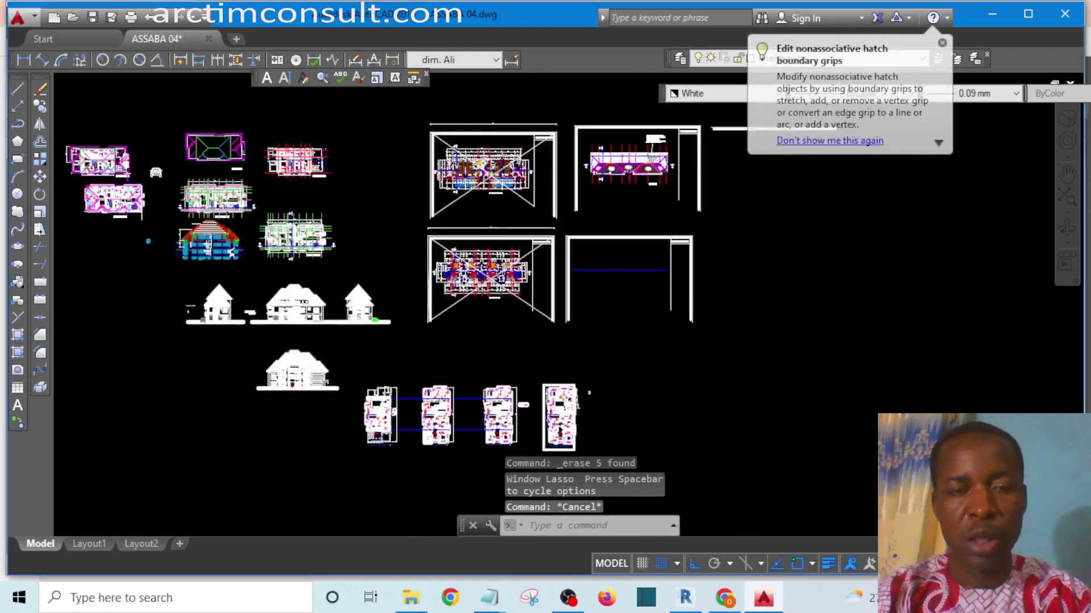
pyautogui.scroll(-3, 390, 327)
pyautogui.scroll(6, 449, 290)
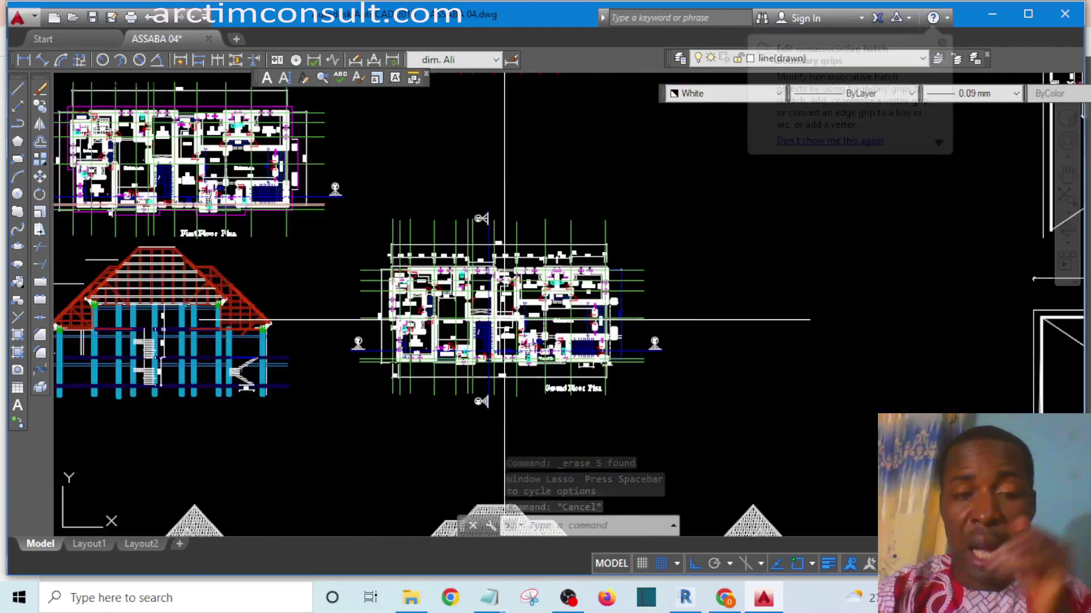
pyautogui.scroll(-5, 421, 286)
pyautogui.scroll(3, 299, 176)
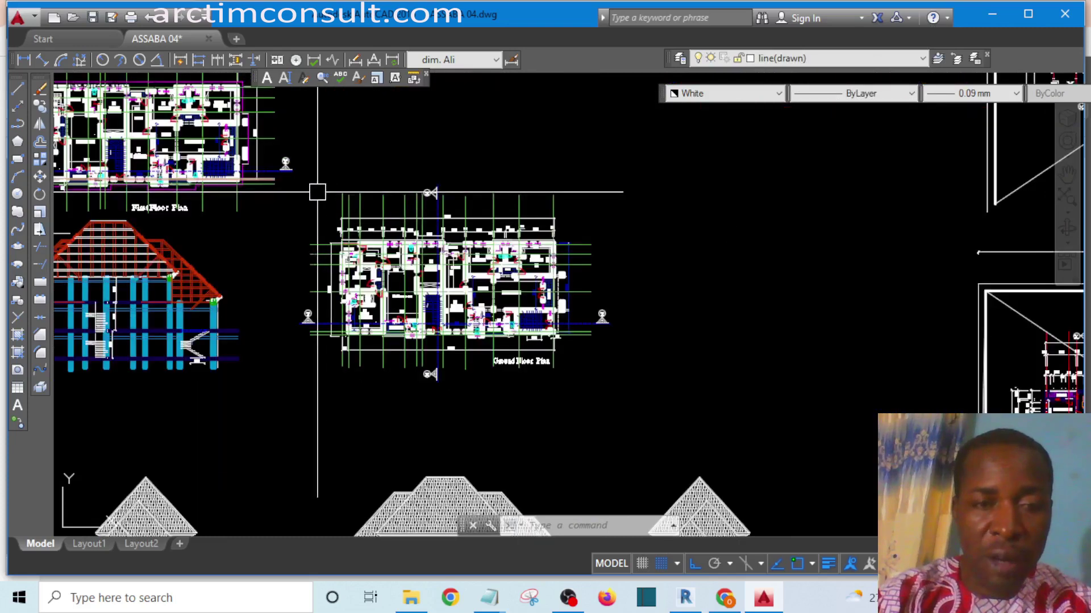
pyautogui.click(300, 182)
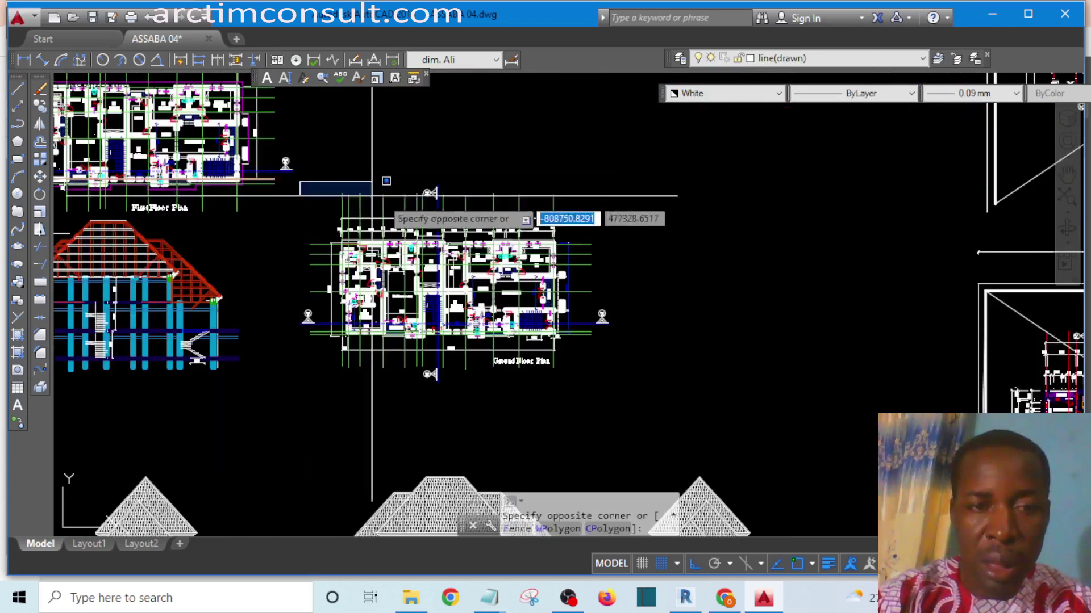
pyautogui.click(638, 402)
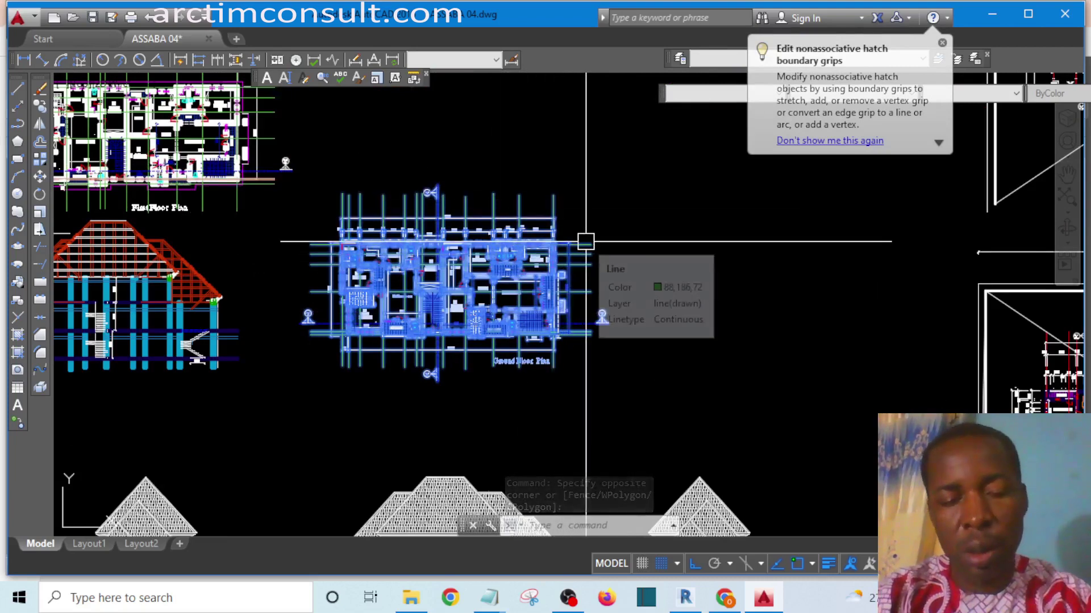
pyautogui.press('Escape')
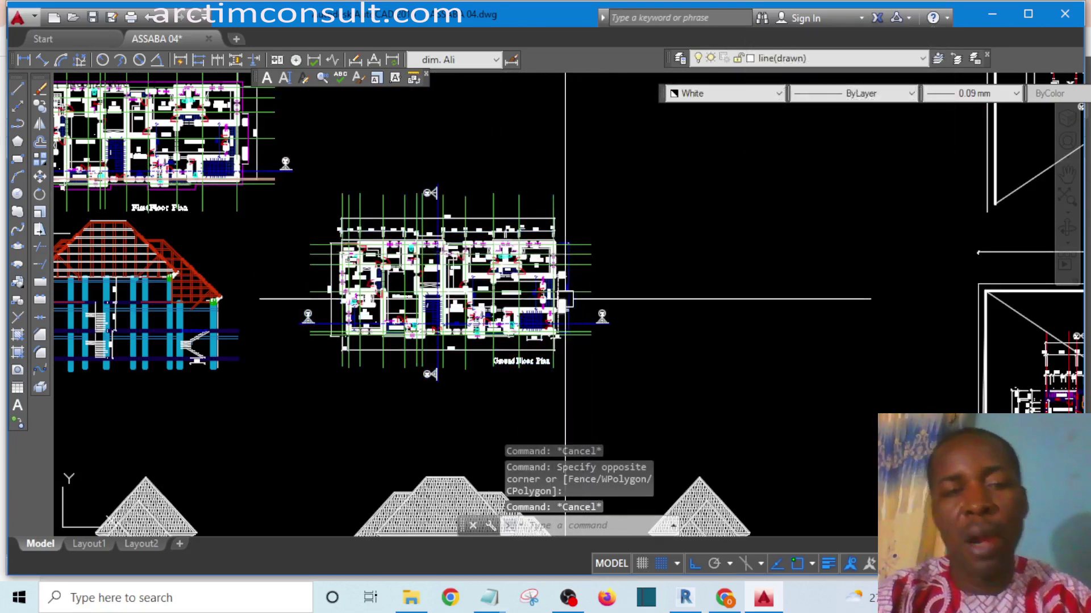
# Select the entire Ground Floor Plan with its grid lines and section markers for a Write Block, with insert units set to Millimeters
pyautogui.click(302, 141)
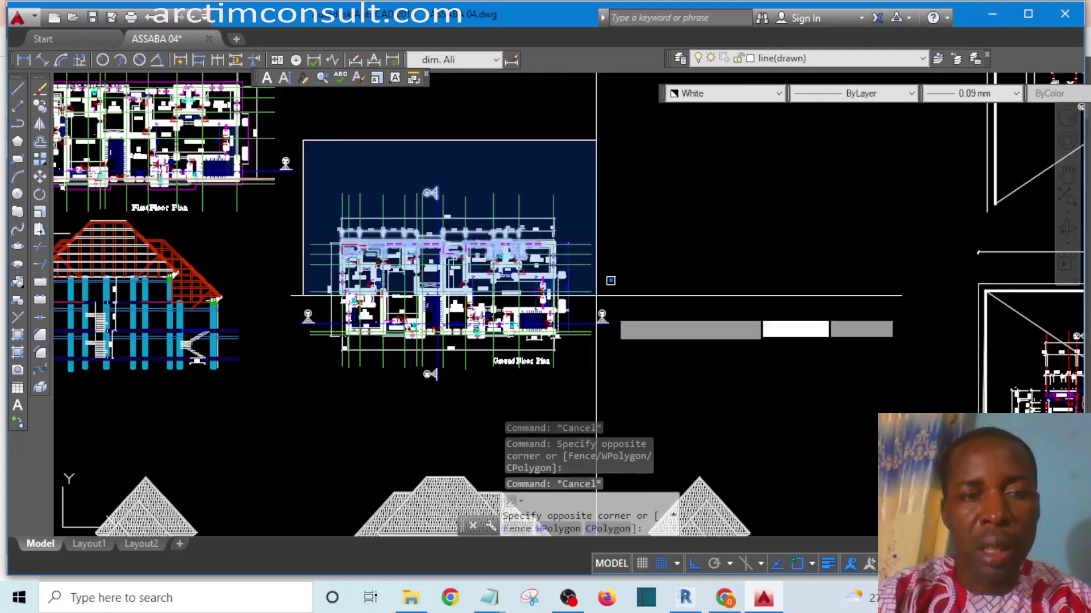
pyautogui.click(680, 378)
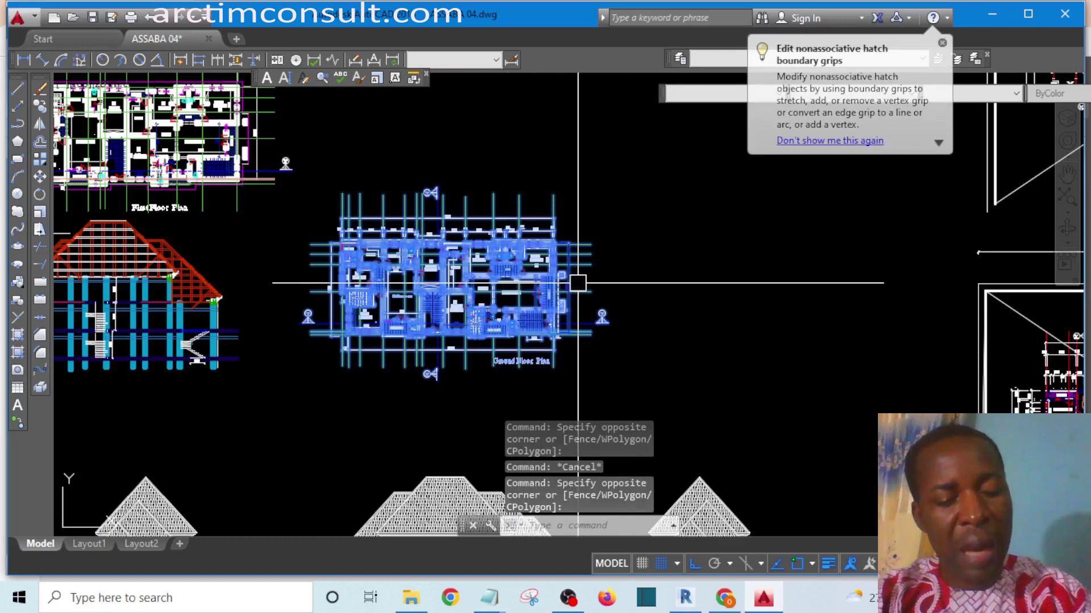
pyautogui.write('wb')
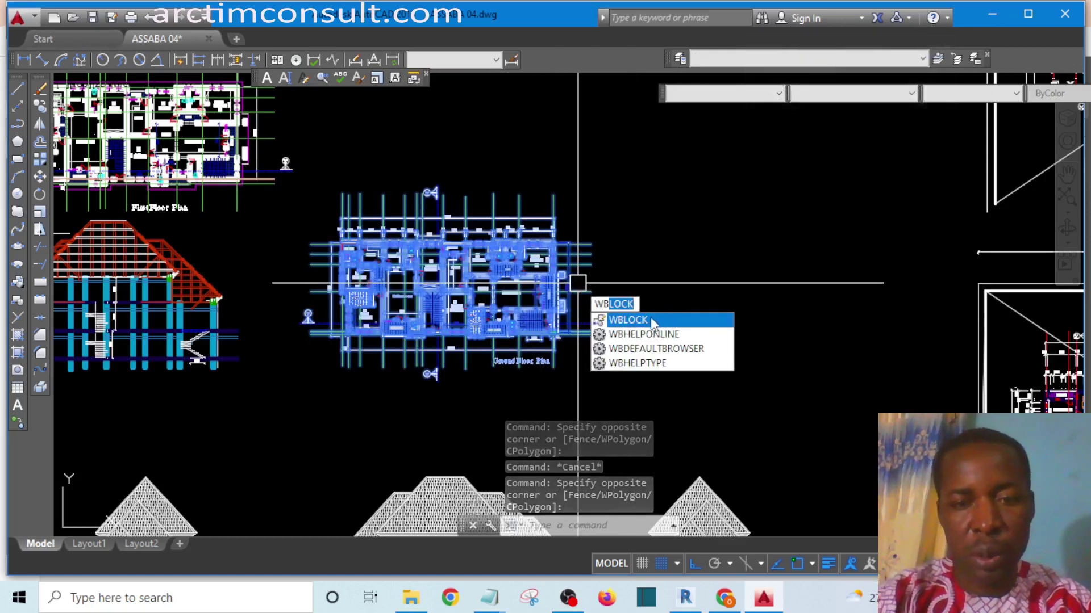
pyautogui.click(623, 321)
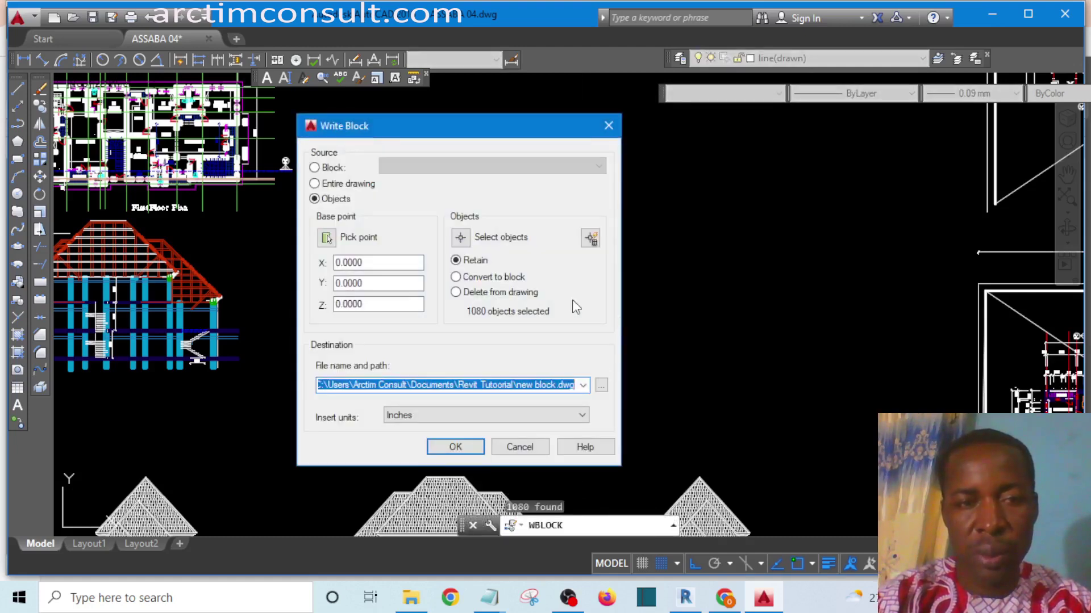
pyautogui.moveTo(377, 128); pyautogui.dragTo(415, 111)
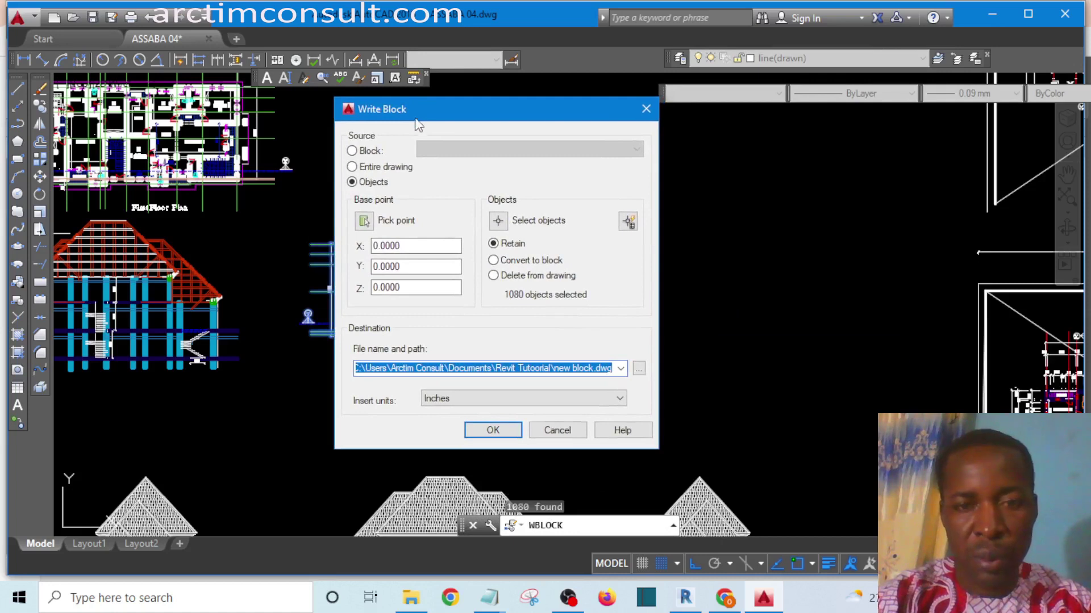
pyautogui.click(510, 401)
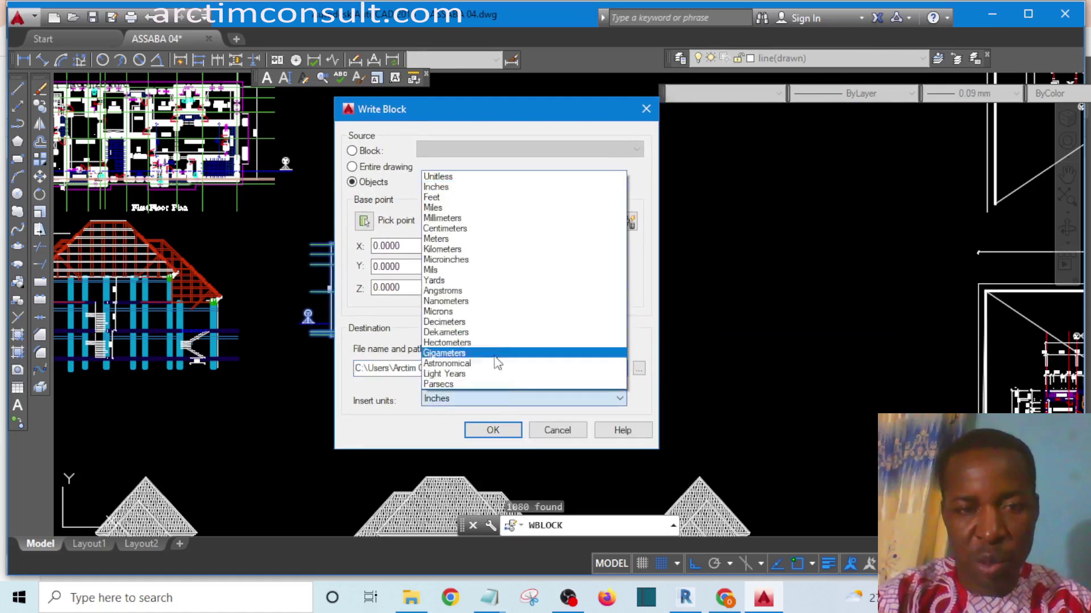
pyautogui.click(449, 220)
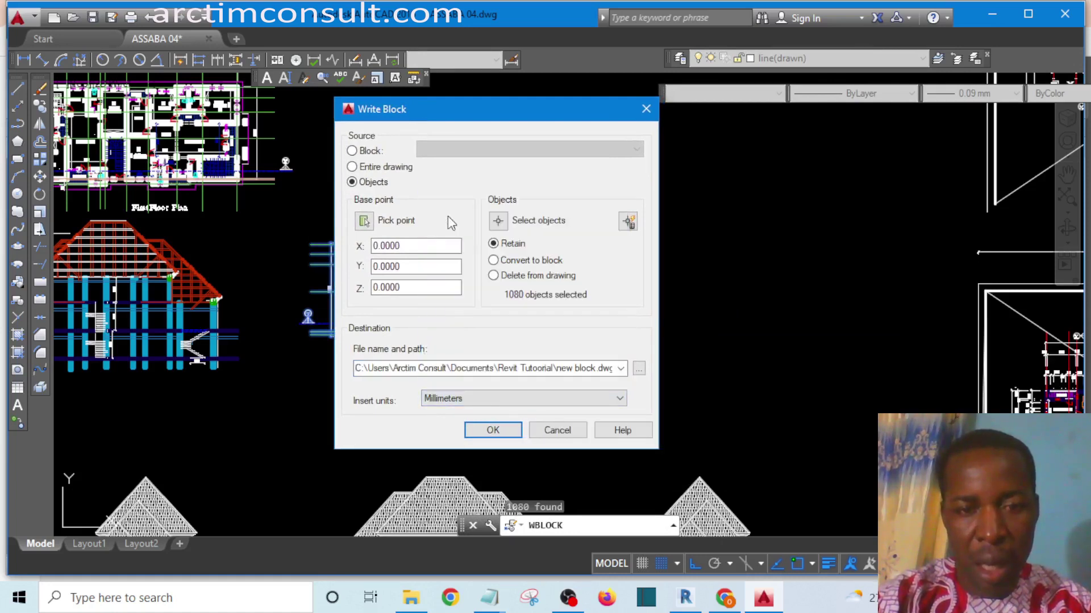
# Browse for the block's destination in the Revit Tutoorial folder and delete the existing GFLP.dwg there
pyautogui.click(639, 370)
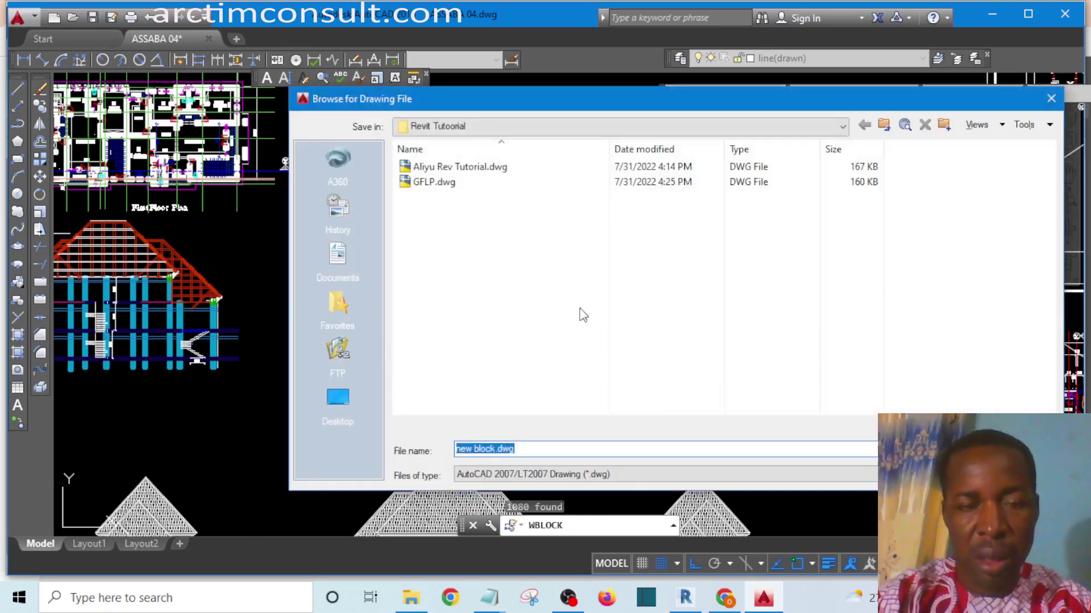
pyautogui.click(421, 182)
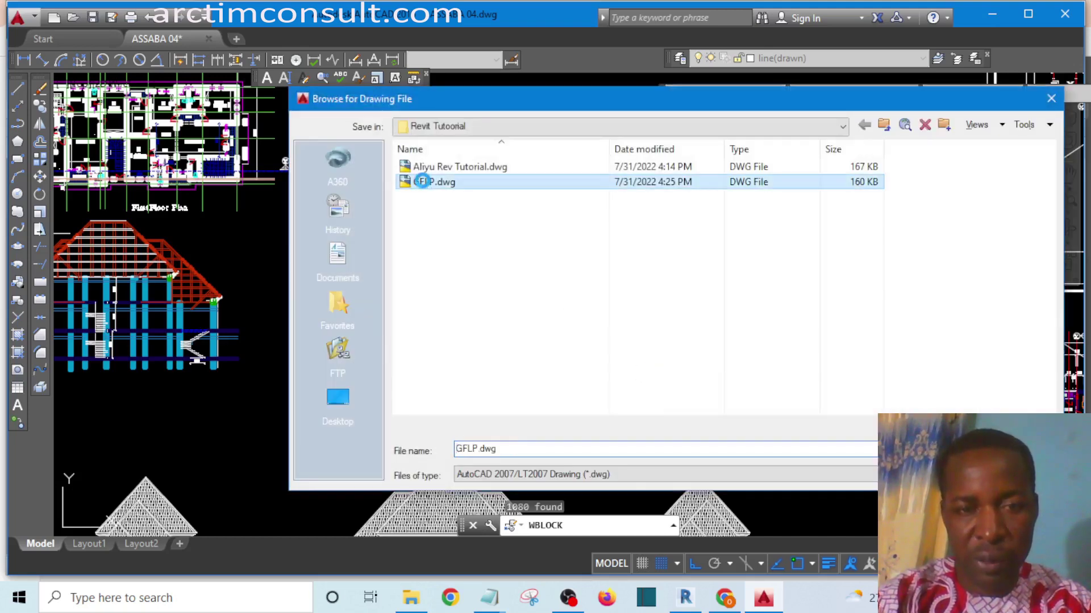
pyautogui.rightClick(421, 182)
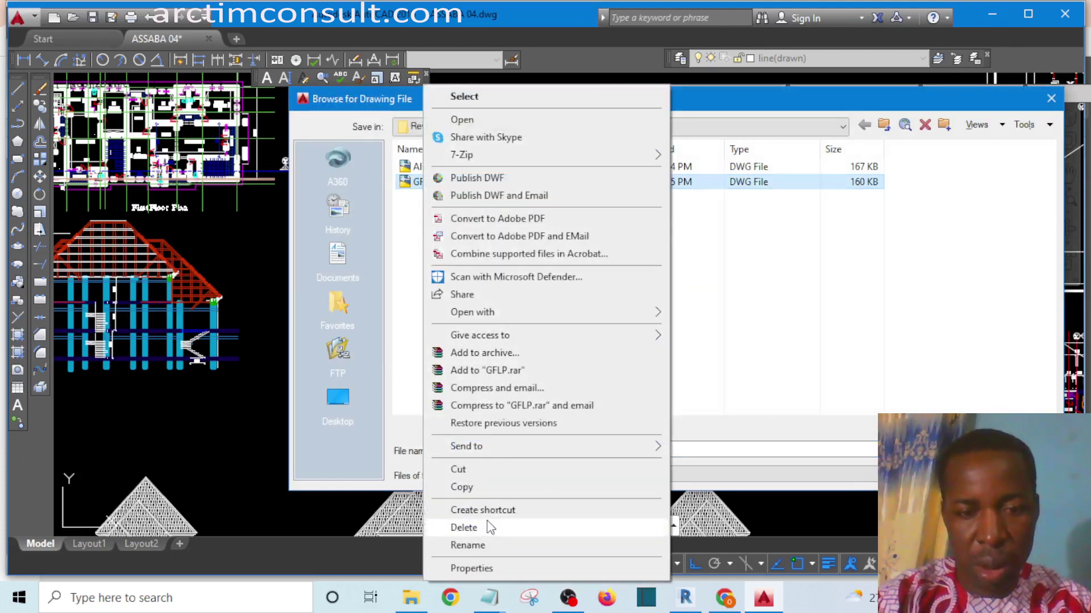
pyautogui.click(490, 527)
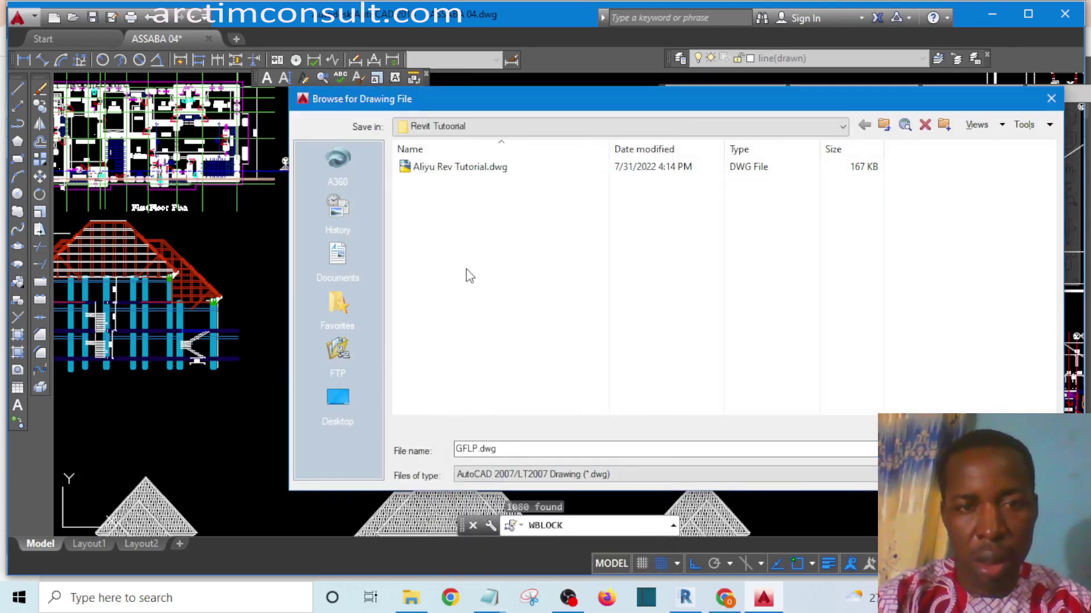
# Replace the suggested file name of the block with one beginning "Ground Flo", keeping the .dwg extension
pyautogui.click(451, 166)
pyautogui.rightClick(450, 167)
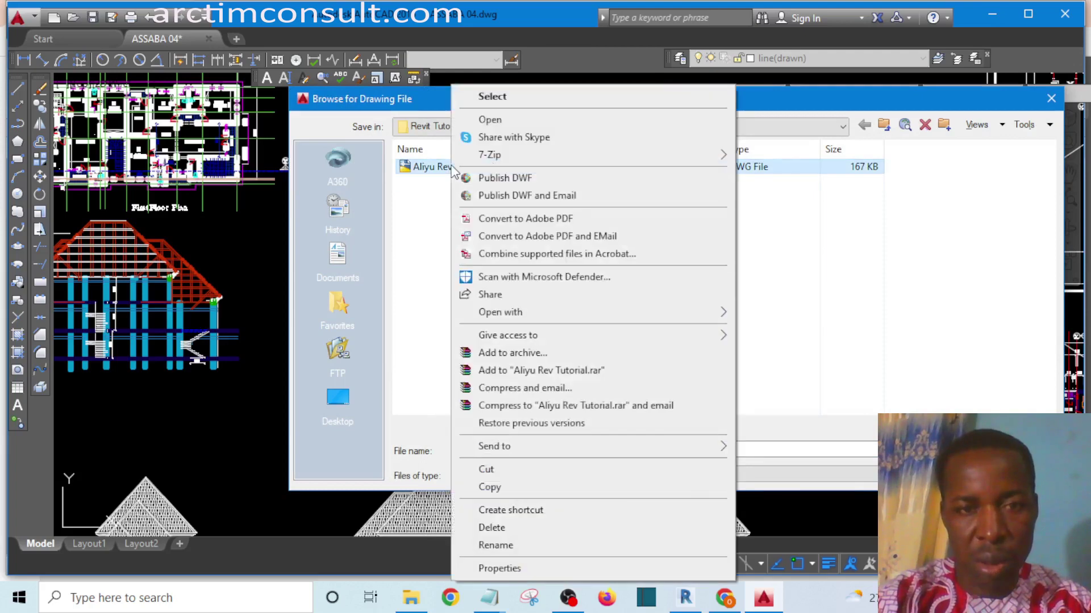
pyautogui.click(415, 226)
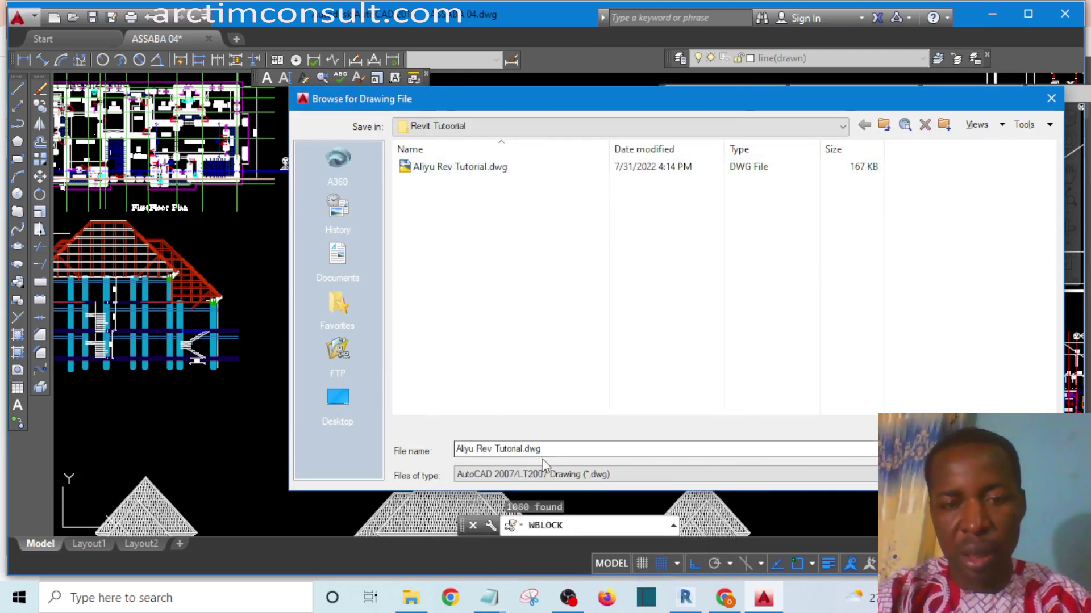
pyautogui.click(523, 451)
pyautogui.moveTo(523, 451); pyautogui.dragTo(402, 454)
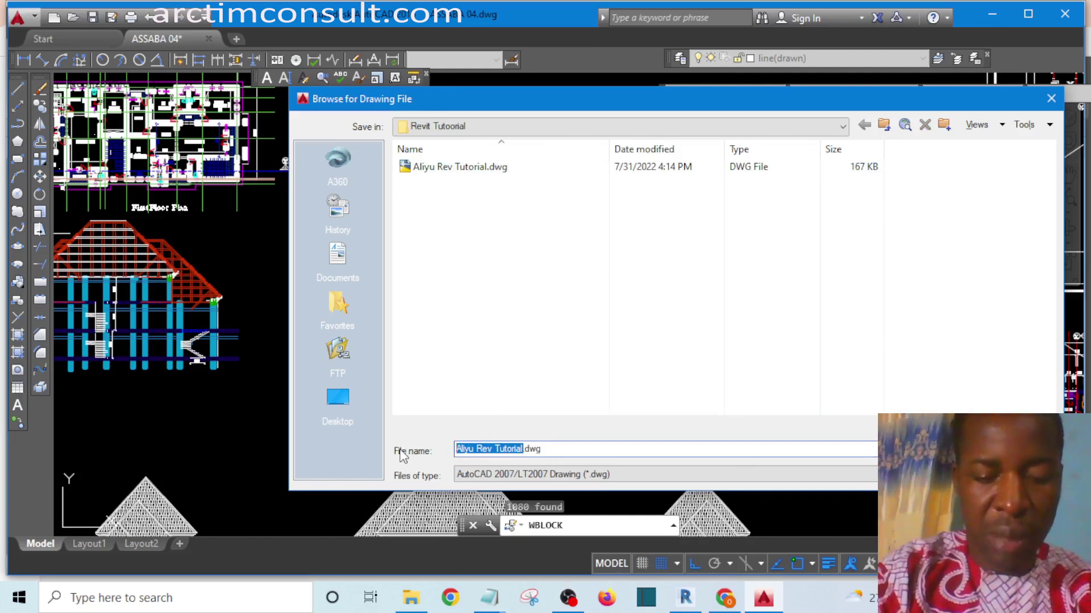
pyautogui.write('G')
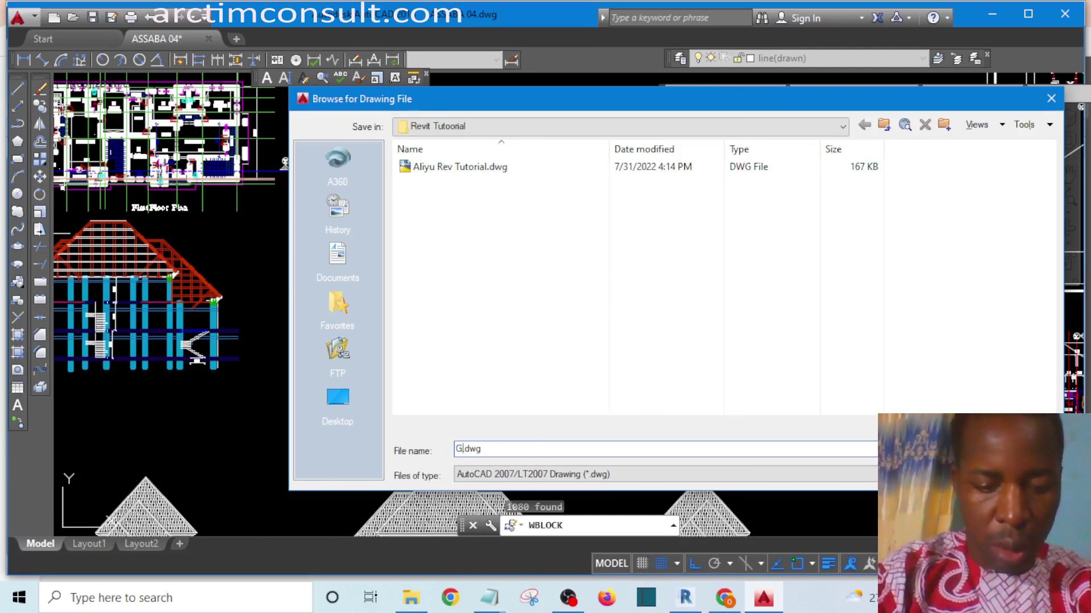
pyautogui.write('round')
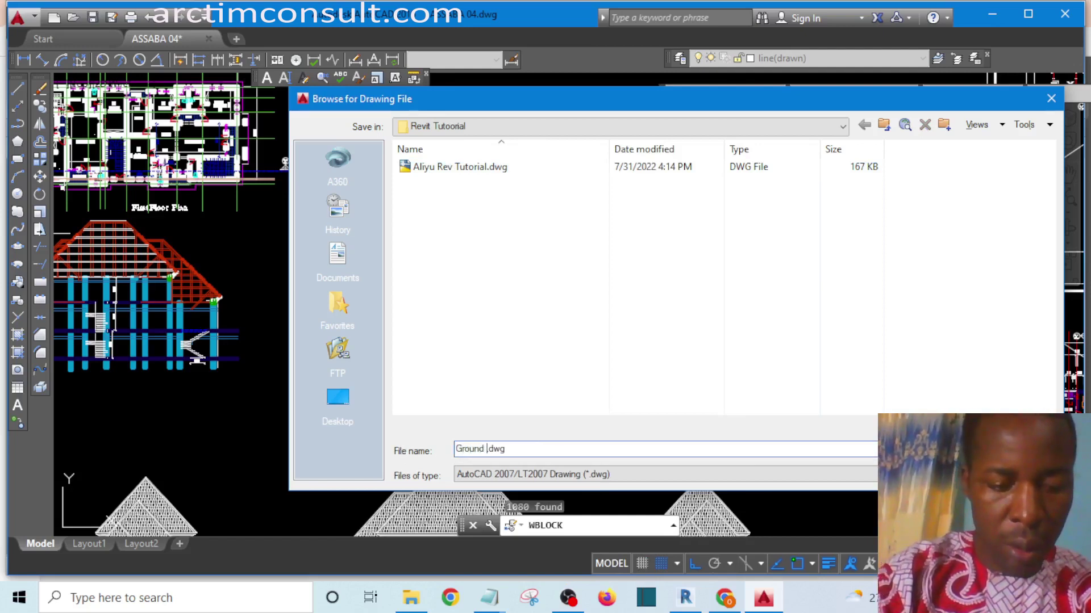
pyautogui.write(' Flo')
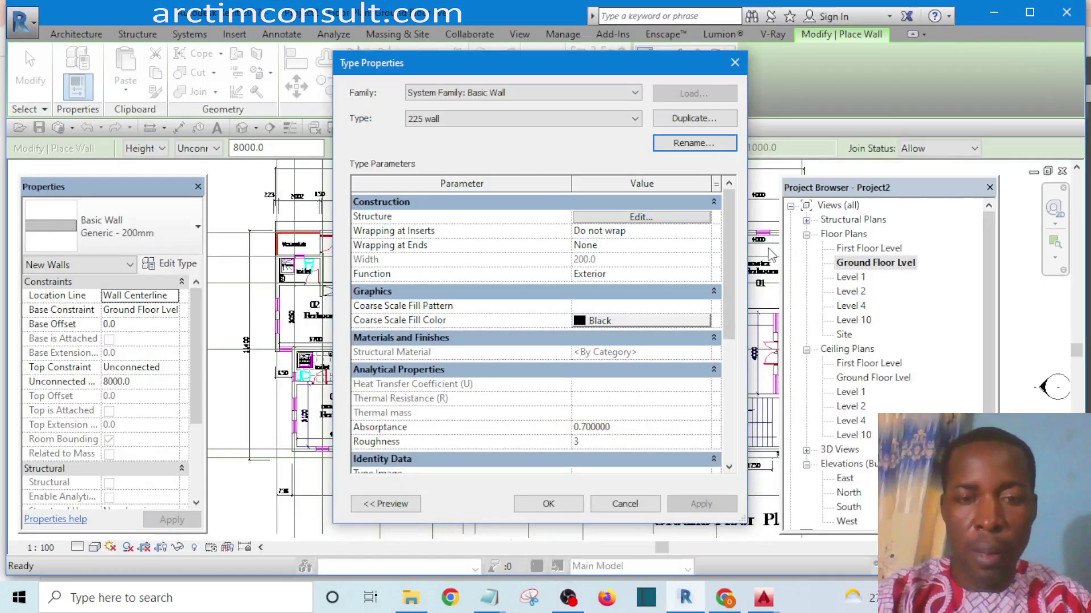
# In Revit, set the thickness of the 225 wall type's structure layer to 225 mm
pyautogui.click(640, 218)
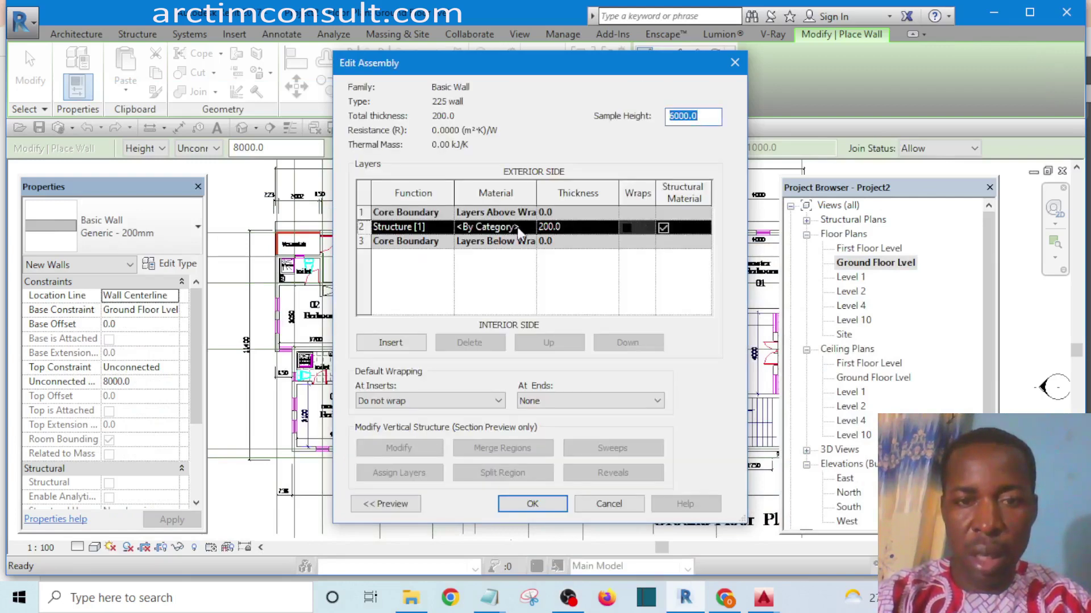
pyautogui.click(572, 227)
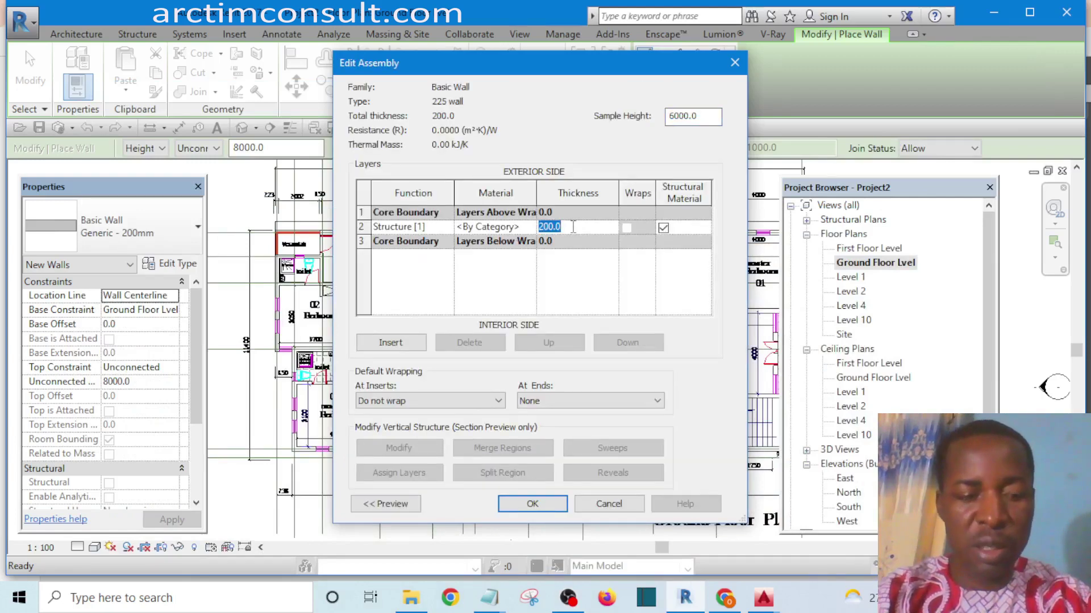
pyautogui.write('225')
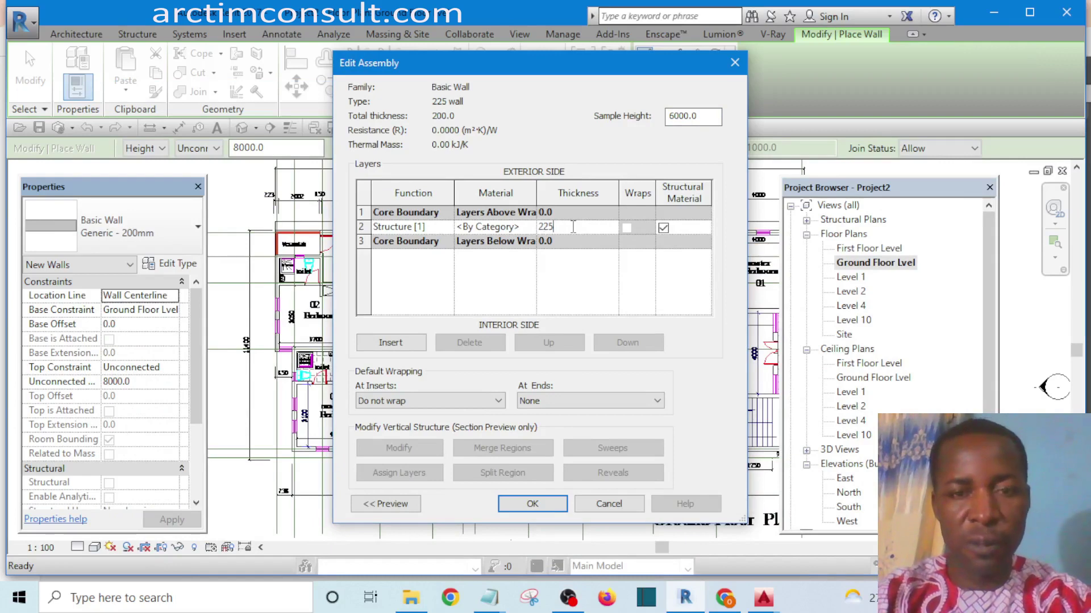
pyautogui.click(532, 227)
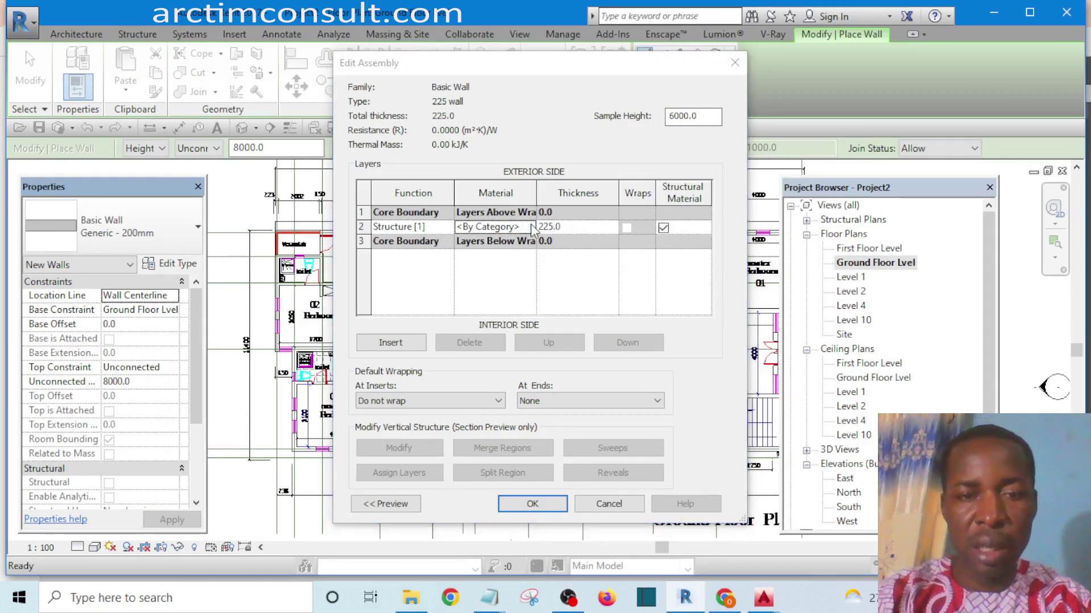
# Duplicate the Default Wall material for the structure layer and name the copy "225 wall"
pyautogui.click(532, 228)
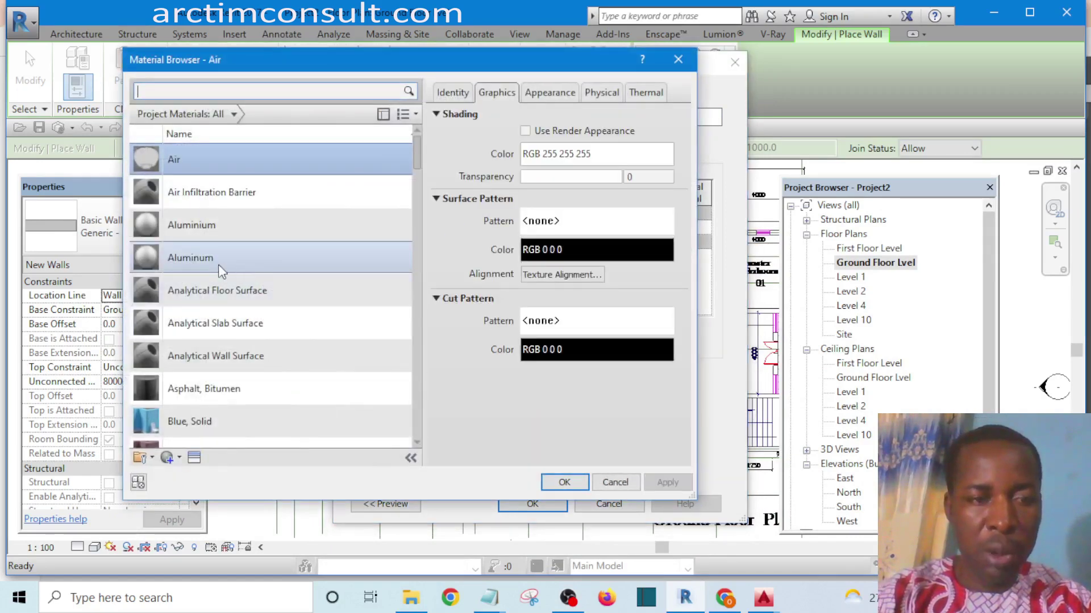
pyautogui.scroll(-10, 227, 289)
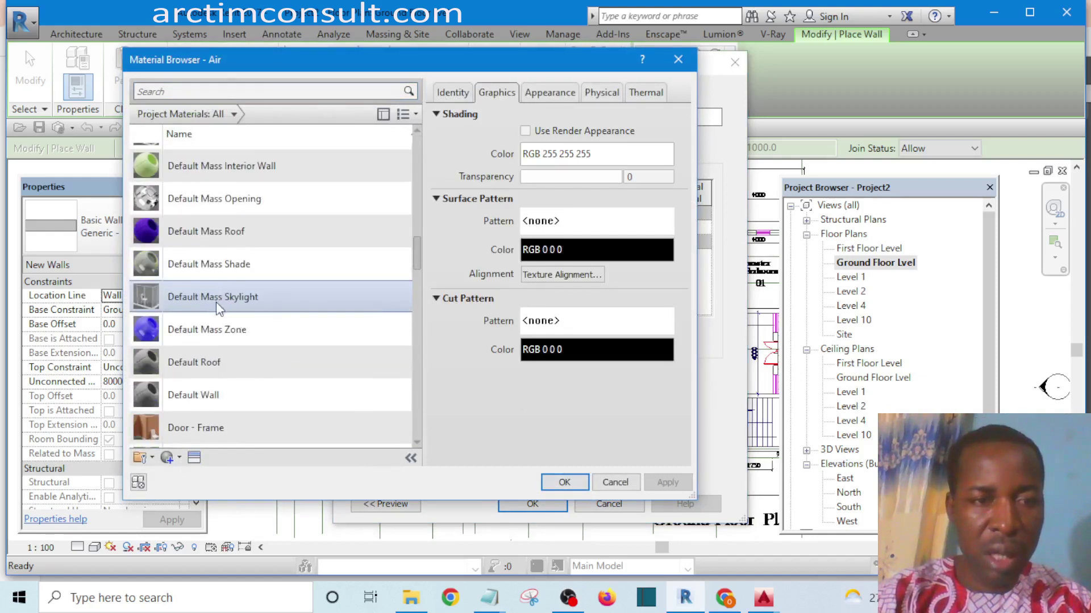
pyautogui.scroll(-3, 227, 310)
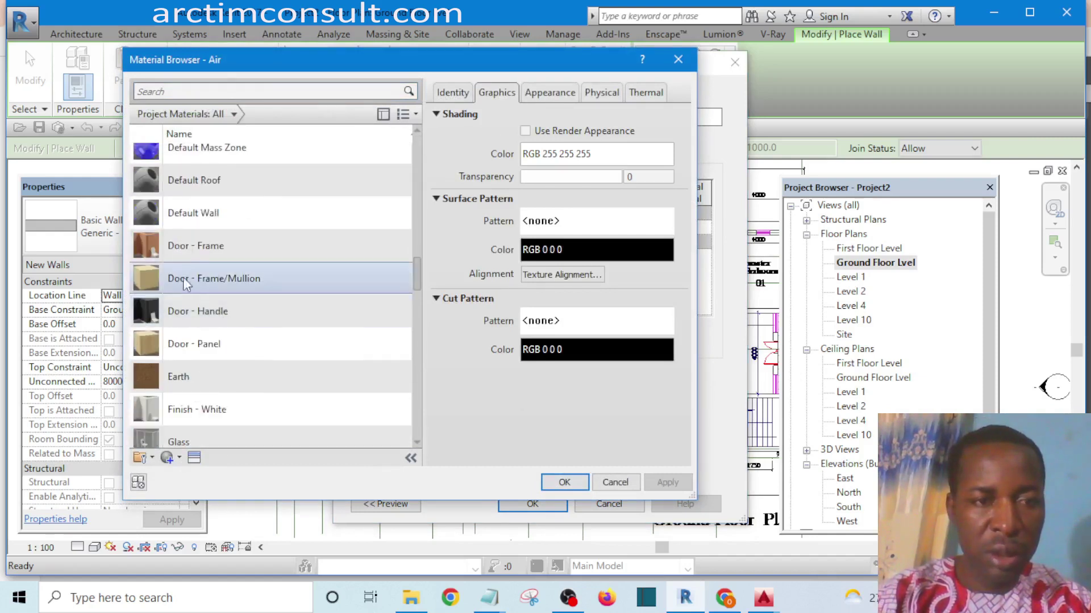
pyautogui.rightClick(190, 210)
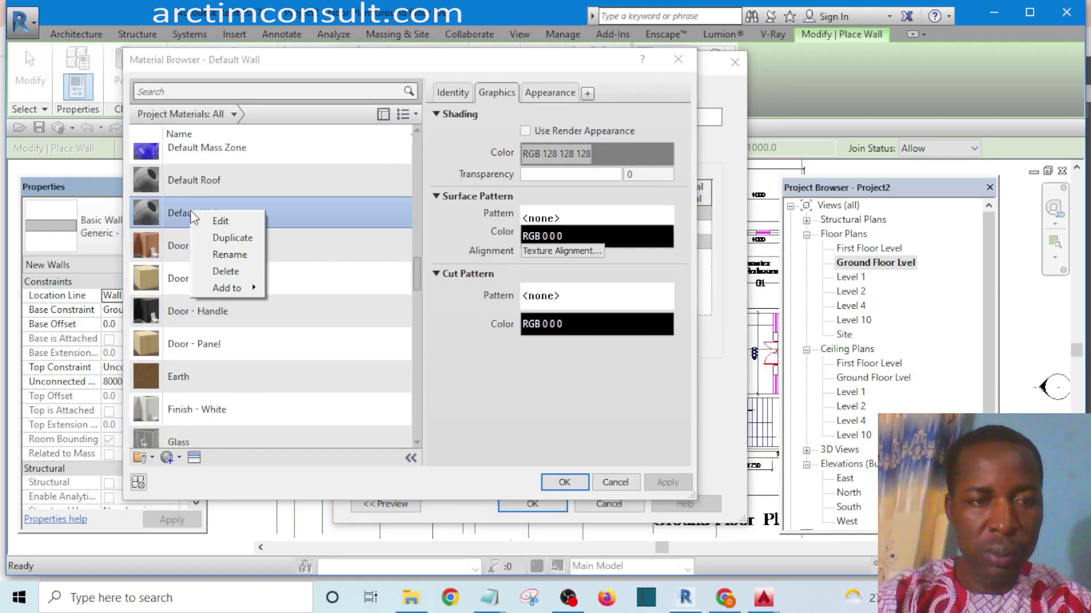
pyautogui.click(234, 238)
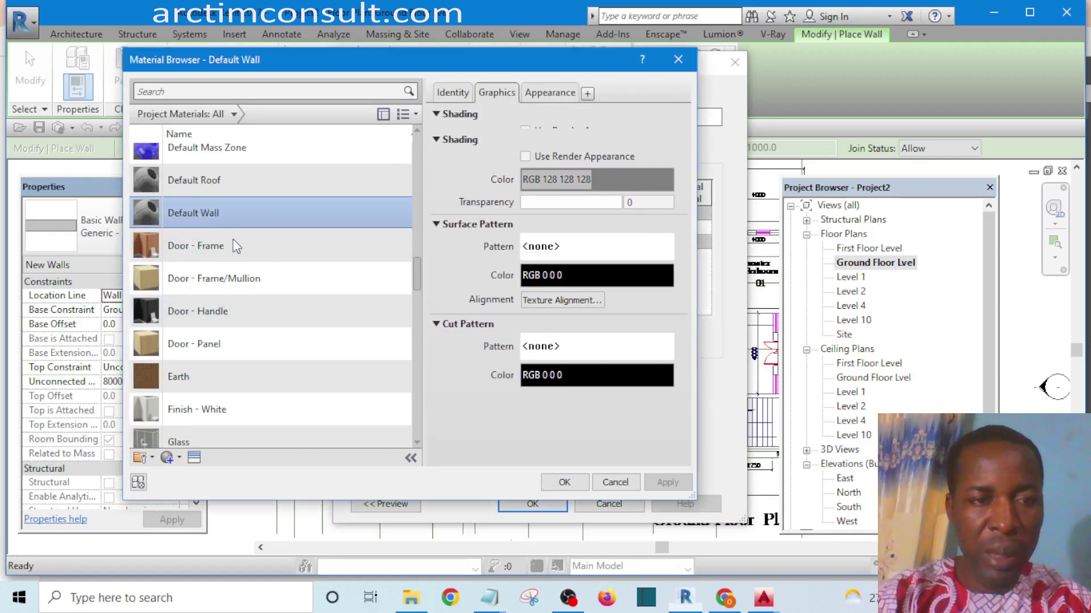
pyautogui.write('225 wall')
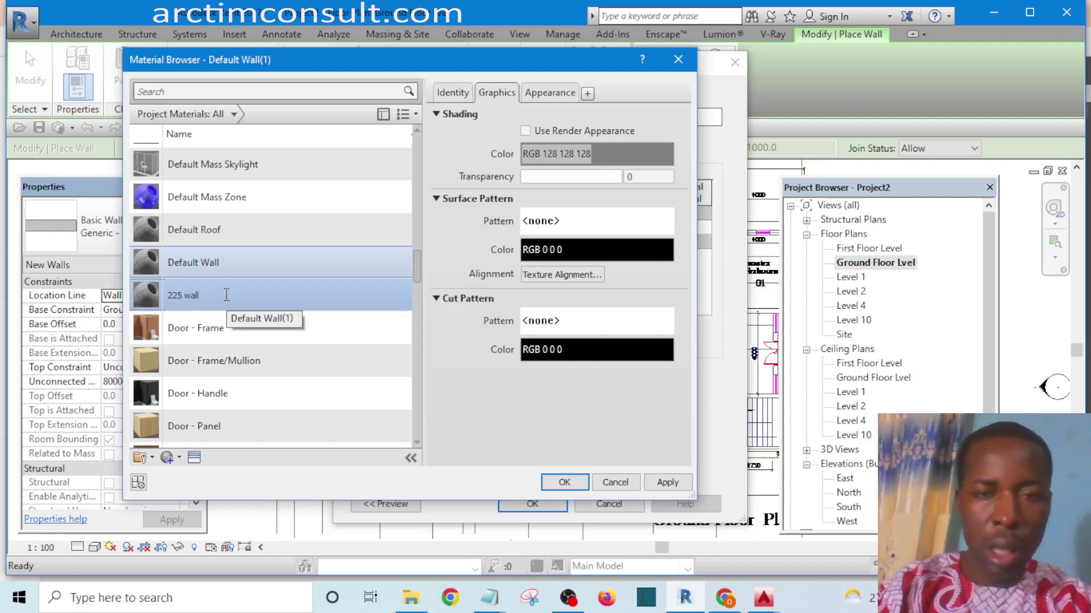
# Set the shading color of the 225 wall material to light grey RGB 221 221 221
pyautogui.click(615, 162)
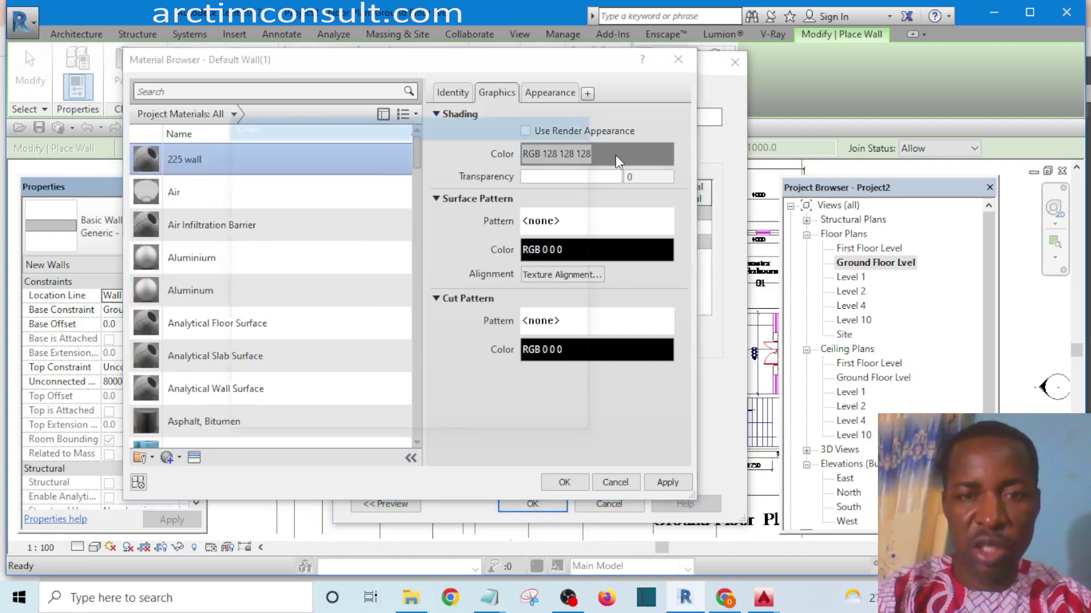
pyautogui.moveTo(591, 232); pyautogui.dragTo(588, 177)
pyautogui.click(489, 421)
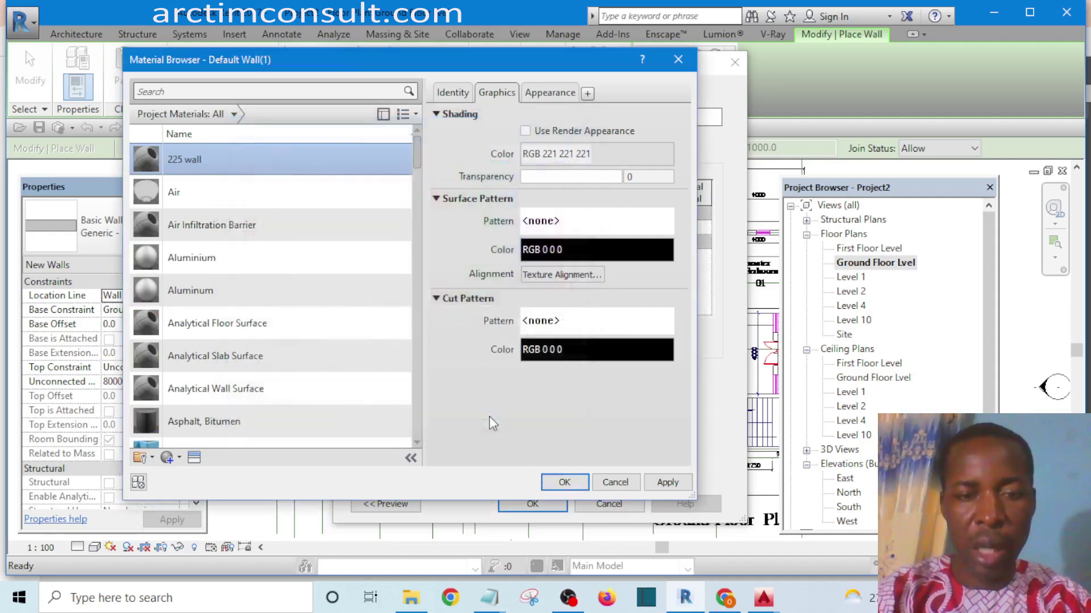
# Apply the 225 wall material to the structure layer and accept the assembly and type properties of the 225 wall type
pyautogui.click(564, 482)
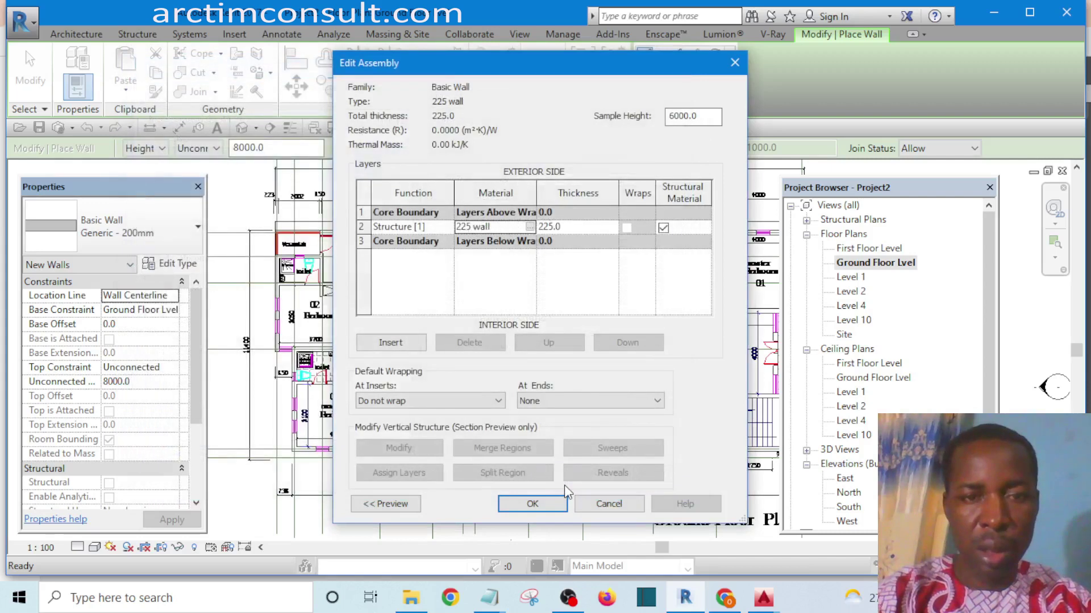
pyautogui.click(523, 506)
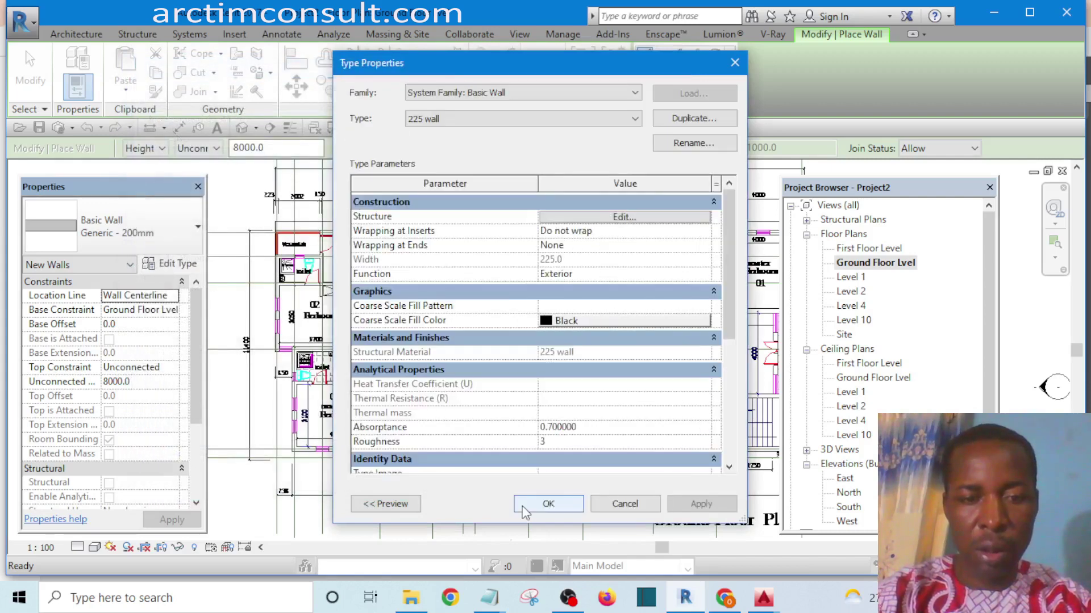
pyautogui.click(549, 506)
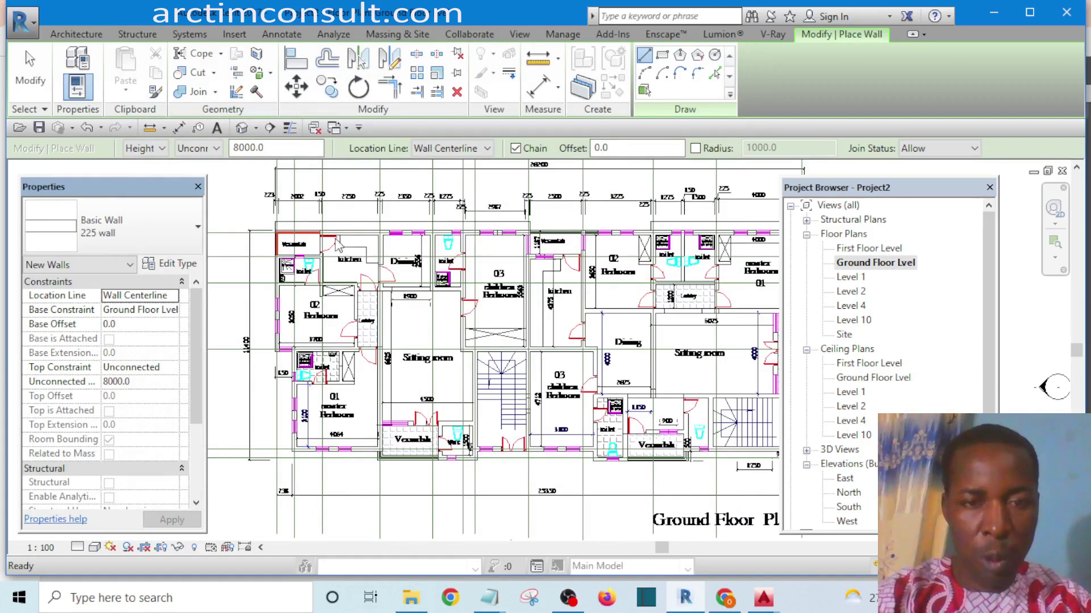
# Place an aligned dimension across the thickness of the exterior wall above the kitchen in the imported plan
pyautogui.scroll(-1, 337, 244)
pyautogui.scroll(-2, 360, 233)
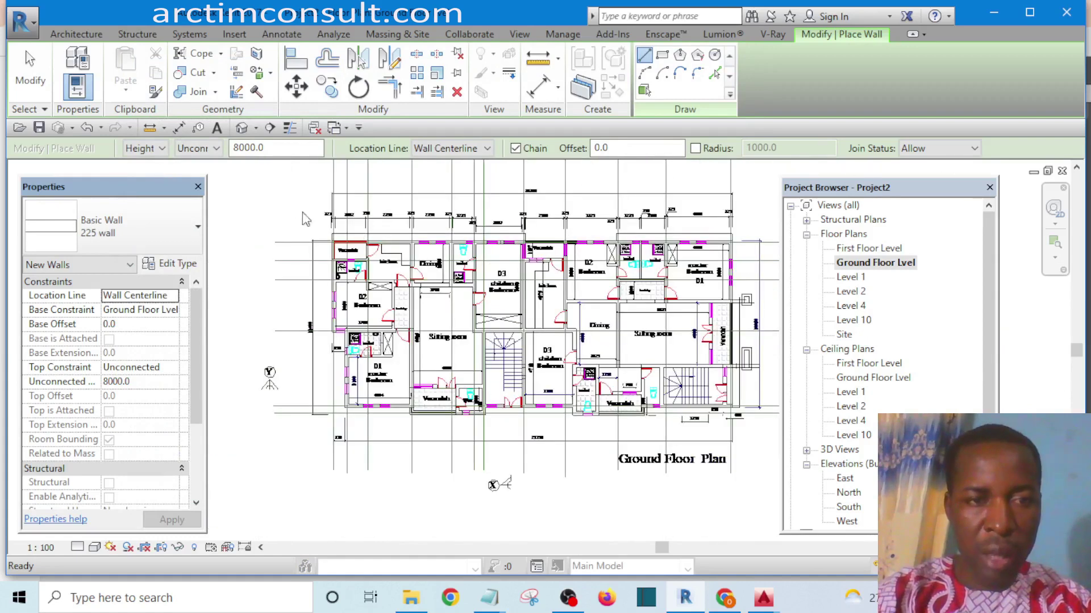
pyautogui.scroll(4, 403, 244)
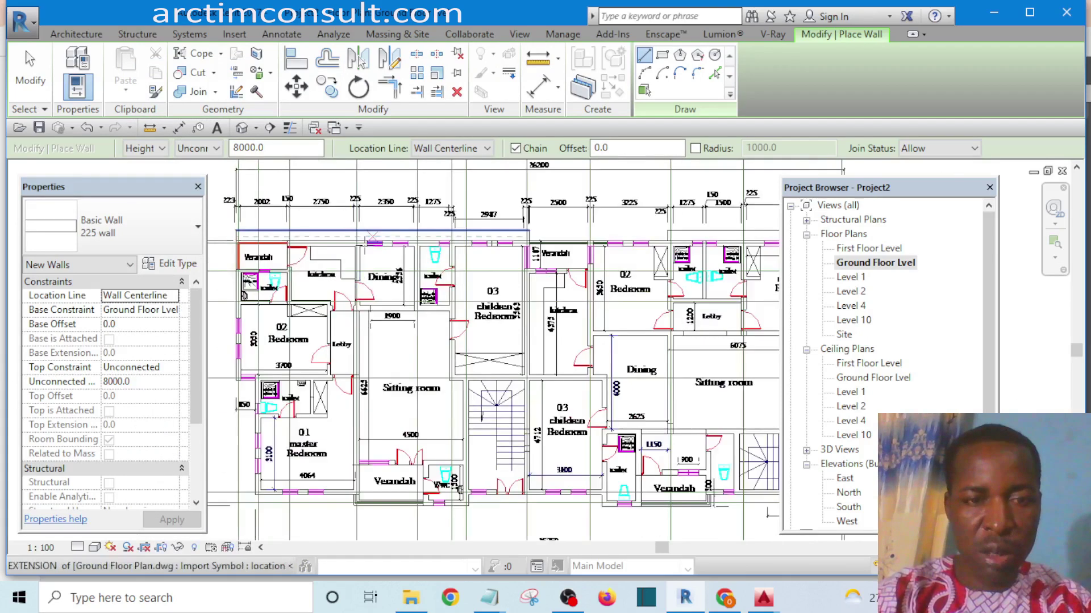
pyautogui.scroll(2, 324, 254)
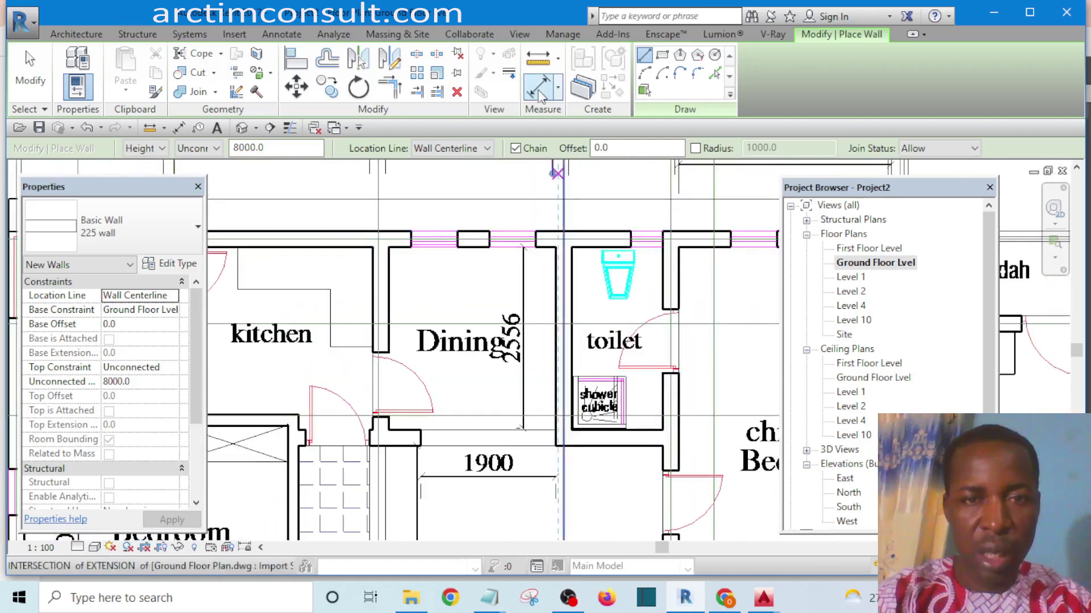
pyautogui.click(539, 91)
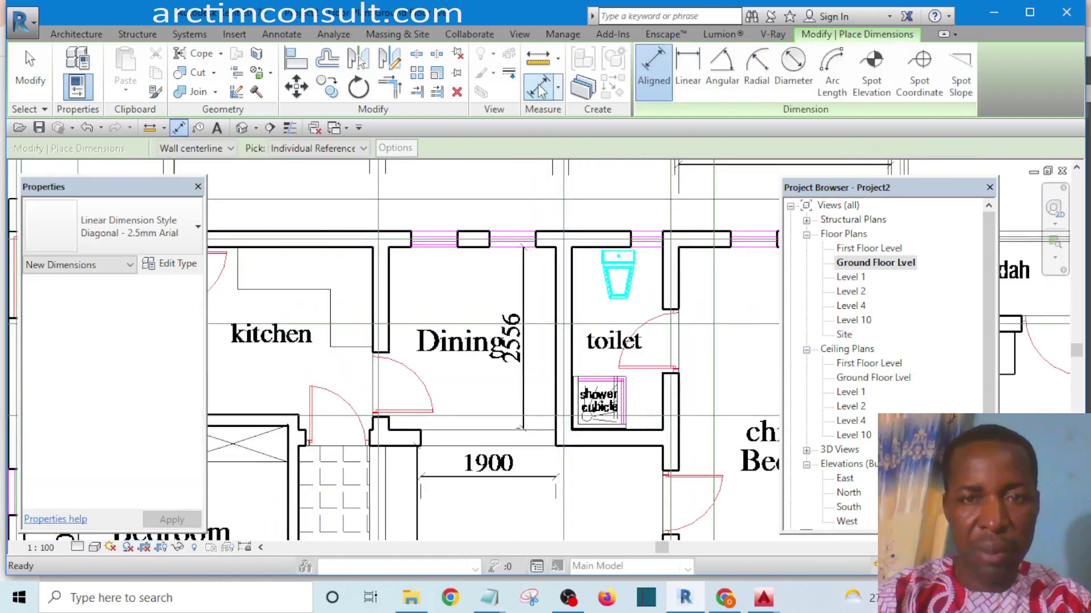
pyautogui.scroll(2, 292, 256)
pyautogui.click(311, 219)
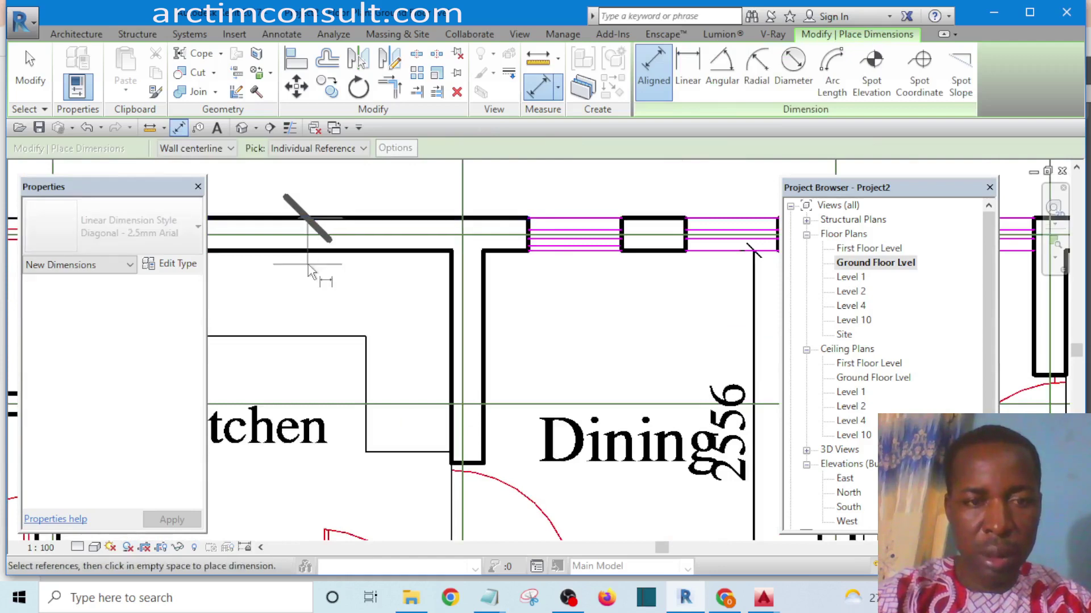
pyautogui.click(314, 251)
pyautogui.scroll(-3, 431, 287)
pyautogui.scroll(5, 400, 253)
pyautogui.click(402, 236)
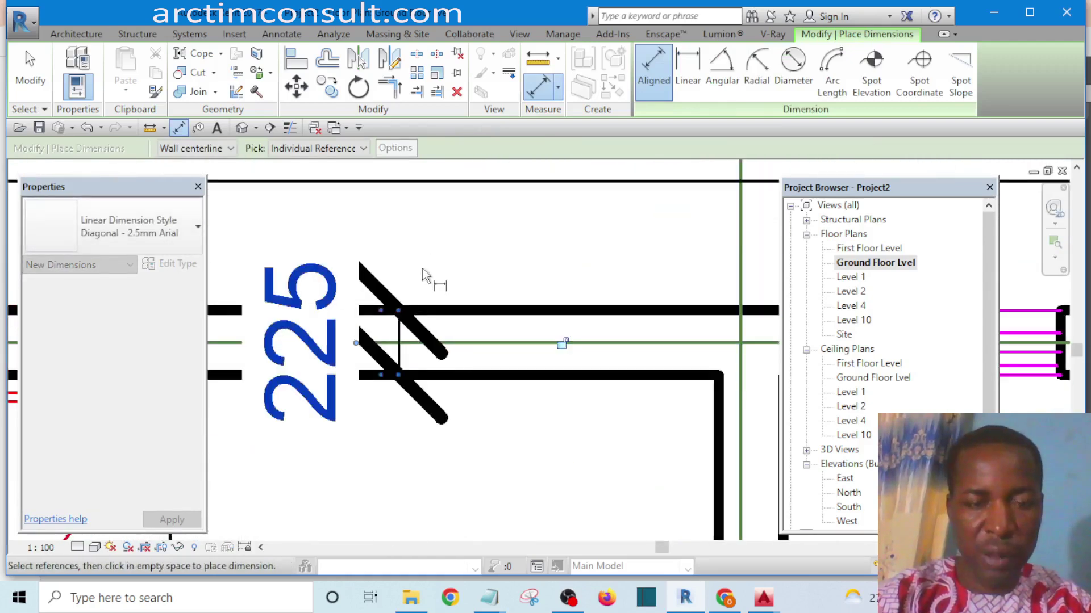
# Leave the dimension command and delete the wall thickness dimension above the kitchen
pyautogui.press('Escape')
pyautogui.press('Escape')
pyautogui.click(379, 270)
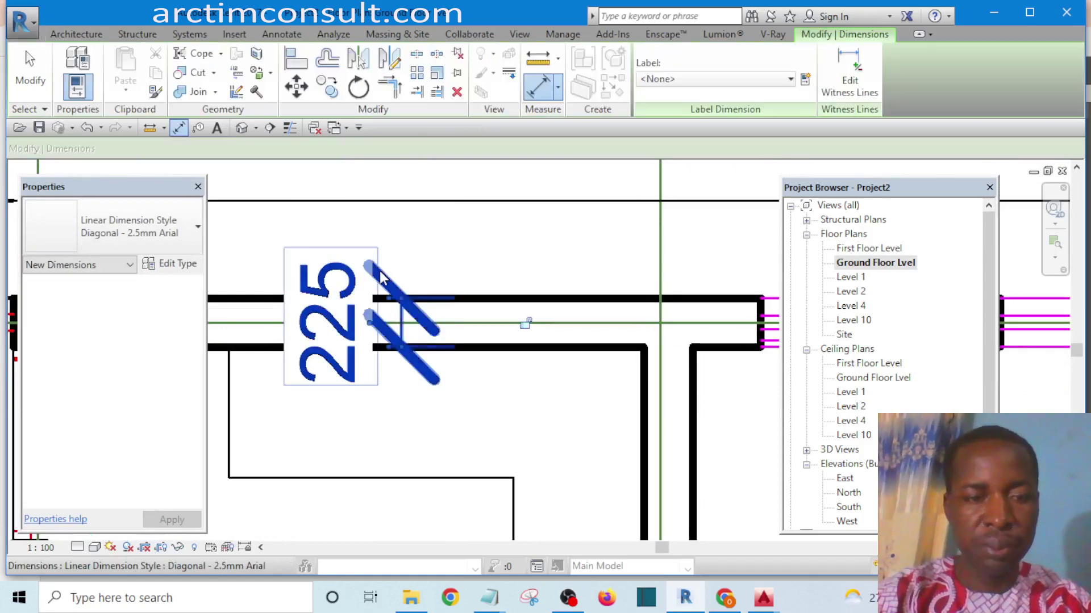
pyautogui.press('Escape')
pyautogui.scroll(-3, 379, 270)
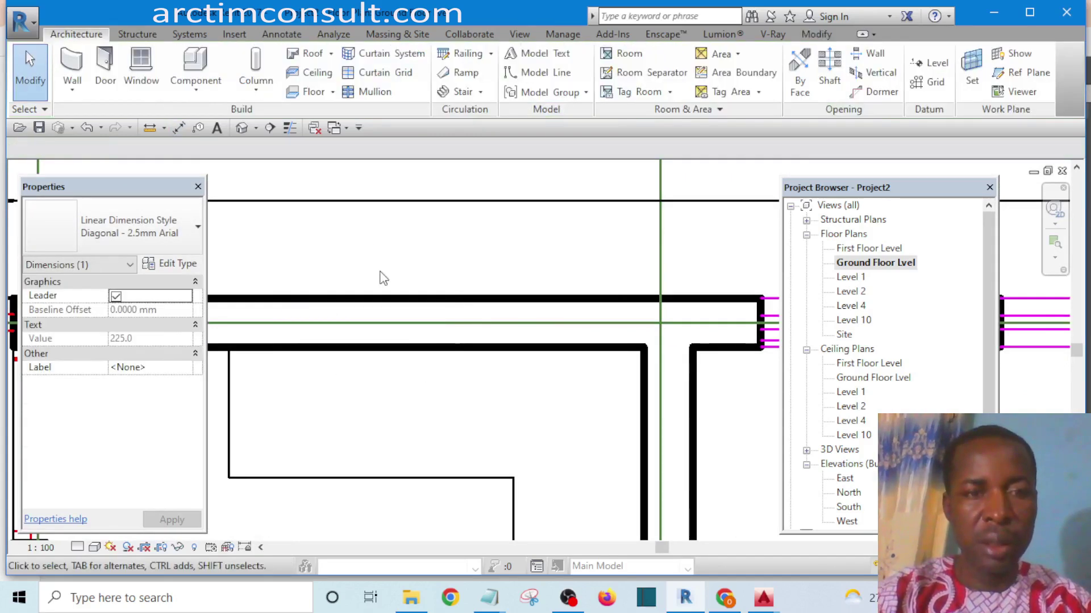
# Start placing a 225 wall with its height up to Level 4 and its location line at Finish Face: Exterior
pyautogui.scroll(-4, 391, 266)
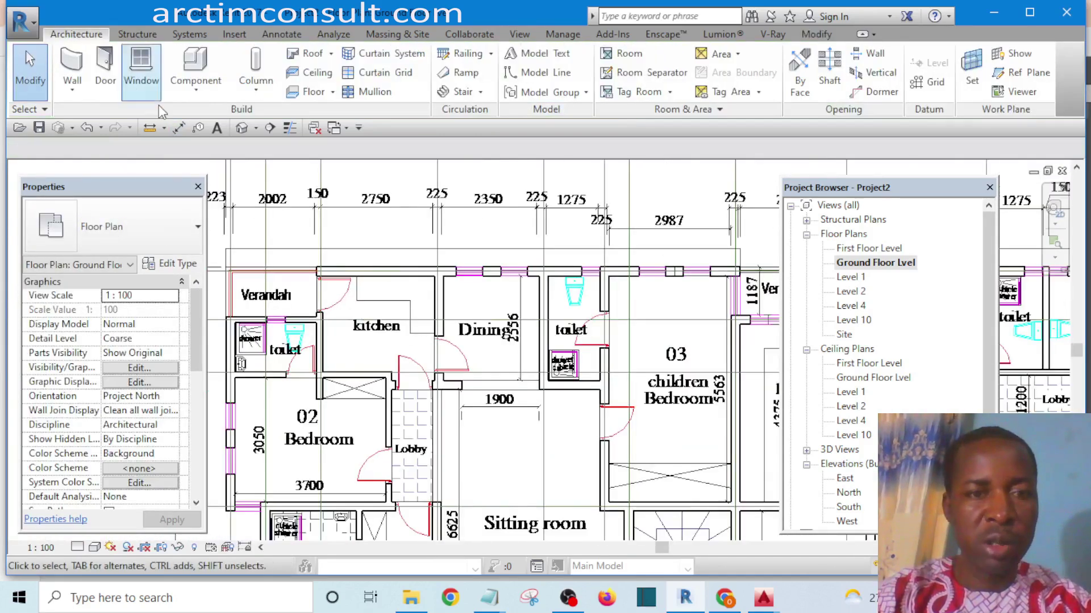
pyautogui.scroll(-3, 374, 306)
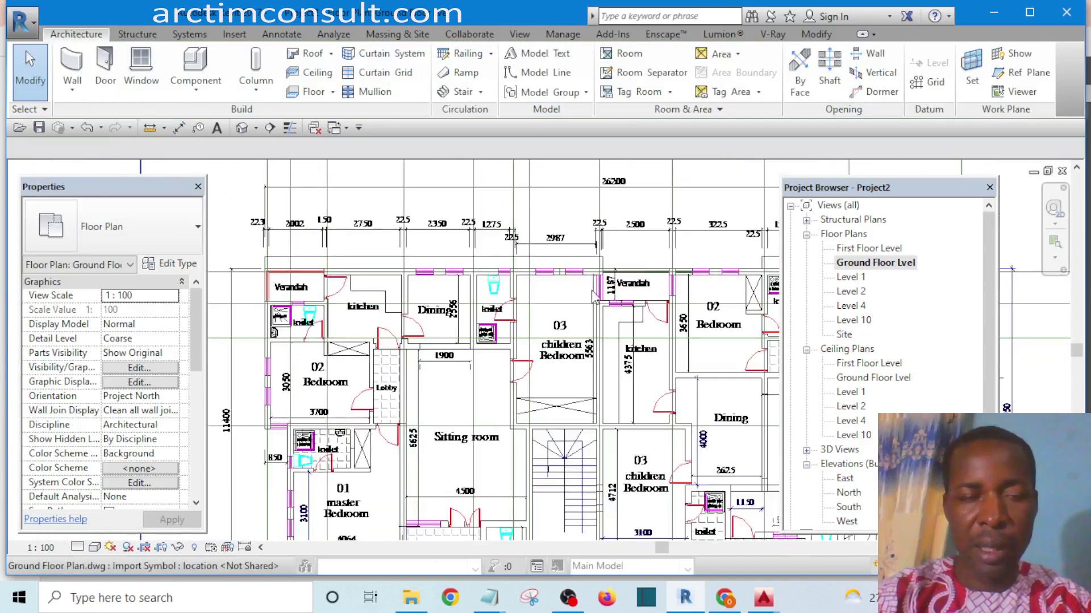
pyautogui.click(74, 68)
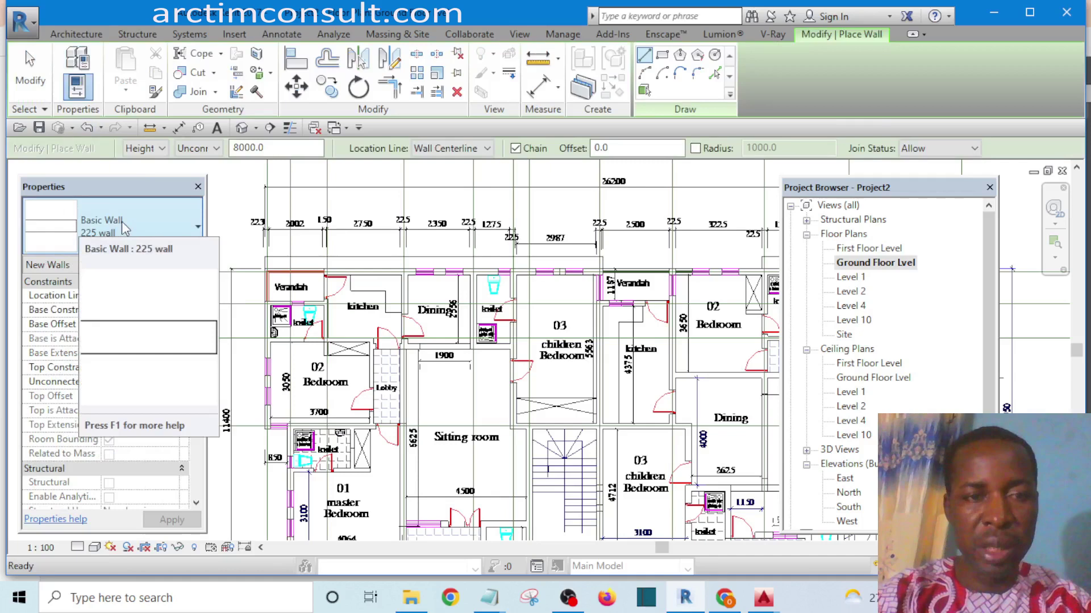
pyautogui.click(216, 149)
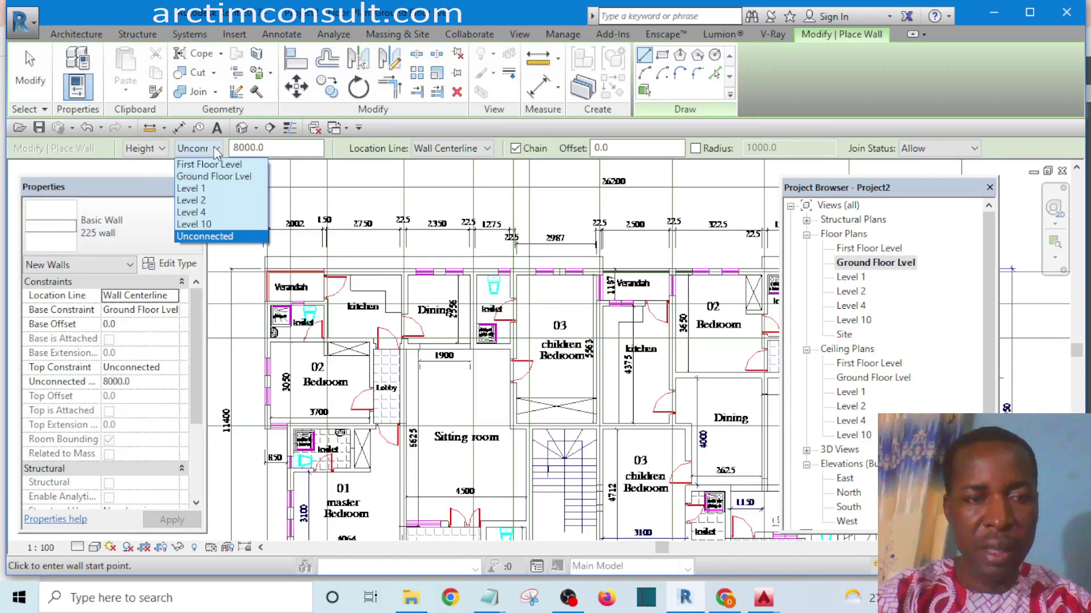
pyautogui.click(200, 213)
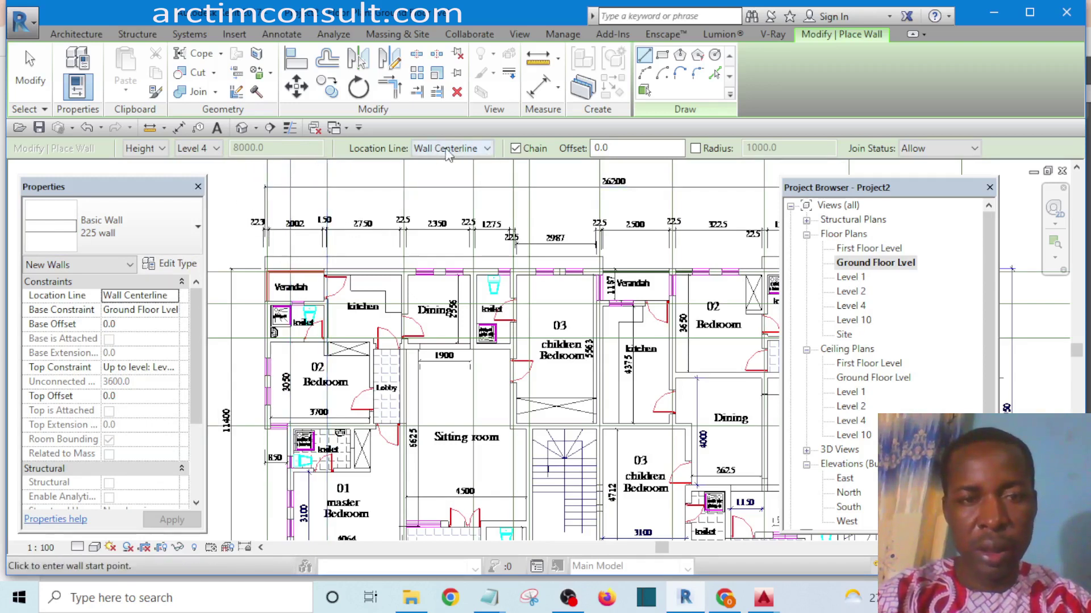
pyautogui.click(486, 150)
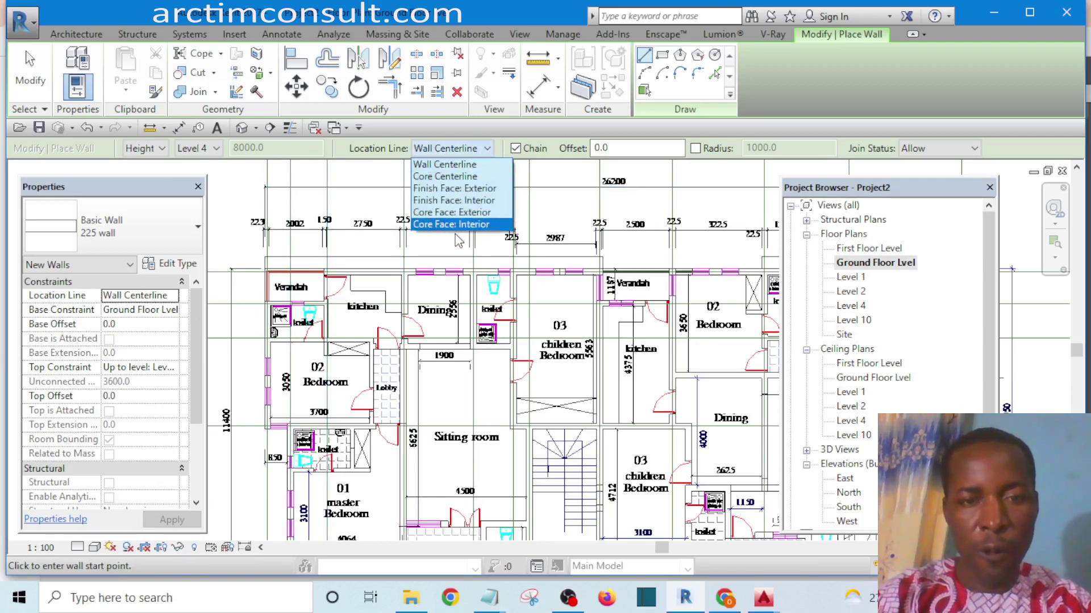
pyautogui.click(453, 189)
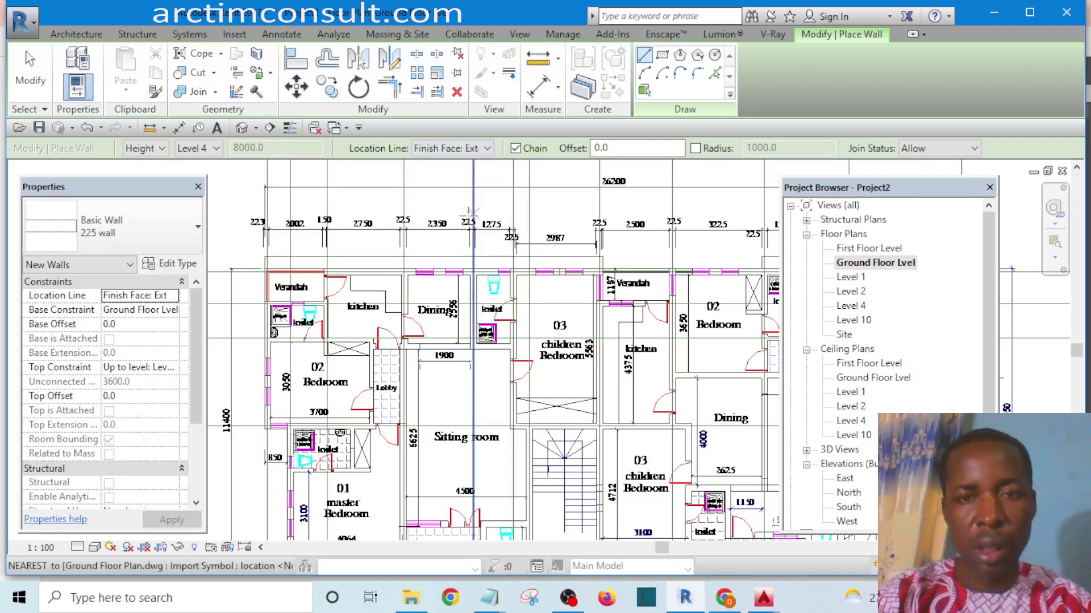
# Draw the upper exterior wall from the kitchen corner beside the verandah to the outer corner of master bedroom 01 at the plan's far end
pyautogui.scroll(5, 267, 272)
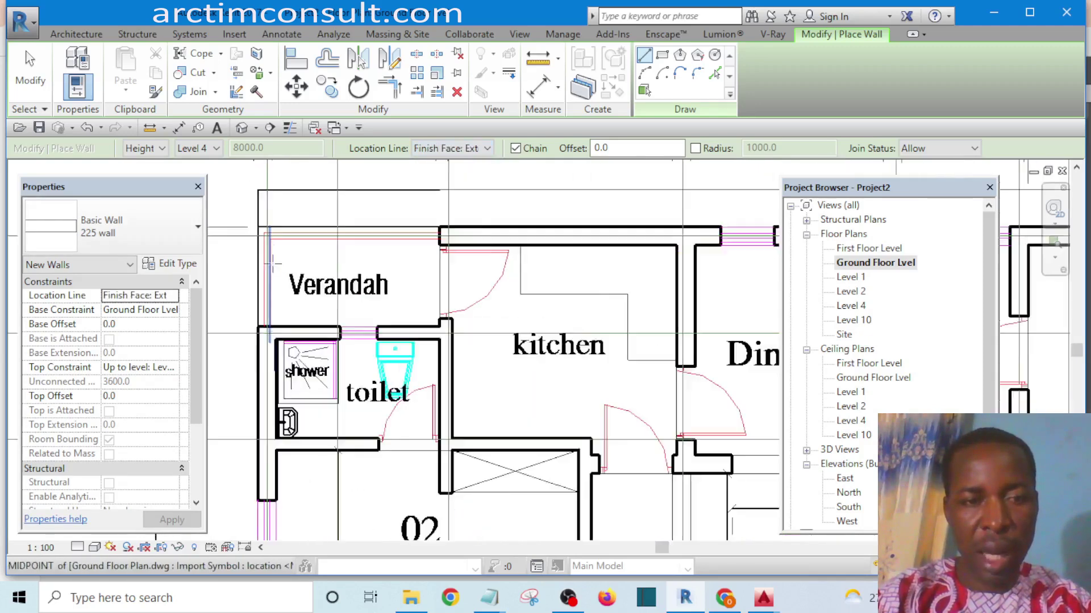
pyautogui.scroll(-2, 235, 227)
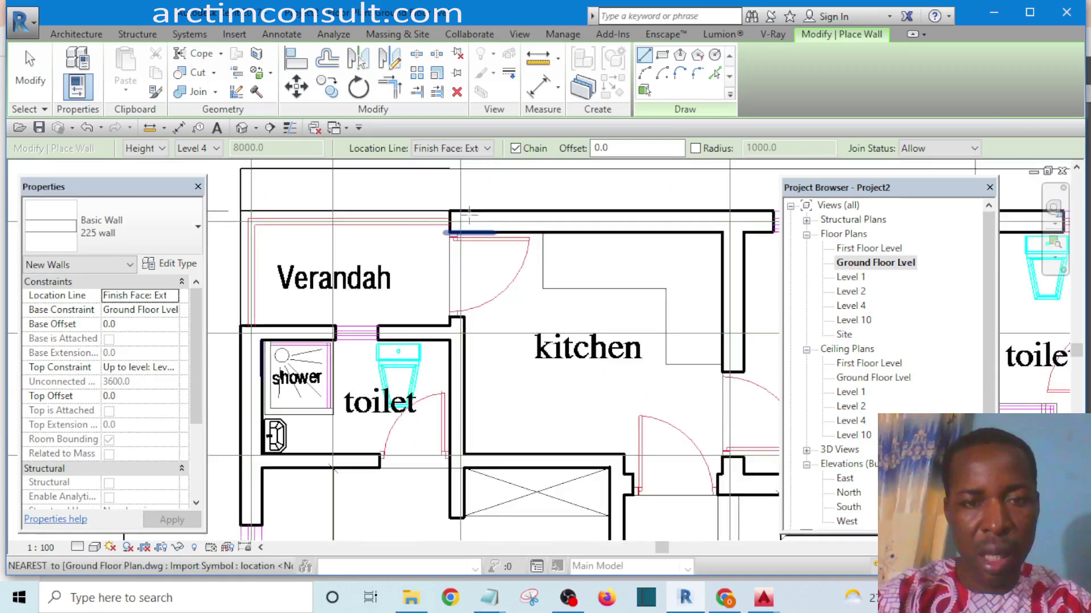
pyautogui.scroll(3, 439, 207)
pyautogui.click(444, 207)
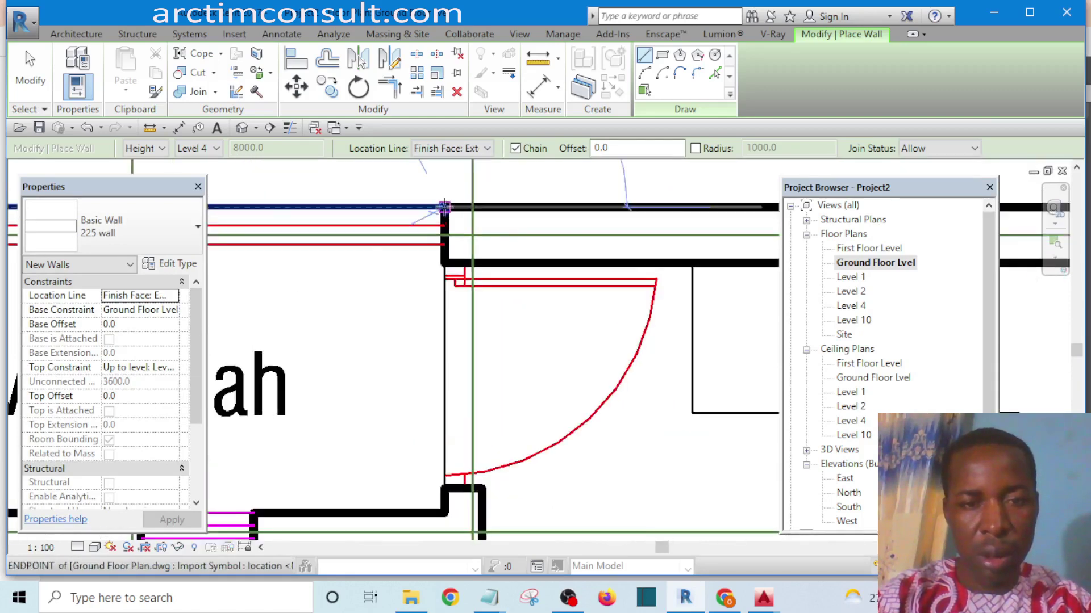
pyautogui.scroll(-1, 444, 211)
pyautogui.scroll(-6, 483, 223)
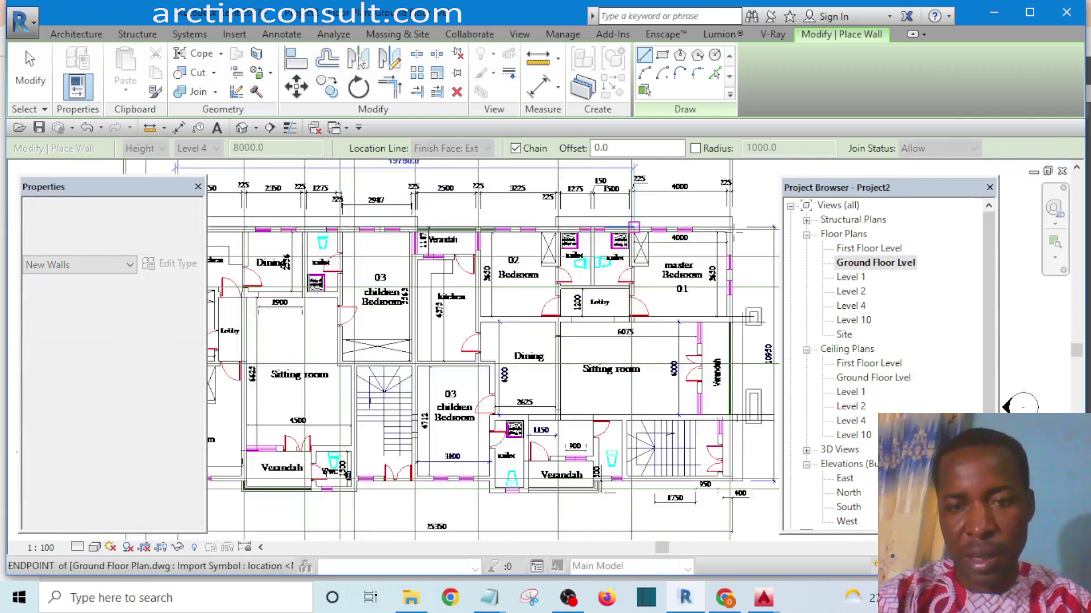
pyautogui.scroll(5, 722, 227)
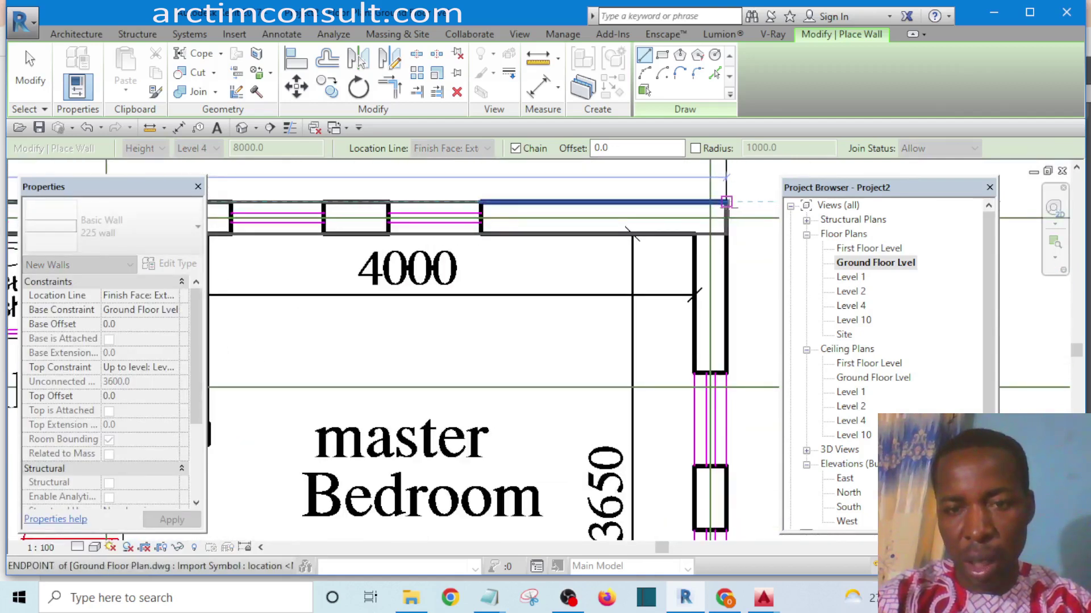
pyautogui.click(725, 202)
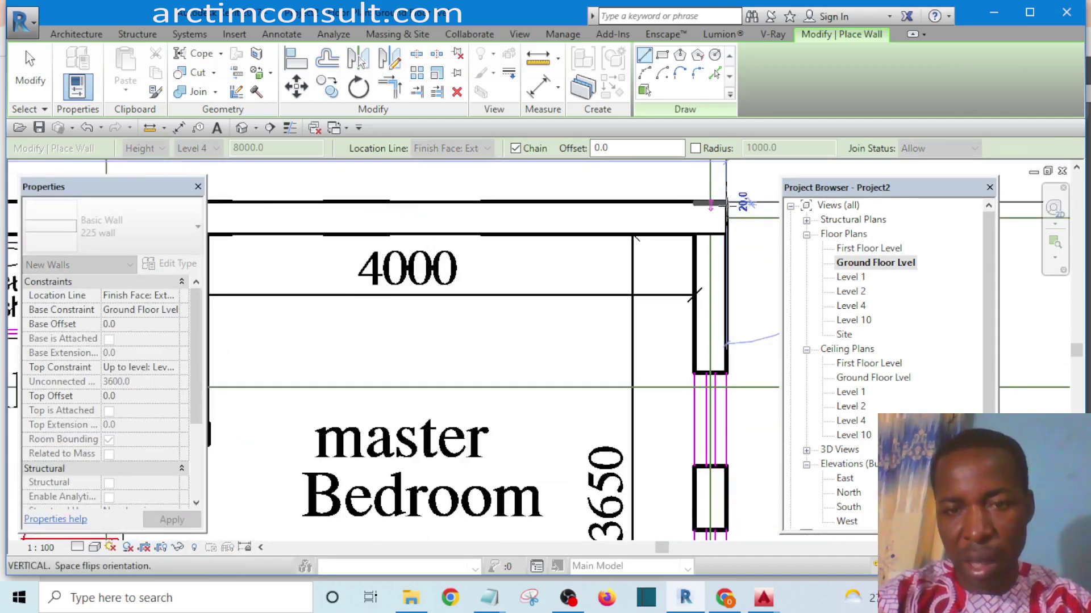
# Continue the chained wall down the plan's outer side from the master bedroom corner to the corner beside the staircase
pyautogui.scroll(3, 725, 206)
pyautogui.scroll(-8, 710, 230)
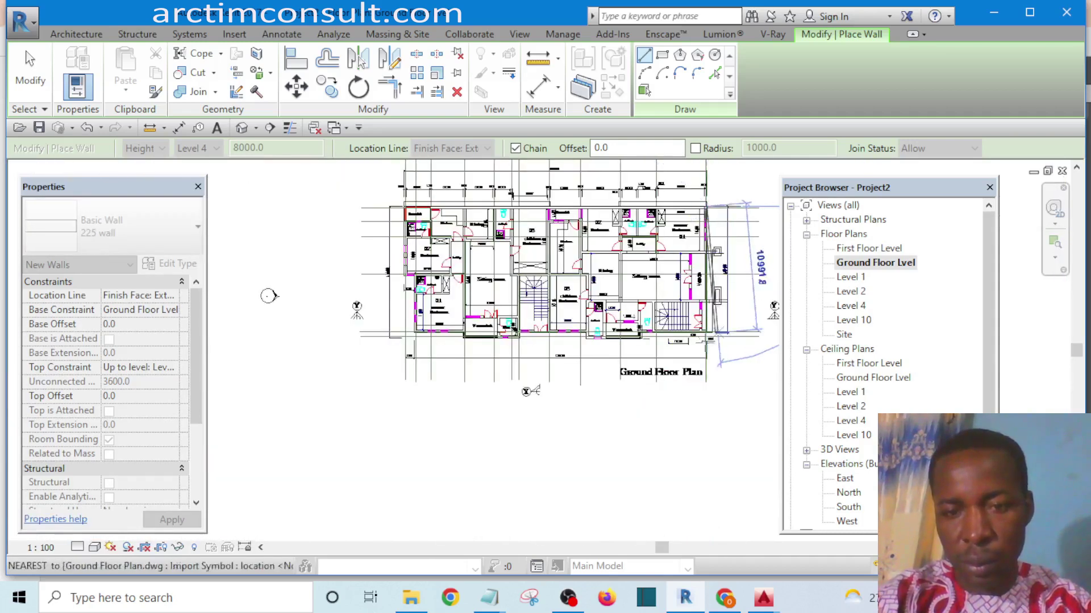
pyautogui.scroll(5, 702, 293)
pyautogui.scroll(1, 702, 292)
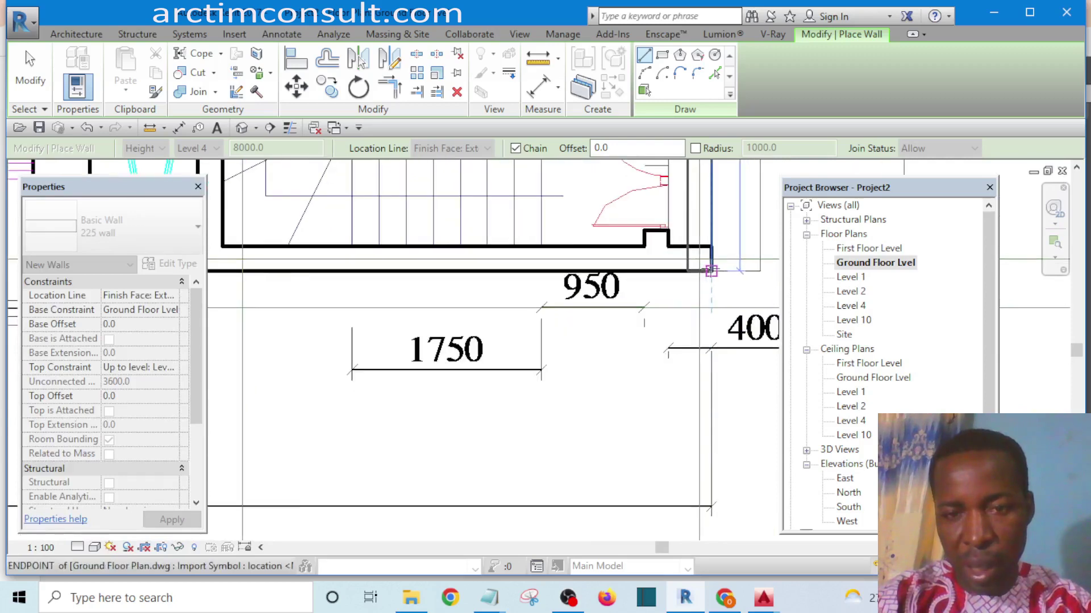
# Continue the wall along the plan's lower edge from the staircase corner to the near verandah corner and end the chain
pyautogui.scroll(-1, 713, 265)
pyautogui.scroll(-4, 712, 265)
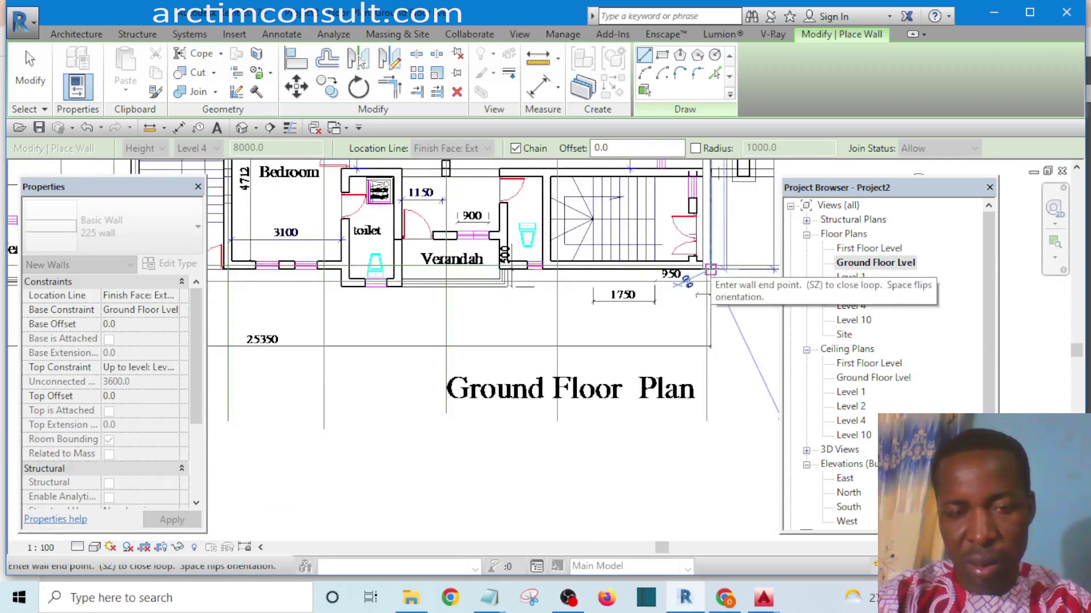
pyautogui.scroll(1, 613, 269)
pyautogui.scroll(3, 613, 268)
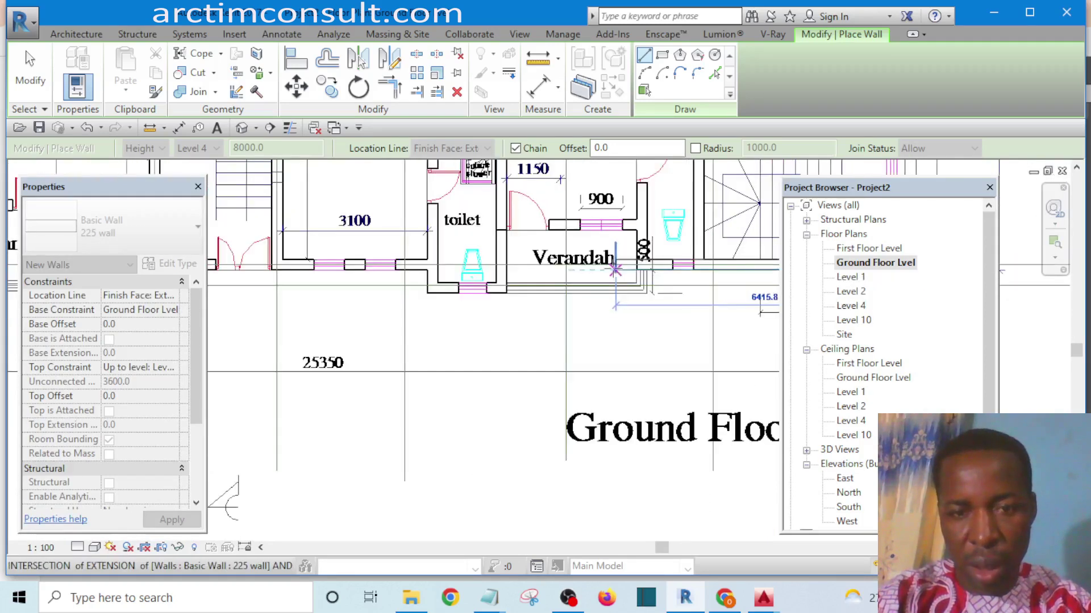
pyautogui.scroll(3, 615, 268)
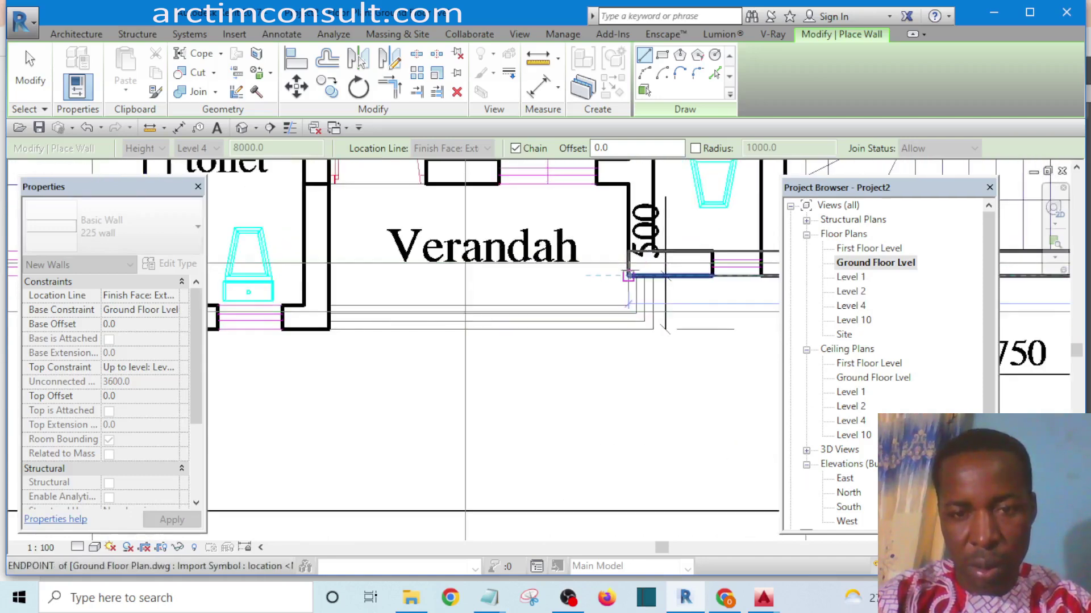
pyautogui.click(628, 275)
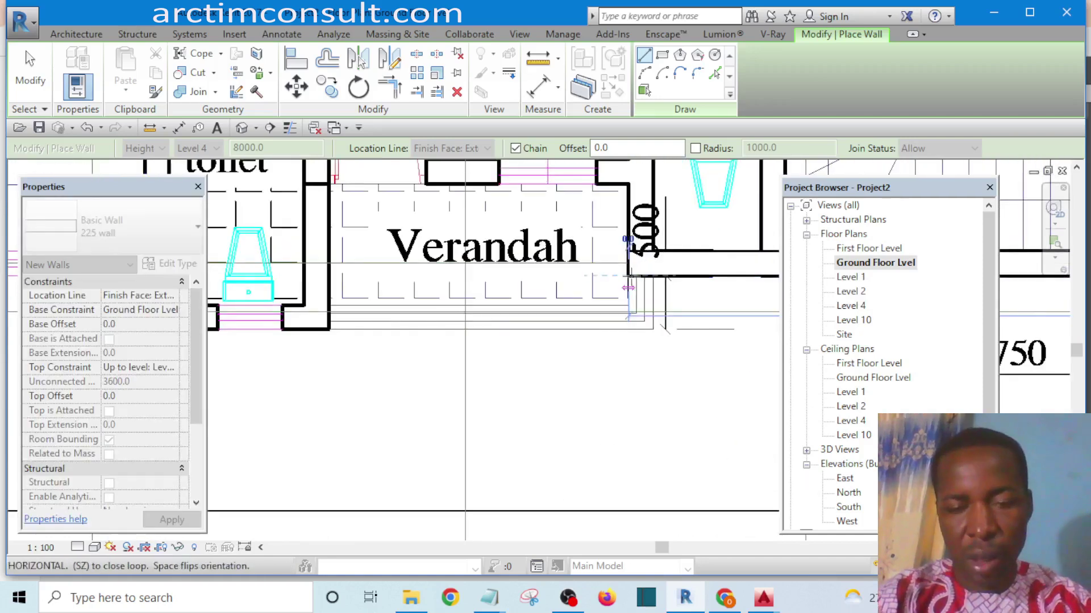
pyautogui.press('Escape')
# Draw the 225 exterior wall along master bedroom 01 from its lower outer corner up to the corner of its toilet and end the chain
pyautogui.scroll(-10, 511, 295)
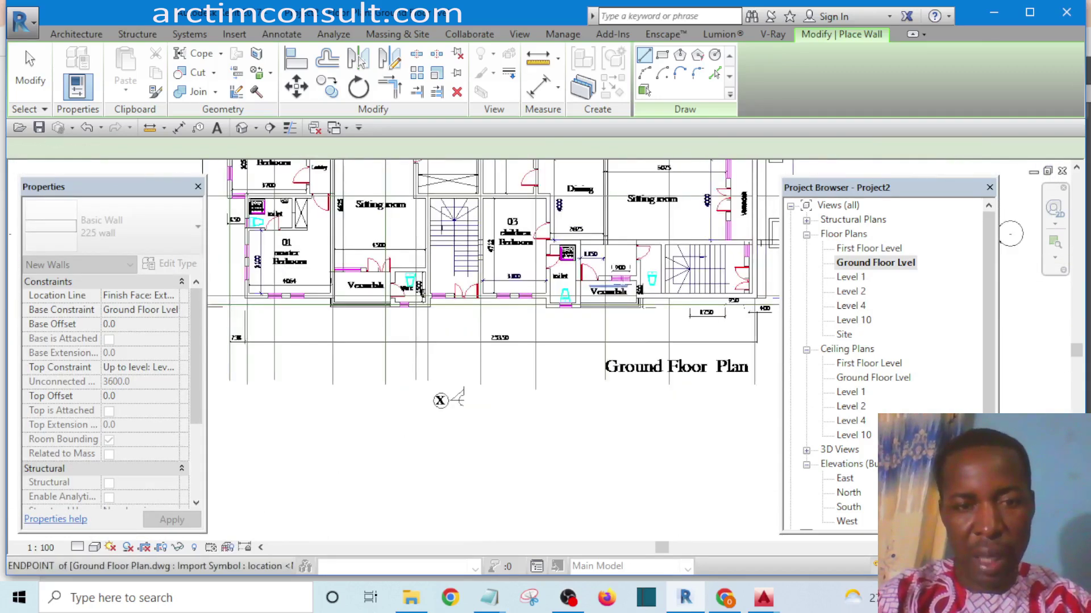
pyautogui.scroll(6, 344, 311)
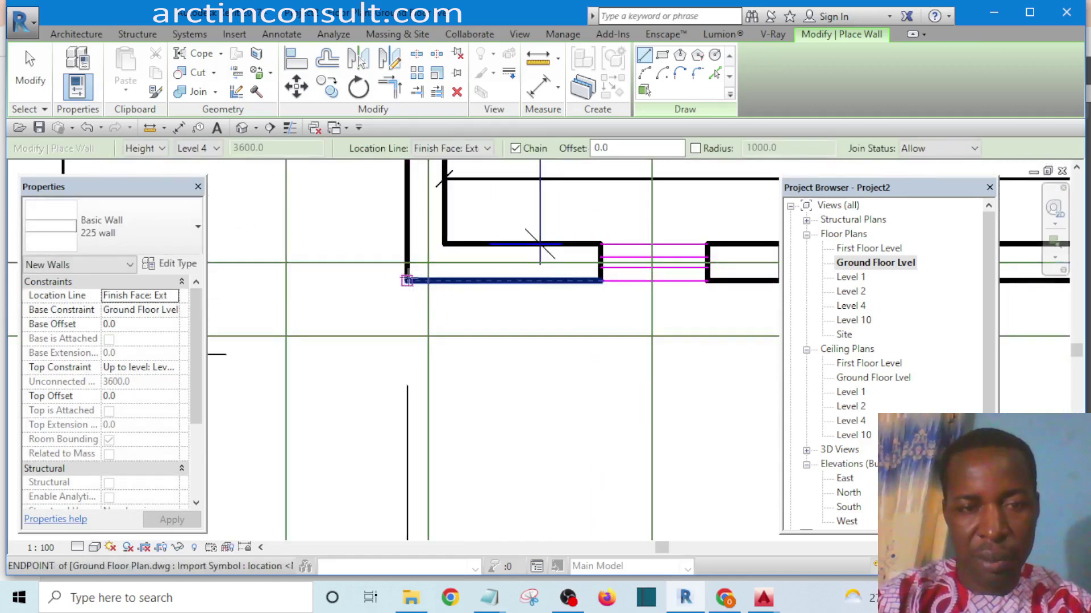
pyautogui.click(407, 281)
pyautogui.scroll(-3, 420, 286)
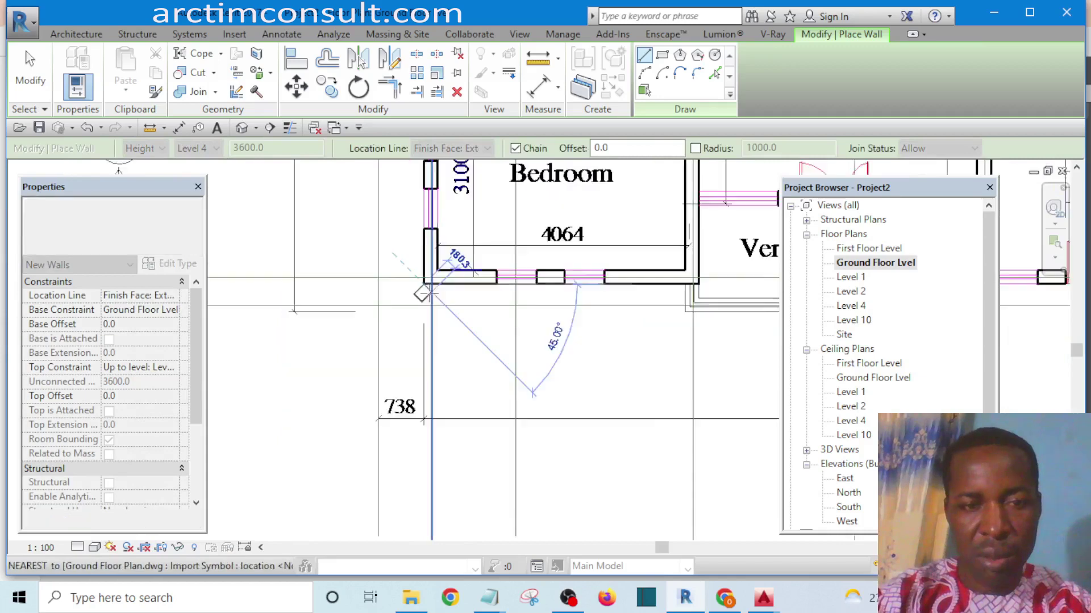
pyautogui.scroll(-5, 427, 293)
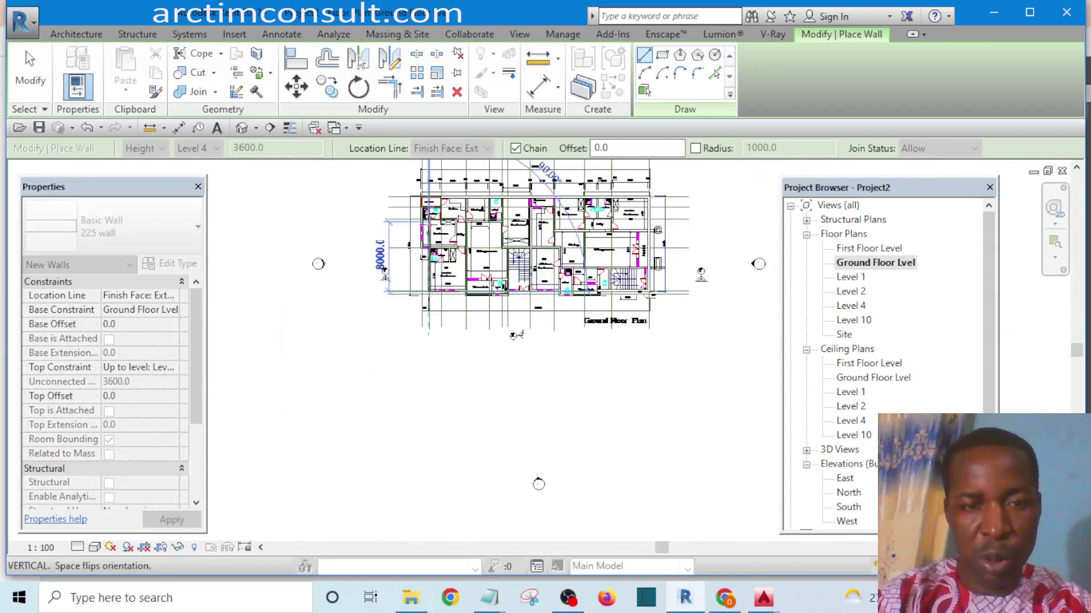
pyautogui.scroll(5, 428, 301)
pyautogui.scroll(2, 427, 307)
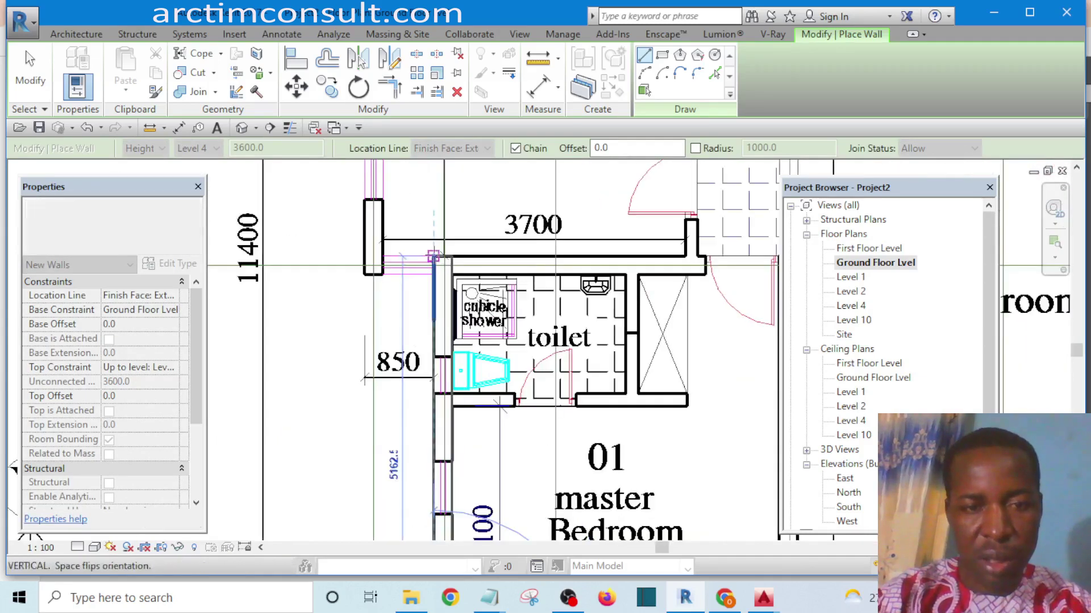
pyautogui.scroll(2, 430, 277)
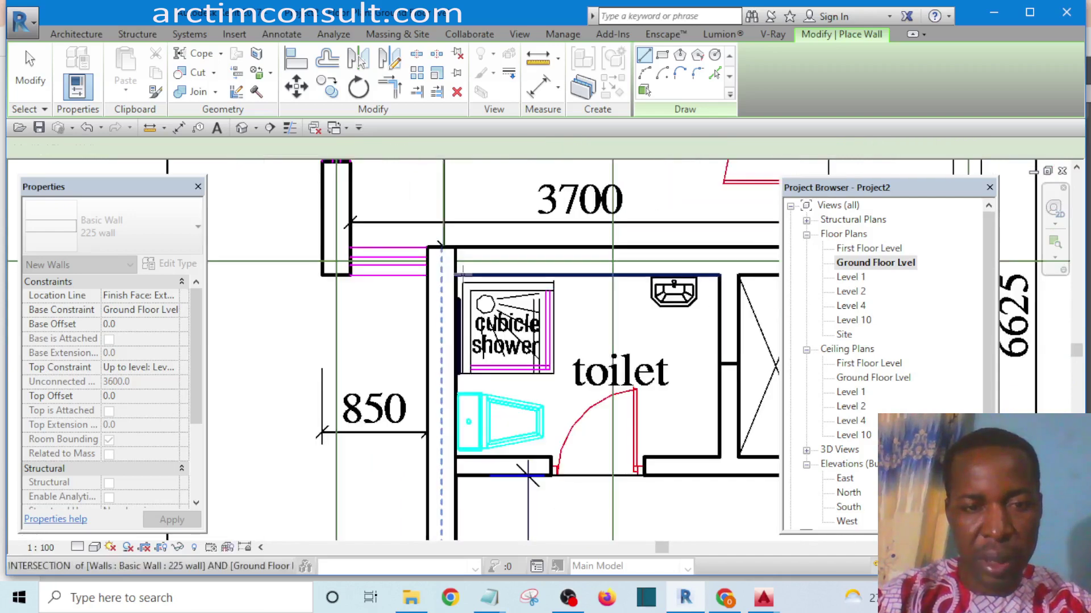
pyautogui.press('Escape')
# Draw the short return wall from the toilet corner to bedroom 02's outer corner and continue it up to the outer corner of the kitchen verandah
pyautogui.click(455, 275)
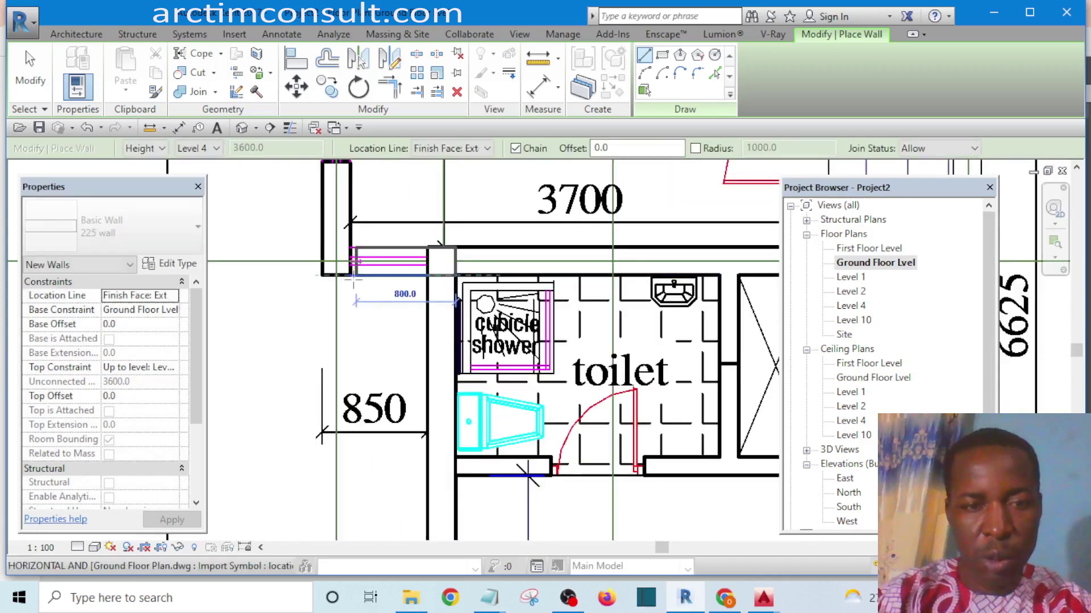
pyautogui.scroll(-4, 321, 276)
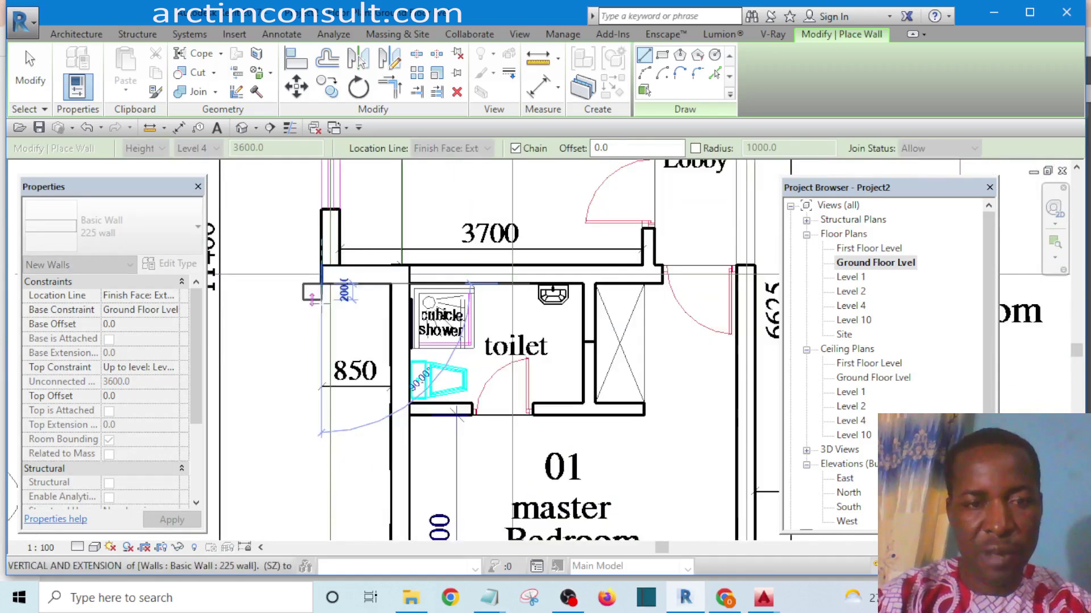
pyautogui.scroll(5, 314, 203)
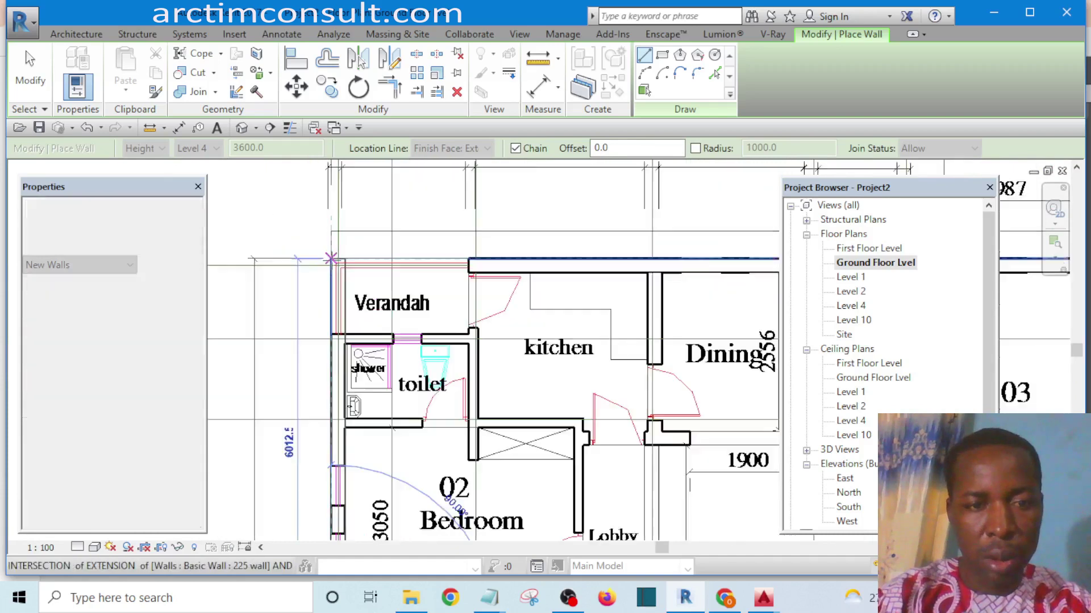
pyautogui.click(331, 258)
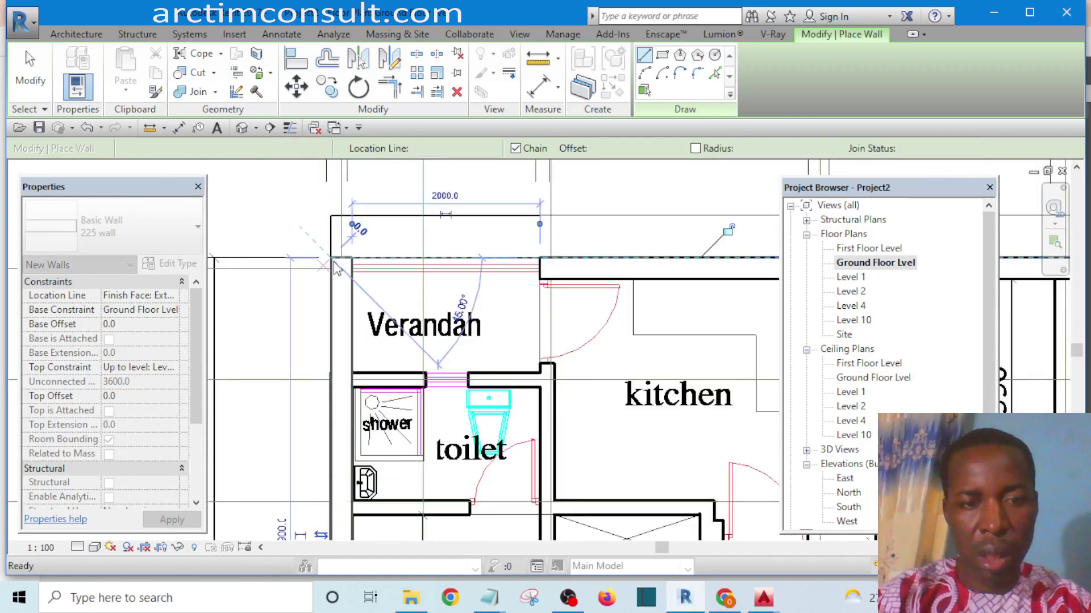
pyautogui.press('Escape')
pyautogui.press('Escape')
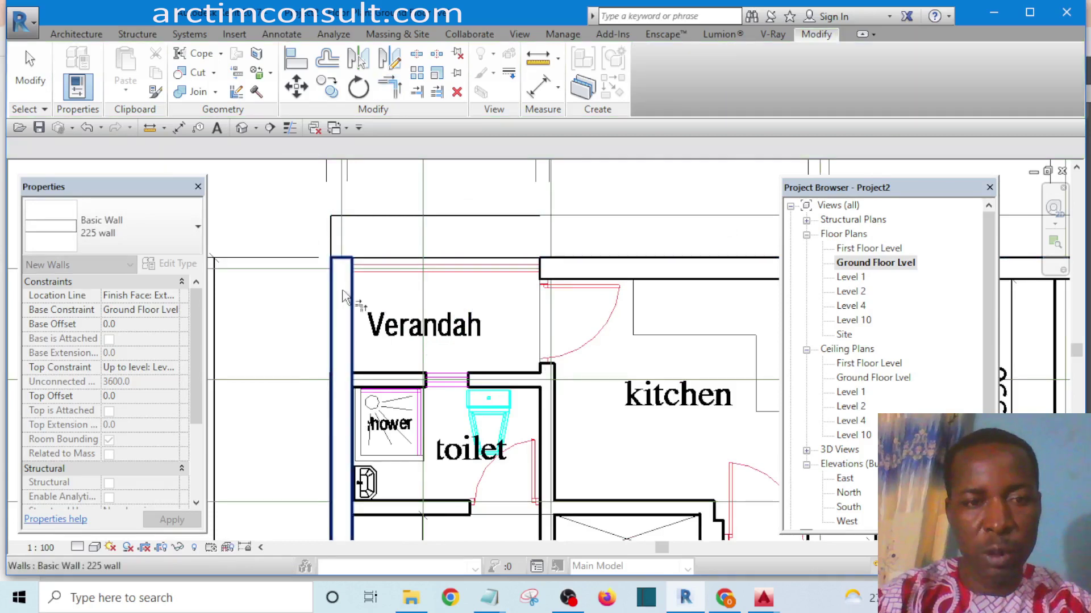
# Open the default 3D view and examine the modelled exterior walls over the imported plan from several sides
pyautogui.scroll(-5, 343, 296)
pyautogui.press('t')
pyautogui.press('r')
pyautogui.click(250, 129)
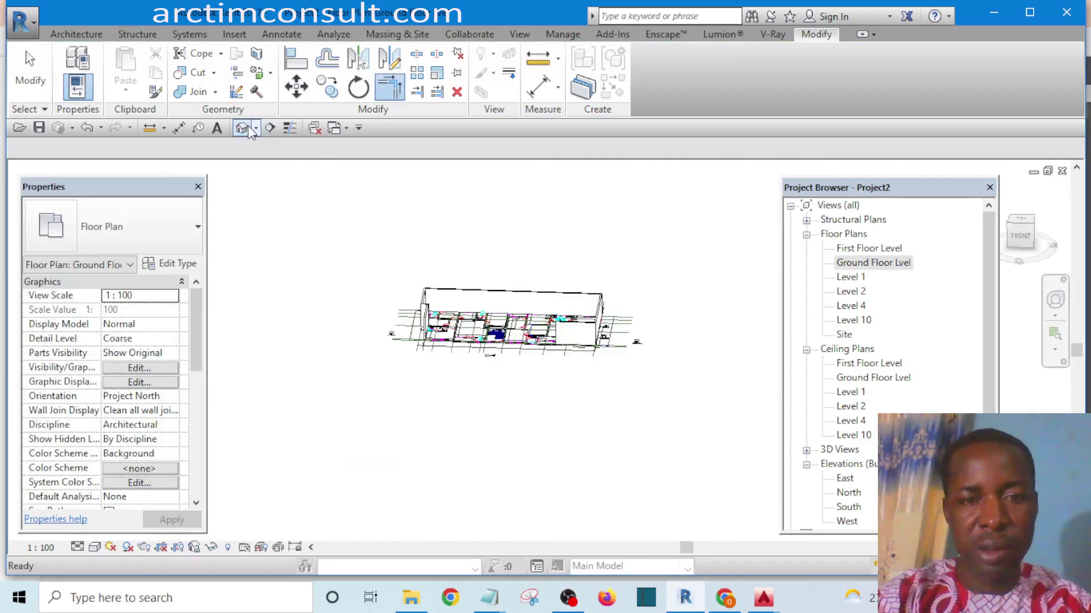
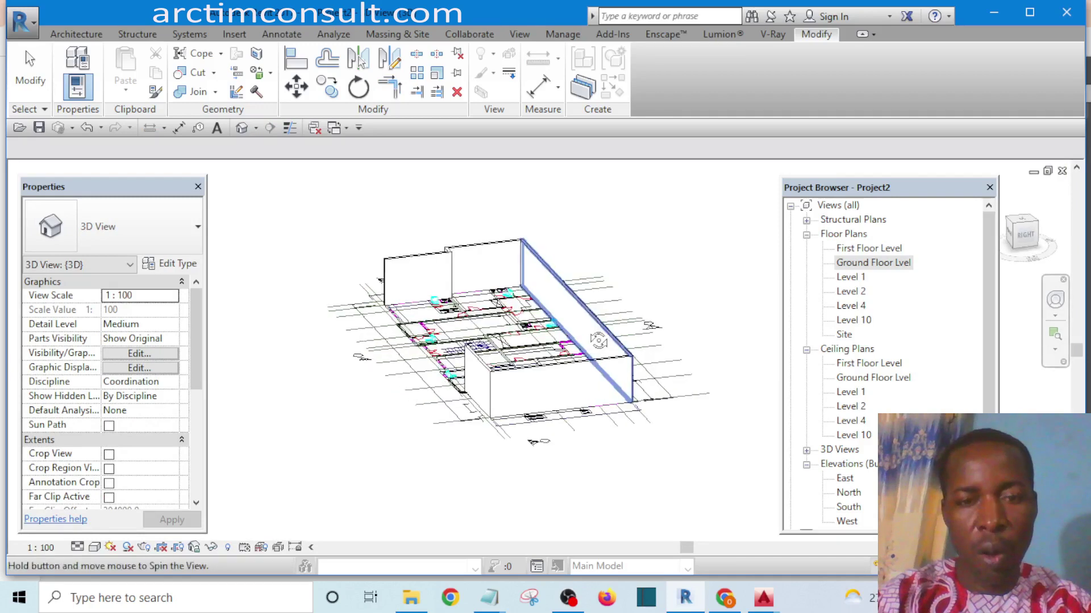
pyautogui.scroll(3, 418, 381)
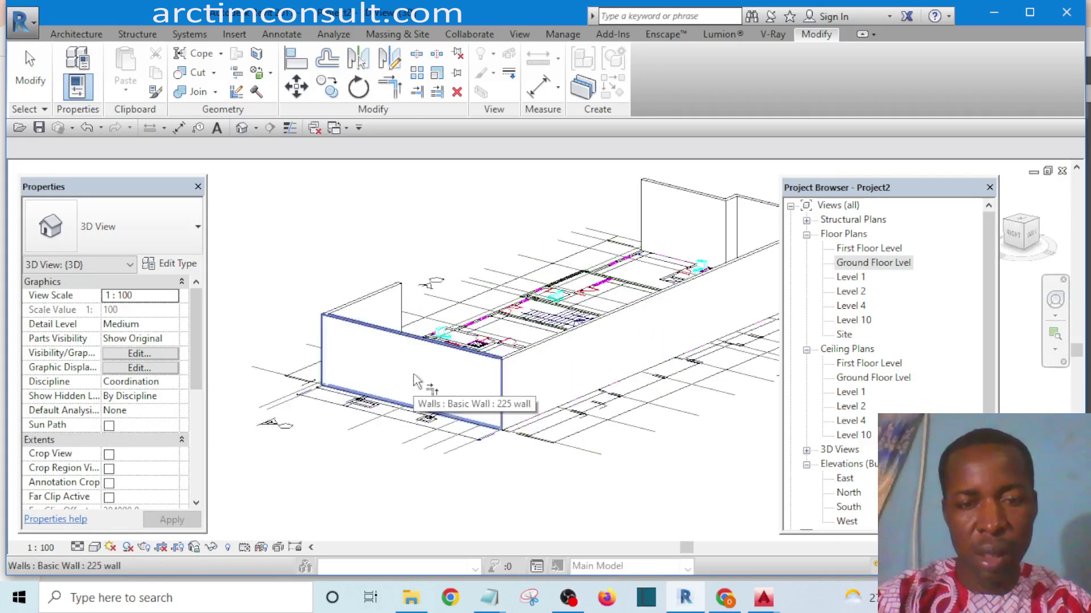
pyautogui.keyDown('shift'); pyautogui.moveTo(413, 379); pyautogui.dragTo(625, 283, button='middle'); pyautogui.keyUp('shift')
pyautogui.scroll(-3, 487, 261)
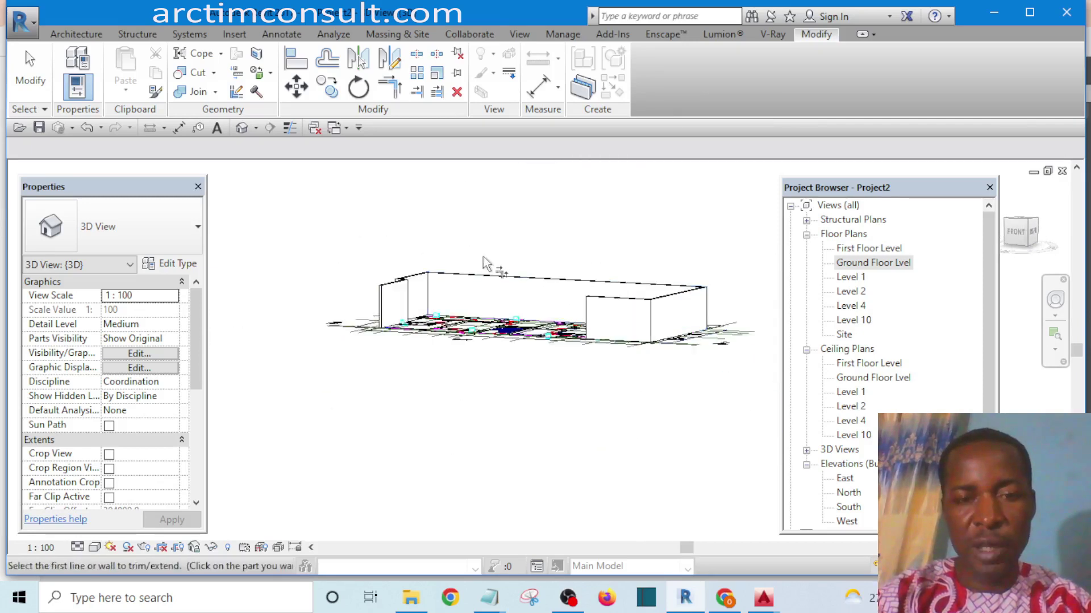
pyautogui.keyDown('shift'); pyautogui.moveTo(487, 261); pyautogui.dragTo(572, 392, button='middle'); pyautogui.keyUp('shift')
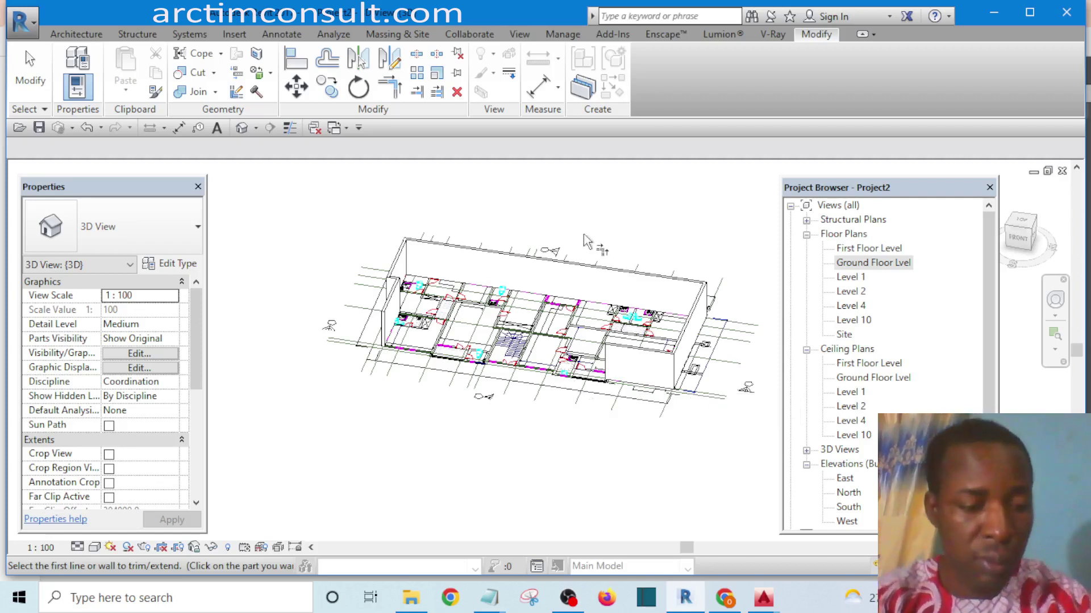
pyautogui.keyDown('shift'); pyautogui.moveTo(559, 306); pyautogui.dragTo(633, 426, button='middle'); pyautogui.keyUp('shift')
pyautogui.rightClick(600, 216)
pyautogui.click(631, 221)
pyautogui.scroll(5, 636, 398)
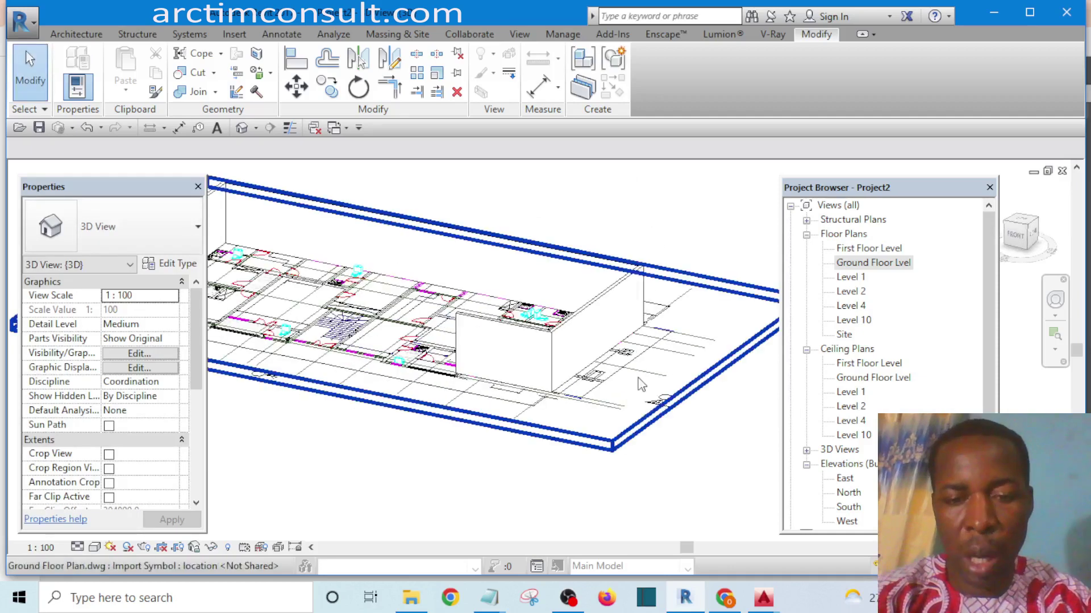
# Switch to the ASSABA 04.dwg drawing in AutoCAD and bring its First Floor Plan into view
pyautogui.click(762, 600)
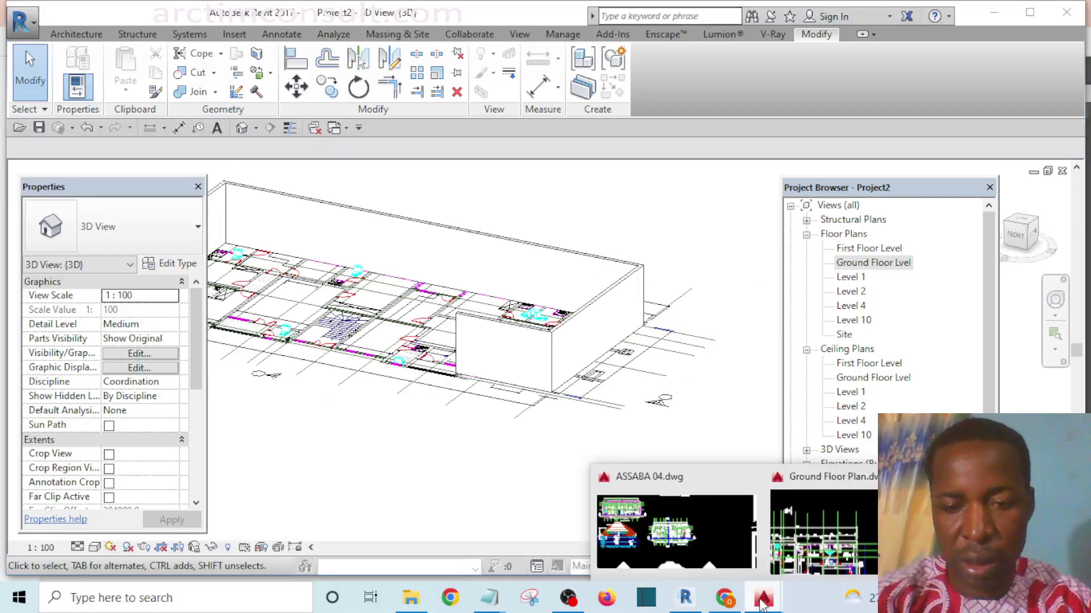
pyautogui.click(824, 550)
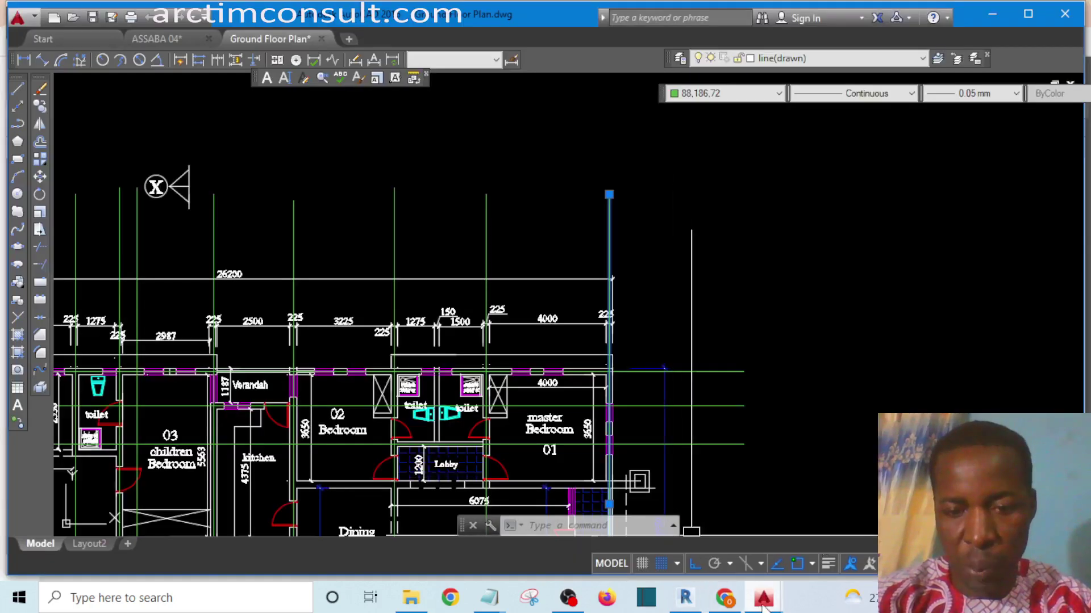
pyautogui.moveTo(764, 605)
pyautogui.click(670, 511)
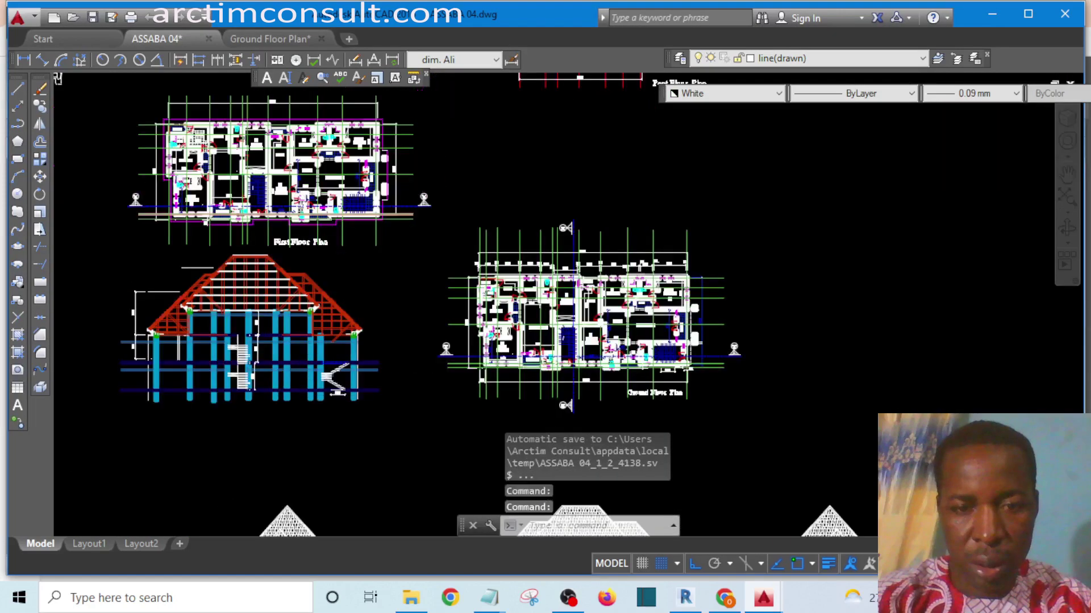
pyautogui.moveTo(609, 351); pyautogui.dragTo(717, 372, button='middle')
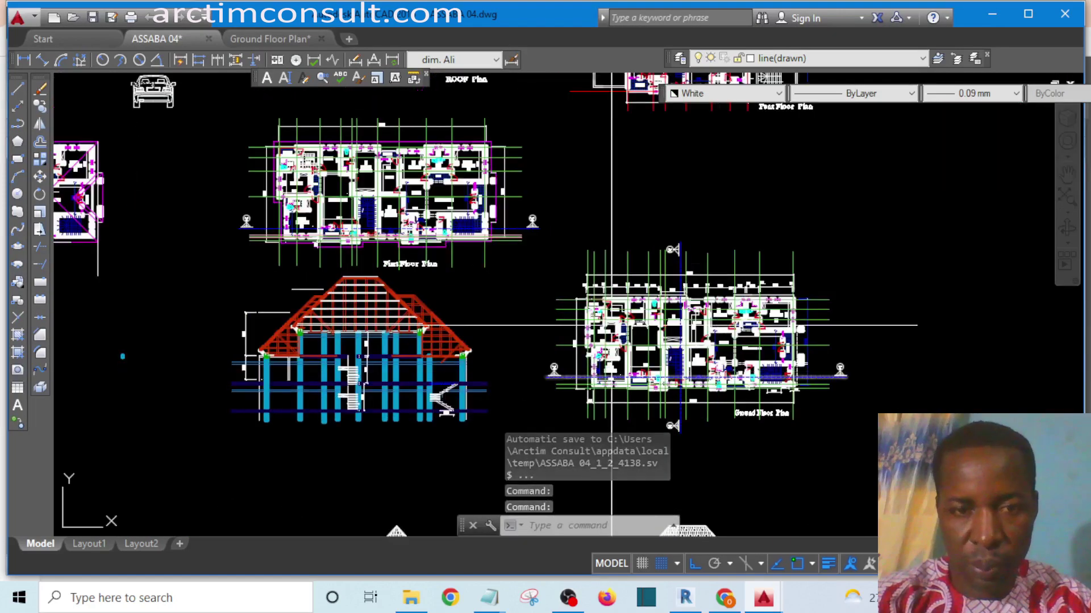
pyautogui.scroll(5, 438, 236)
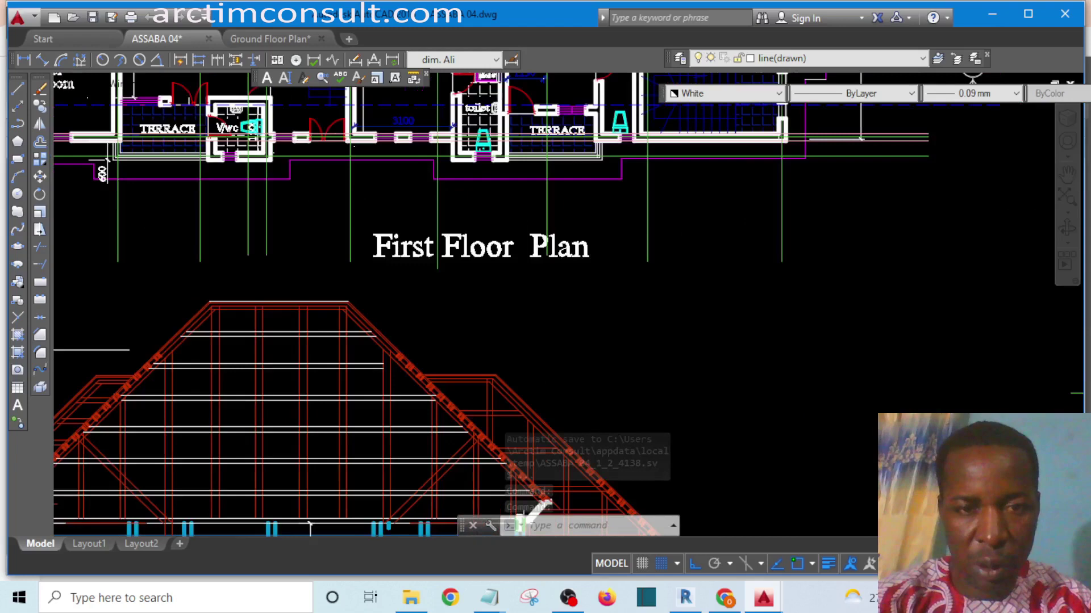
pyautogui.scroll(-4, 488, 346)
pyautogui.moveTo(488, 346); pyautogui.dragTo(490, 354, button='middle')
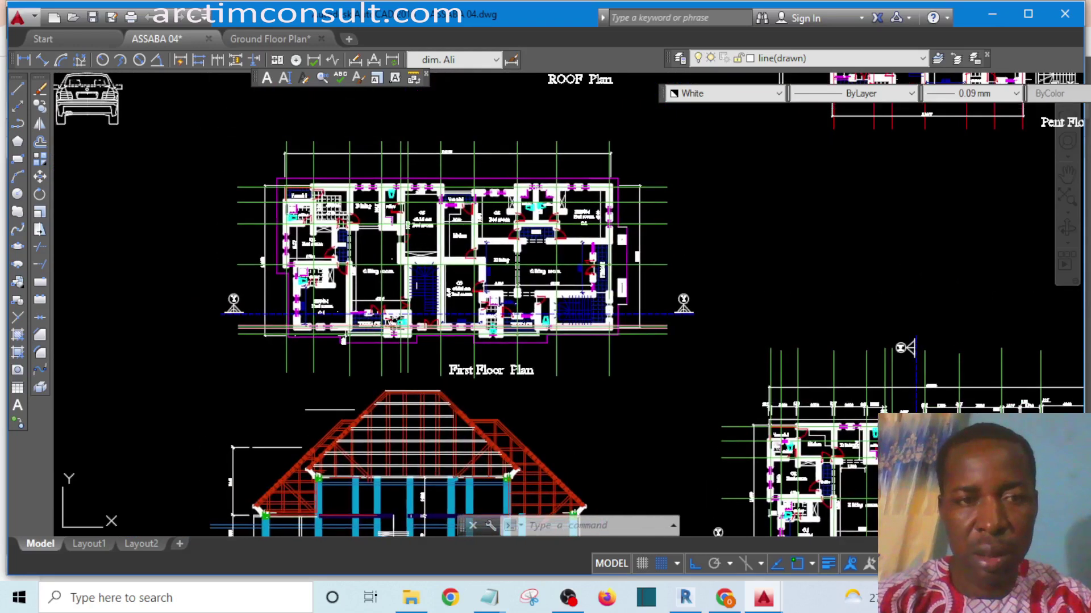
# Select the entire First Floor Plan with its grid lines and title, and start a Write Block of it with Millimeters as insert units
pyautogui.click(204, 129)
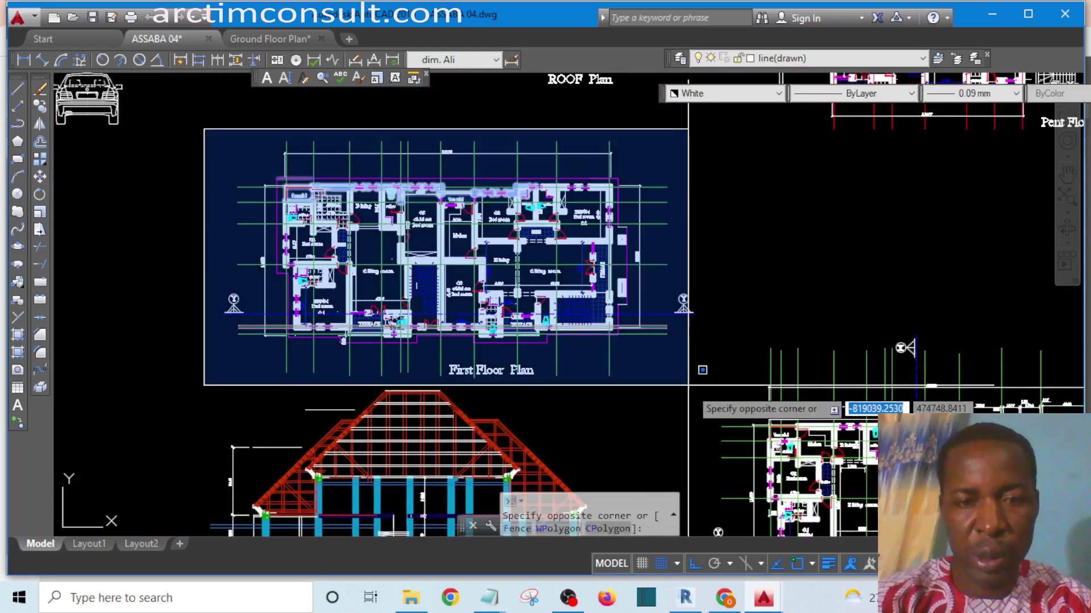
pyautogui.click(688, 386)
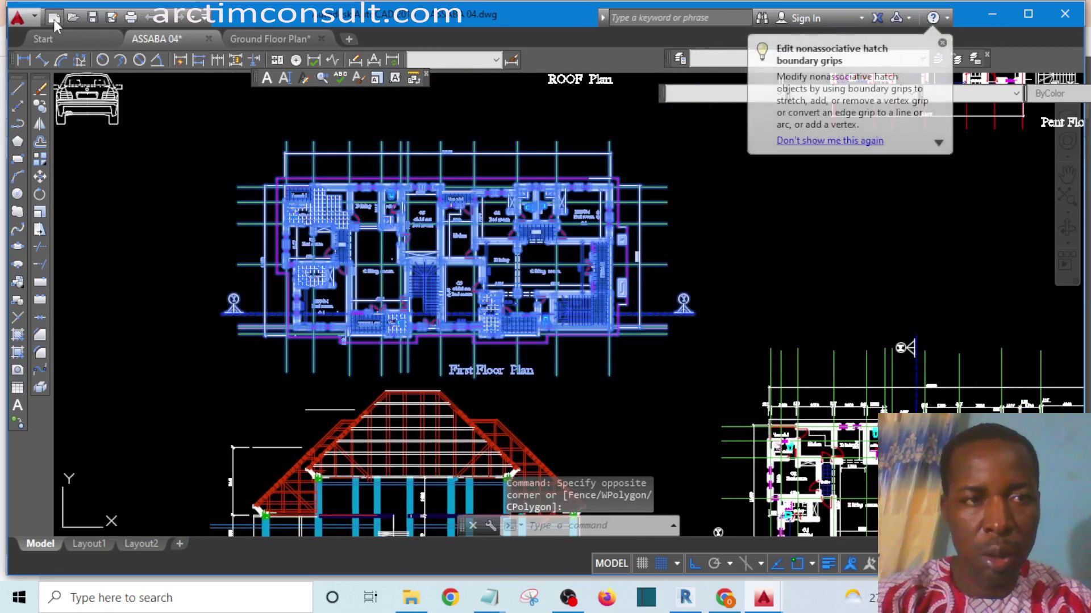
pyautogui.write('w')
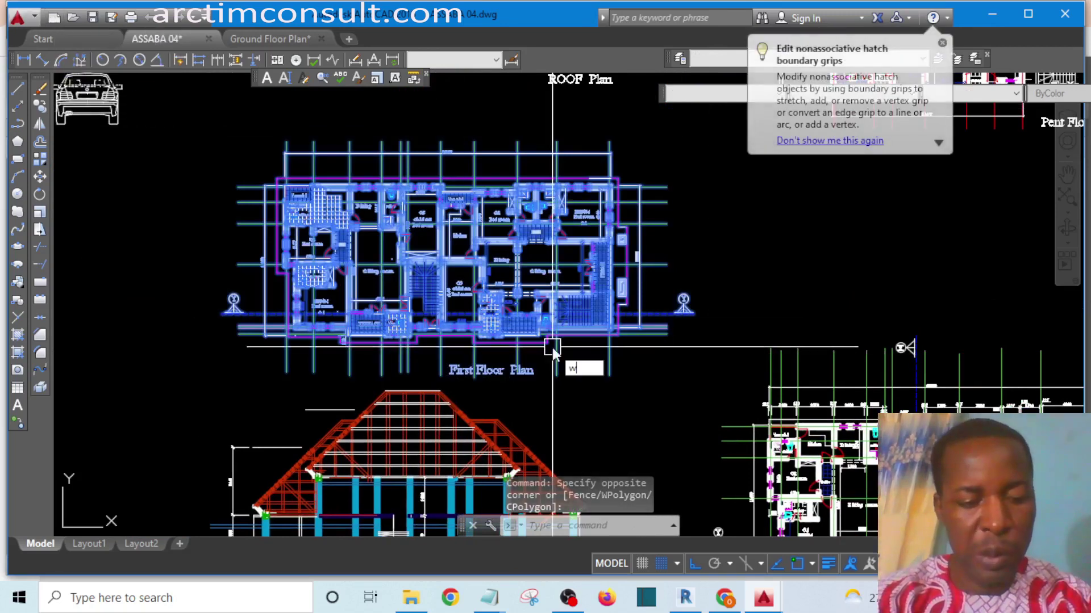
pyautogui.write('b')
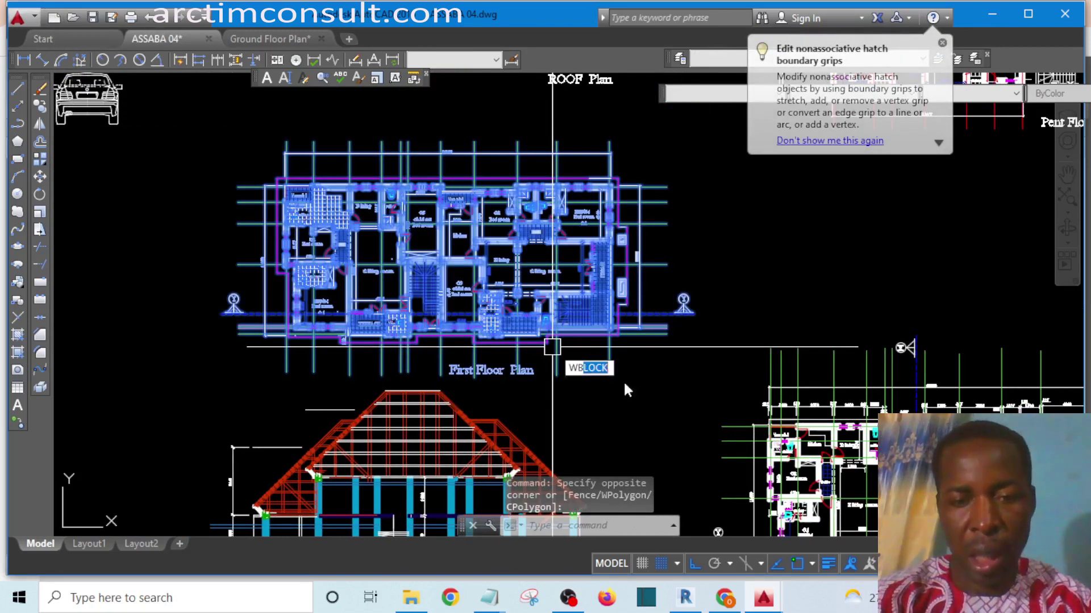
pyautogui.press('Return')
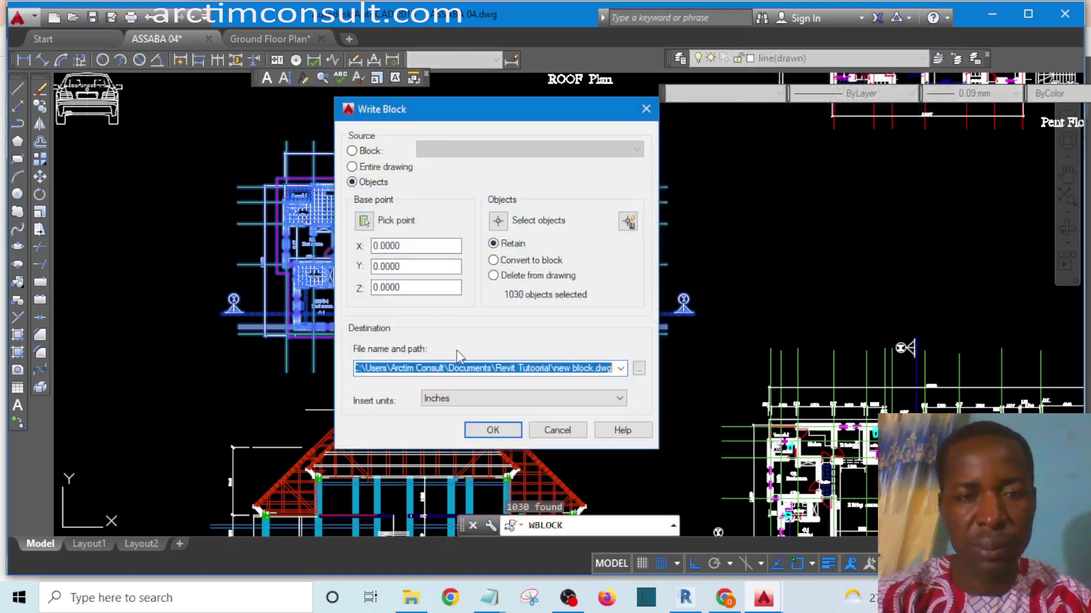
pyautogui.click(555, 398)
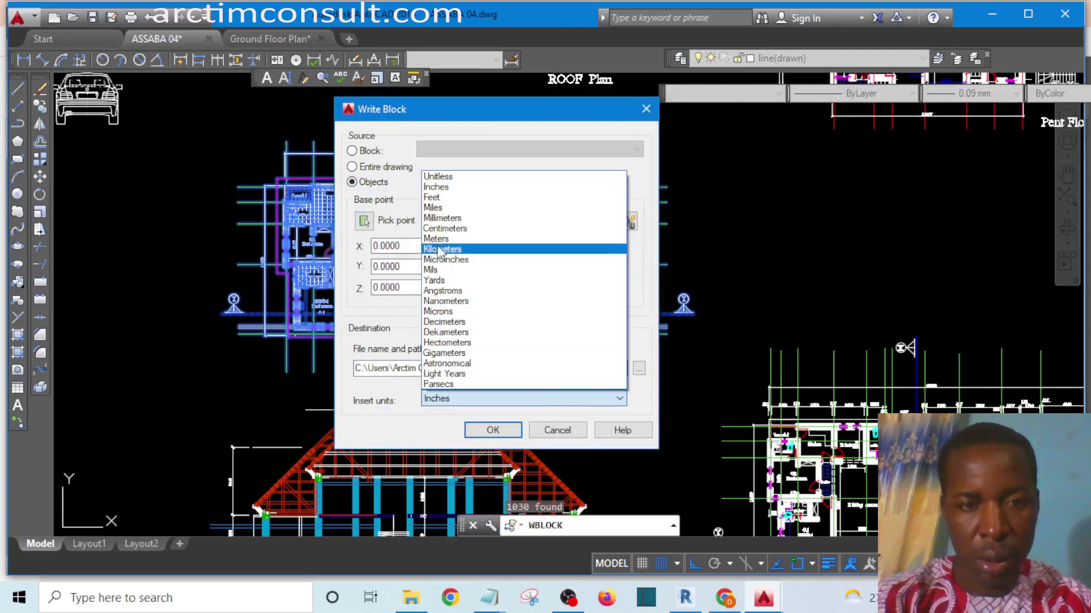
pyautogui.click(454, 218)
# Name the block's destination file "First Floor .dwg" in the Revit Tutoorial folder and write the block
pyautogui.click(643, 369)
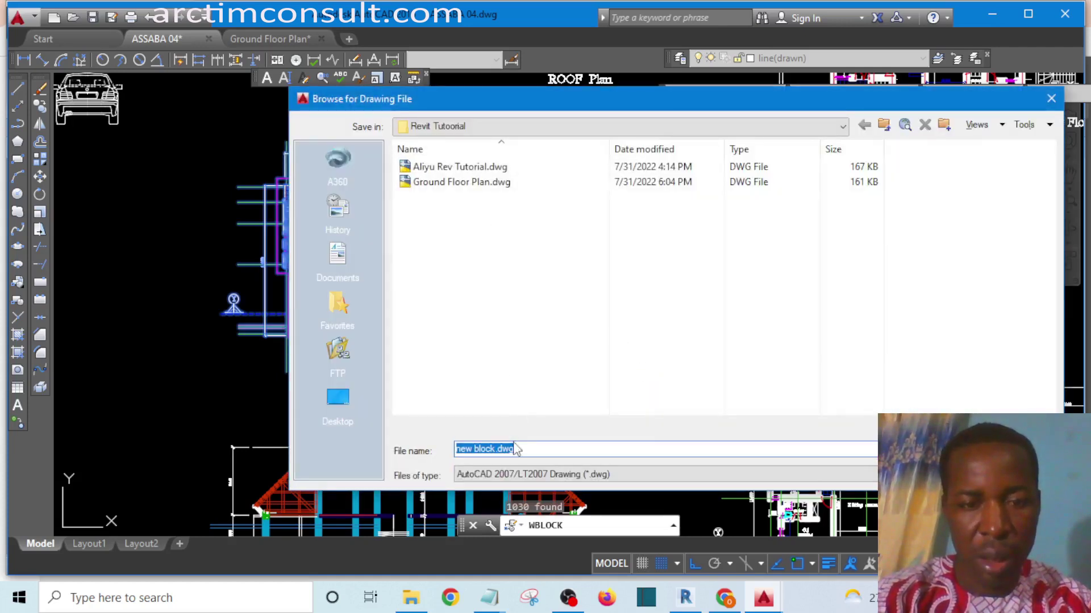
pyautogui.moveTo(494, 452); pyautogui.dragTo(424, 436)
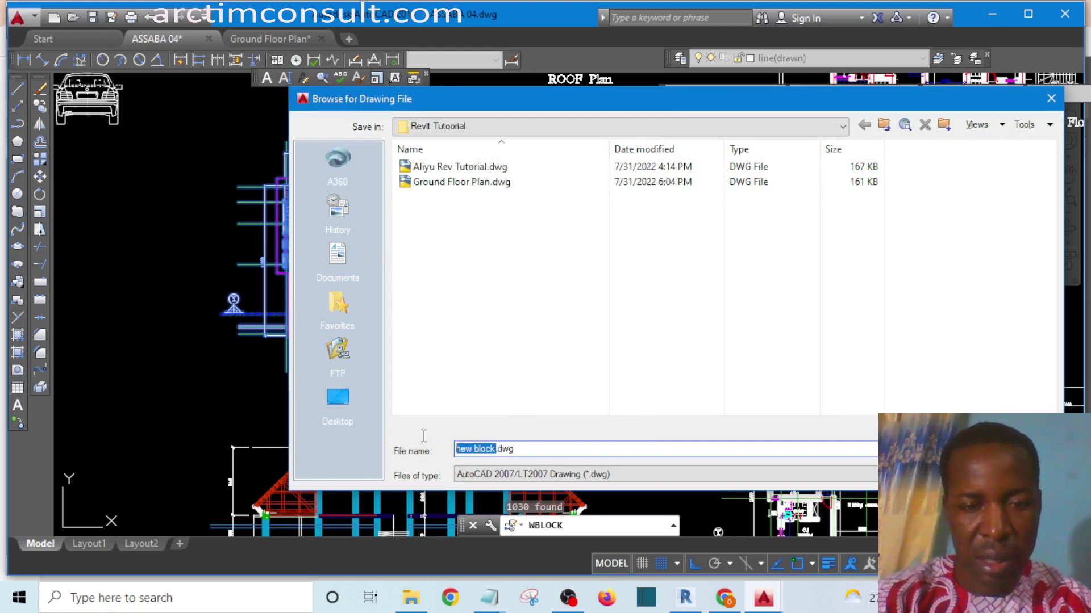
pyautogui.write('F')
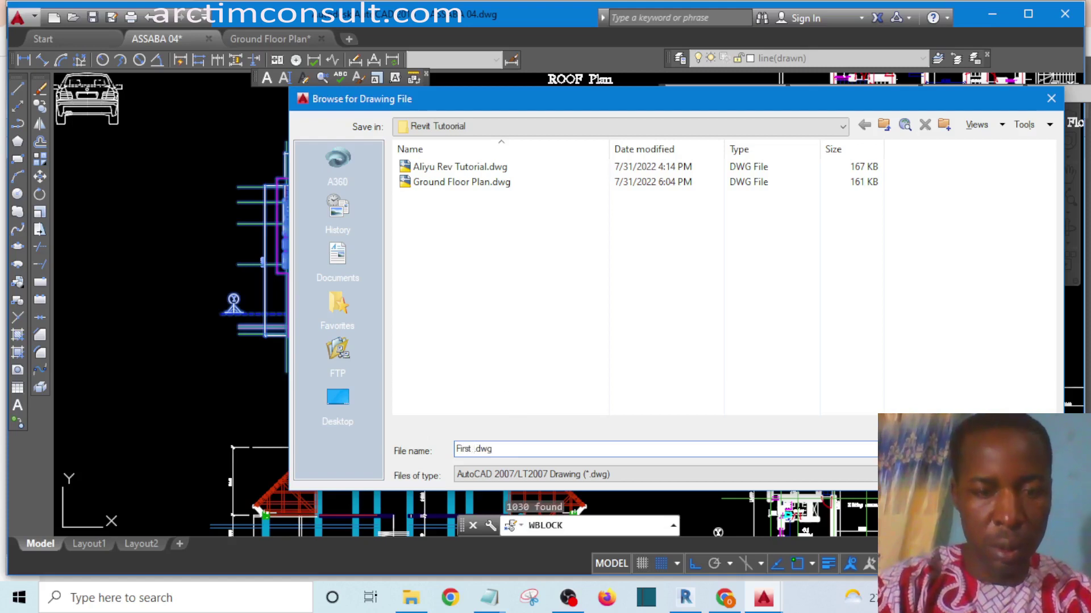
pyautogui.write('irst Floor')
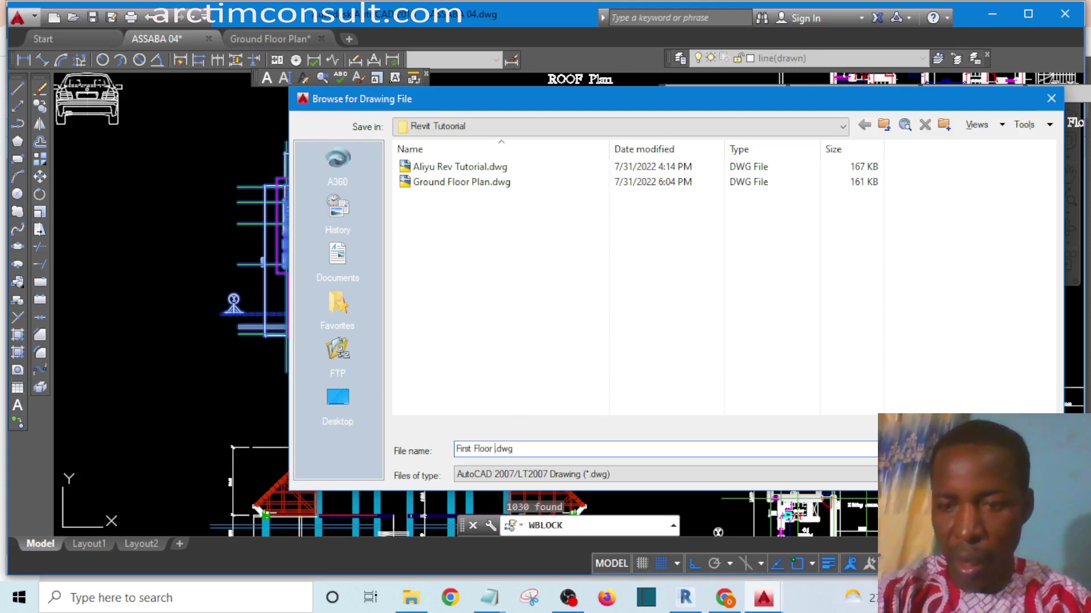
pyautogui.press('Return')
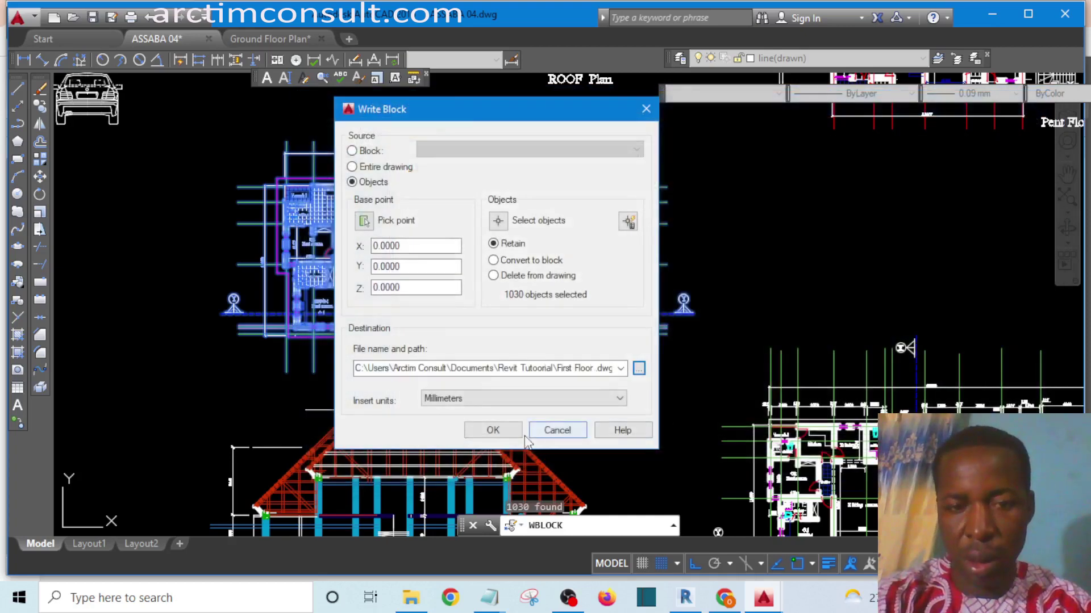
pyautogui.click(492, 430)
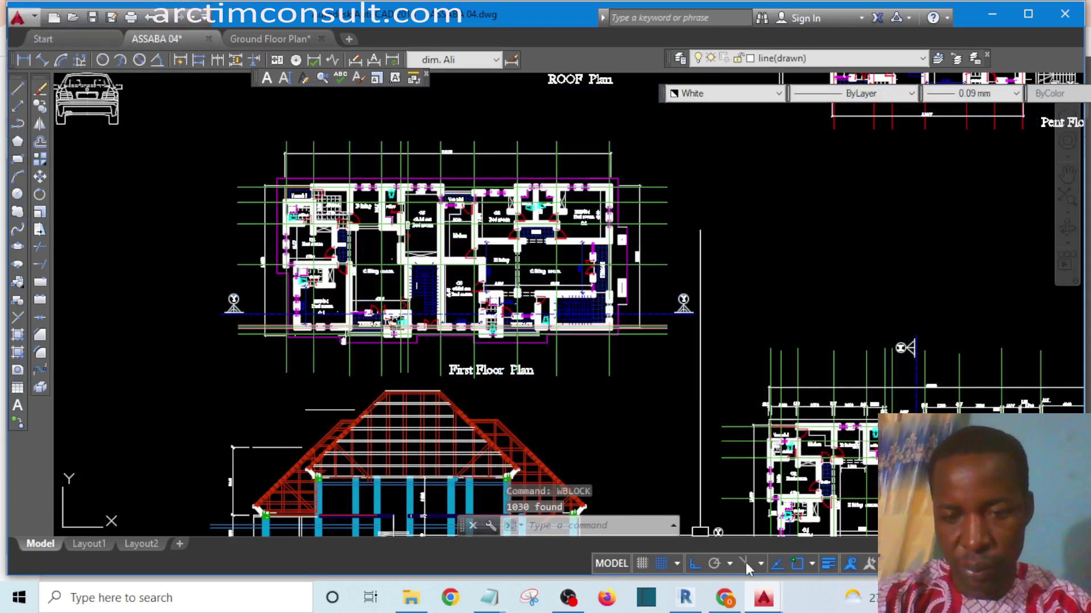
# Switch to the Revit project and open the First Floor Level floor plan view
pyautogui.click(697, 605)
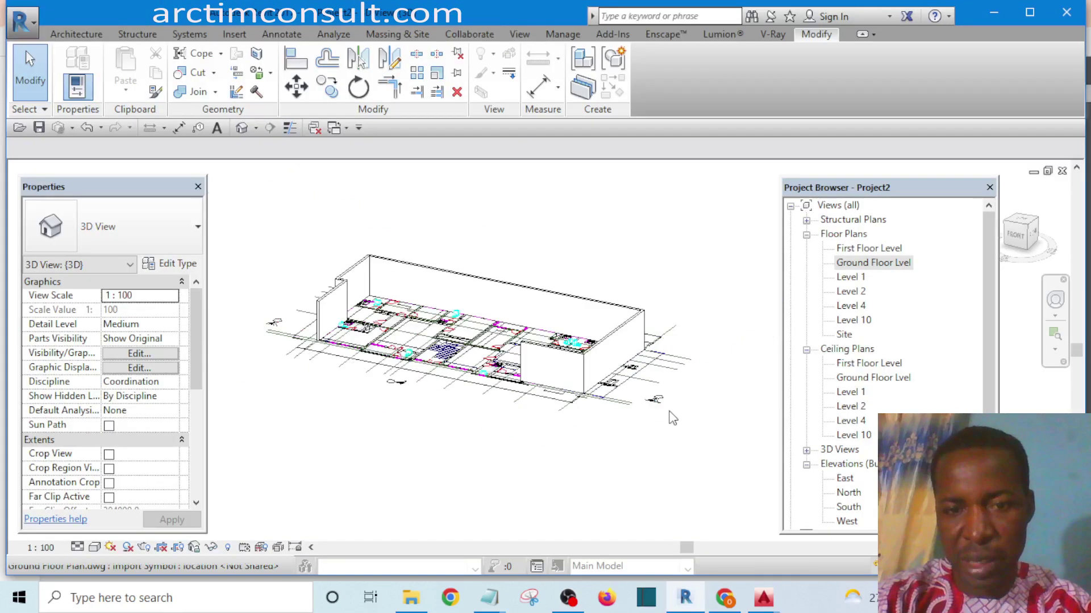
pyautogui.click(867, 250)
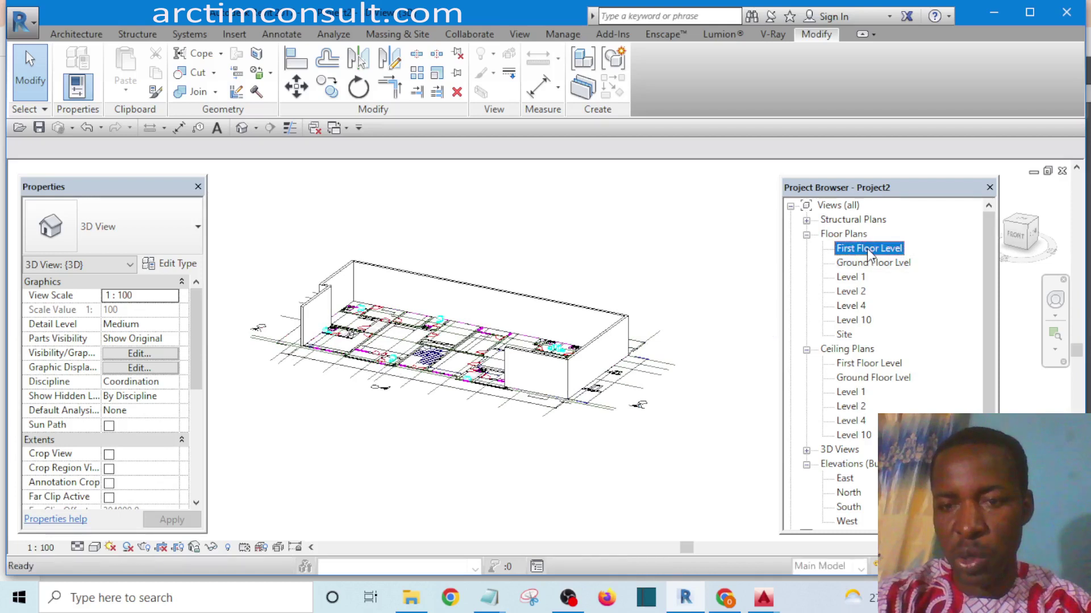
pyautogui.doubleClick(867, 248)
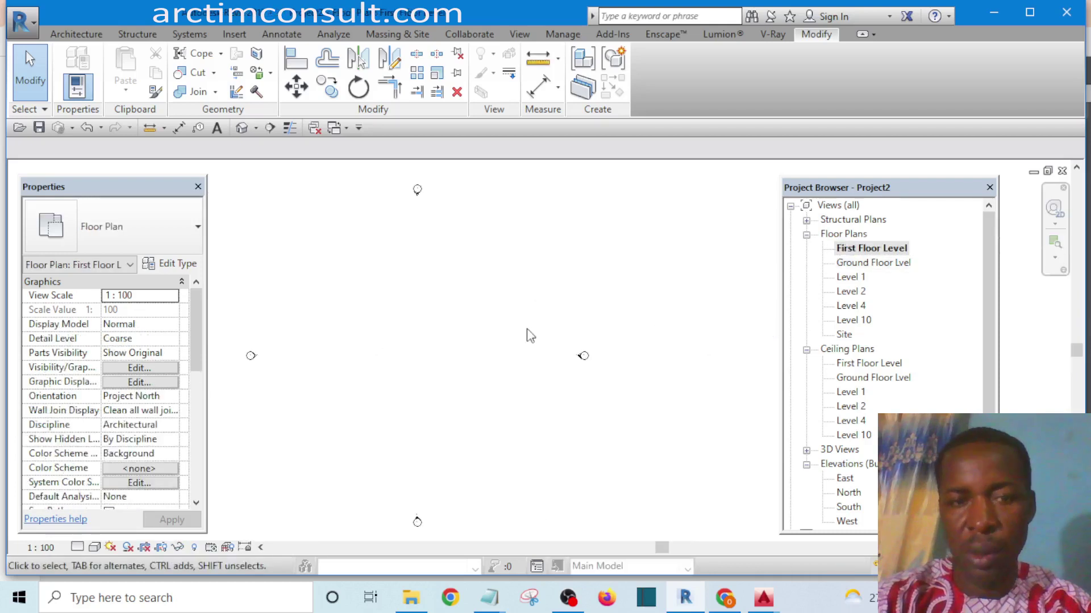
# Import "First Floor .dwg" in millimeters with Manual - Center positioning at First Floor Level, placing it between the four elevation markers
pyautogui.click(62, 35)
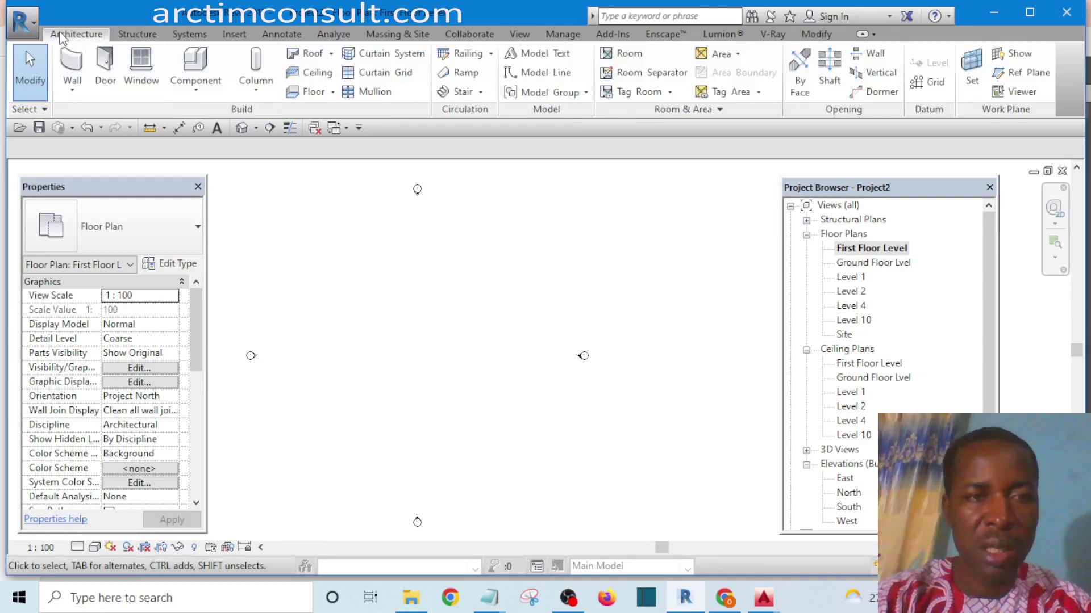
pyautogui.click(230, 35)
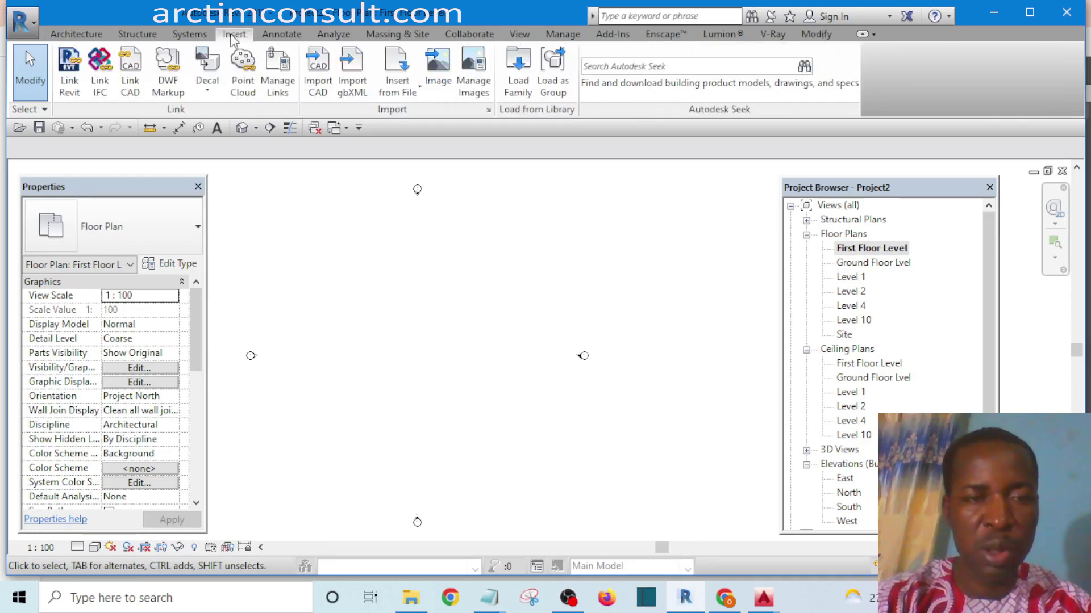
pyautogui.click(320, 84)
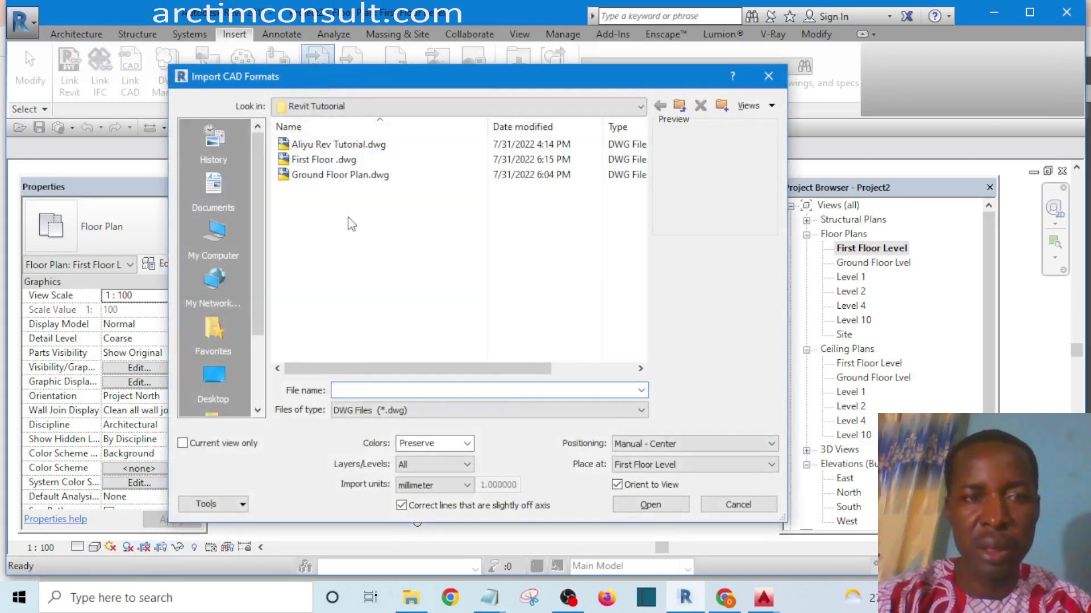
pyautogui.click(324, 160)
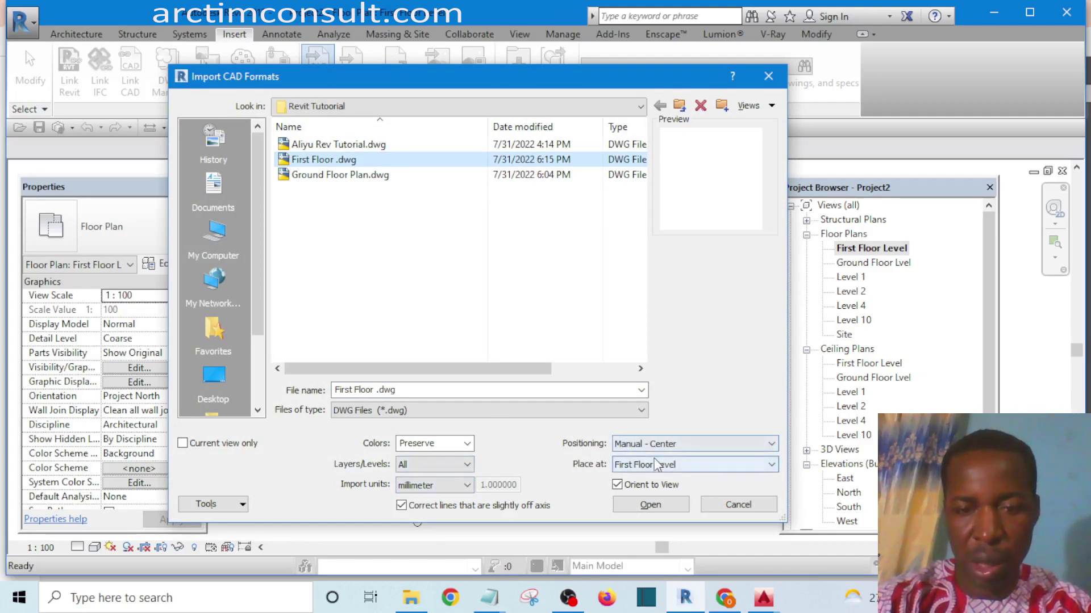
pyautogui.click(654, 505)
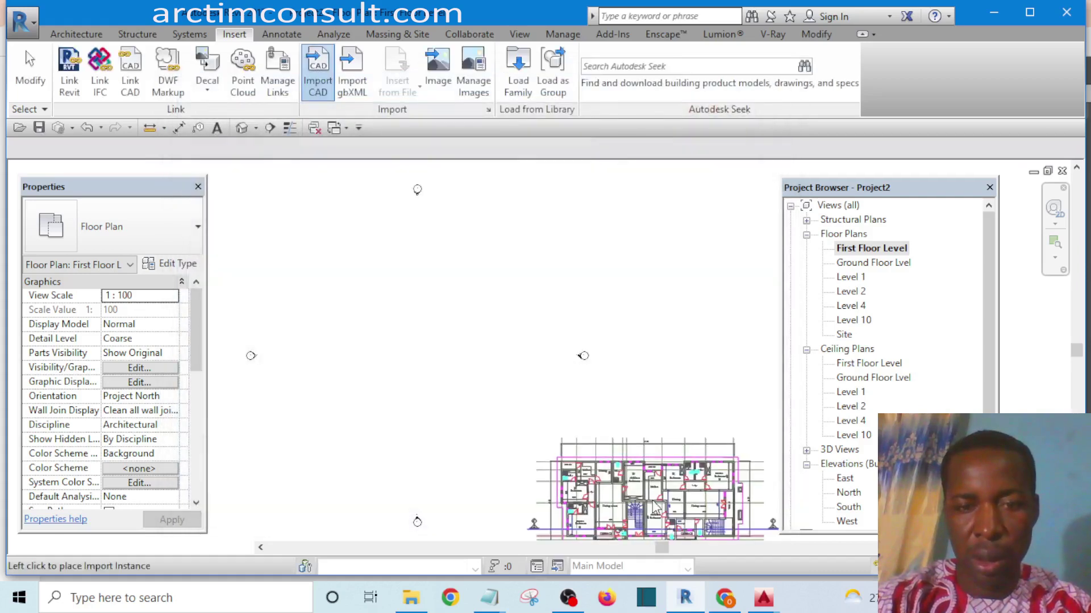
pyautogui.click(398, 342)
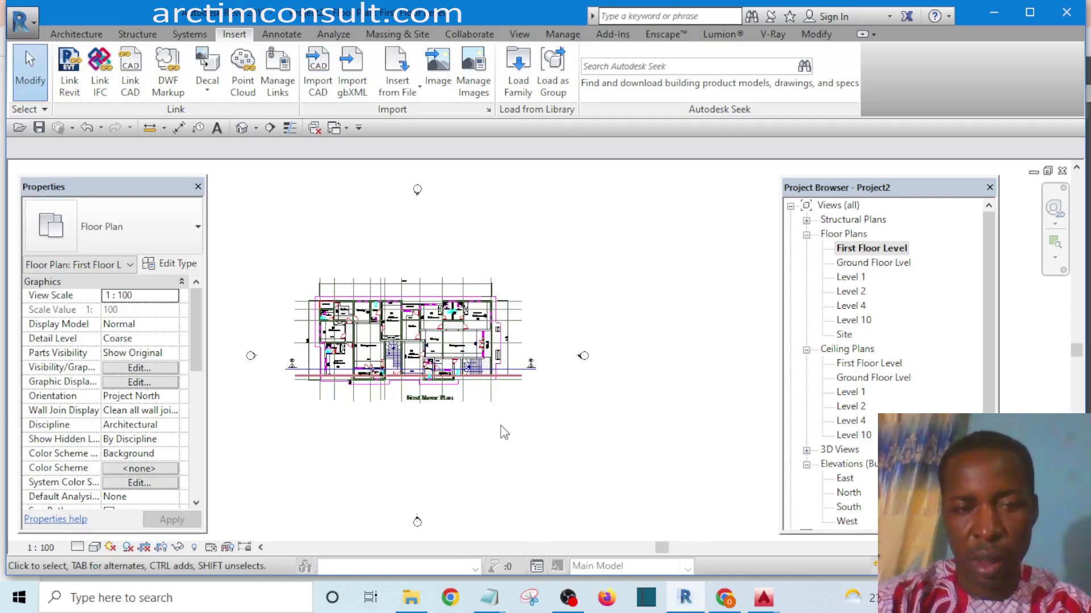
# Examine the imported First Floor Plan and its position relative to the elevation markers
pyautogui.click(382, 348)
pyautogui.scroll(3, 380, 341)
pyautogui.scroll(-6, 480, 391)
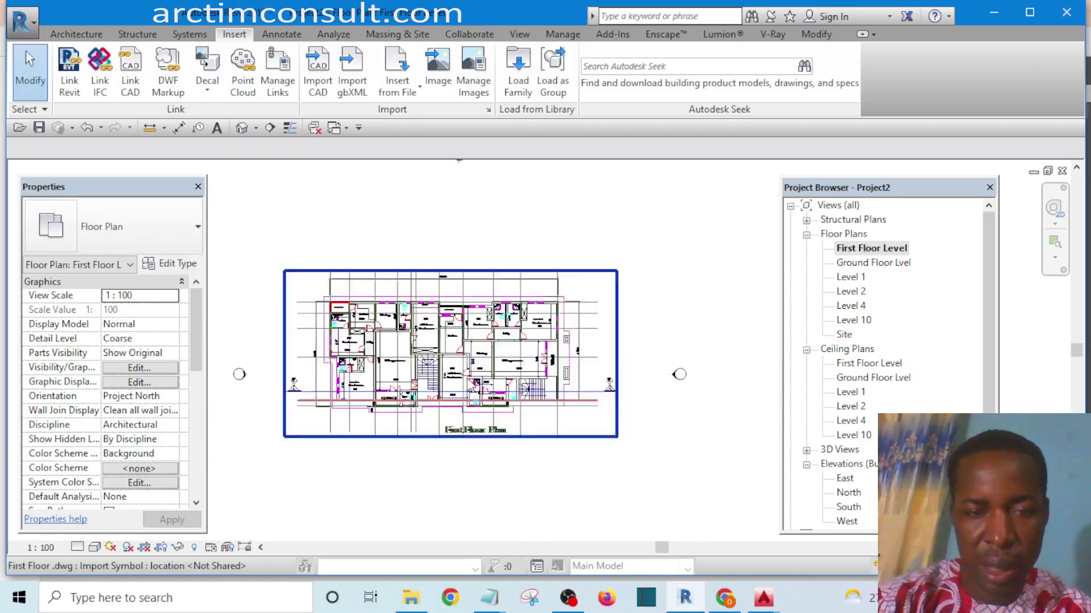
pyautogui.scroll(6, 480, 391)
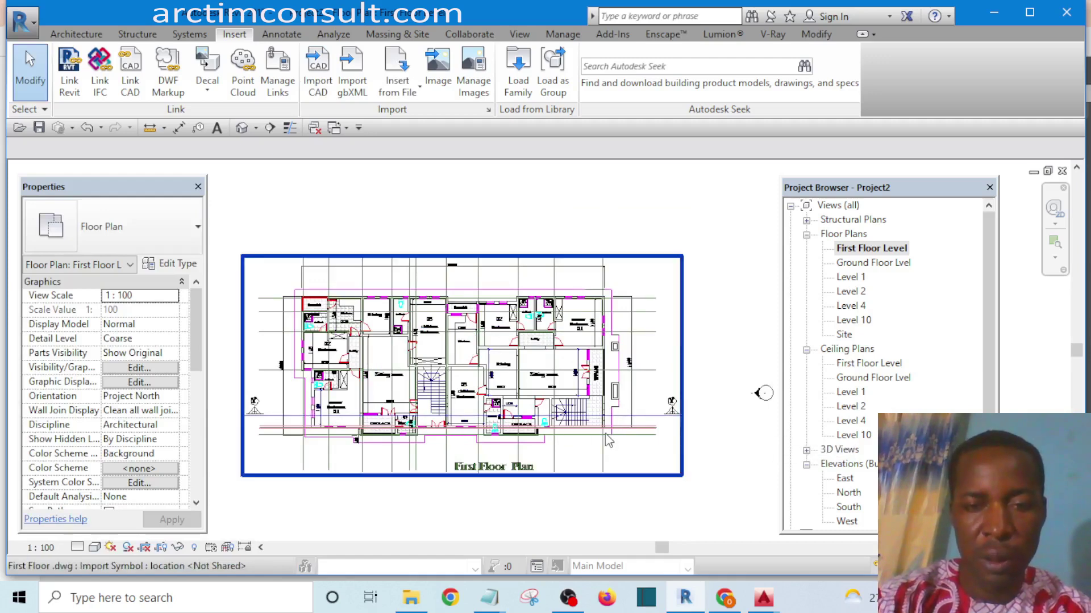
pyautogui.scroll(-3, 608, 441)
pyautogui.scroll(2, 609, 448)
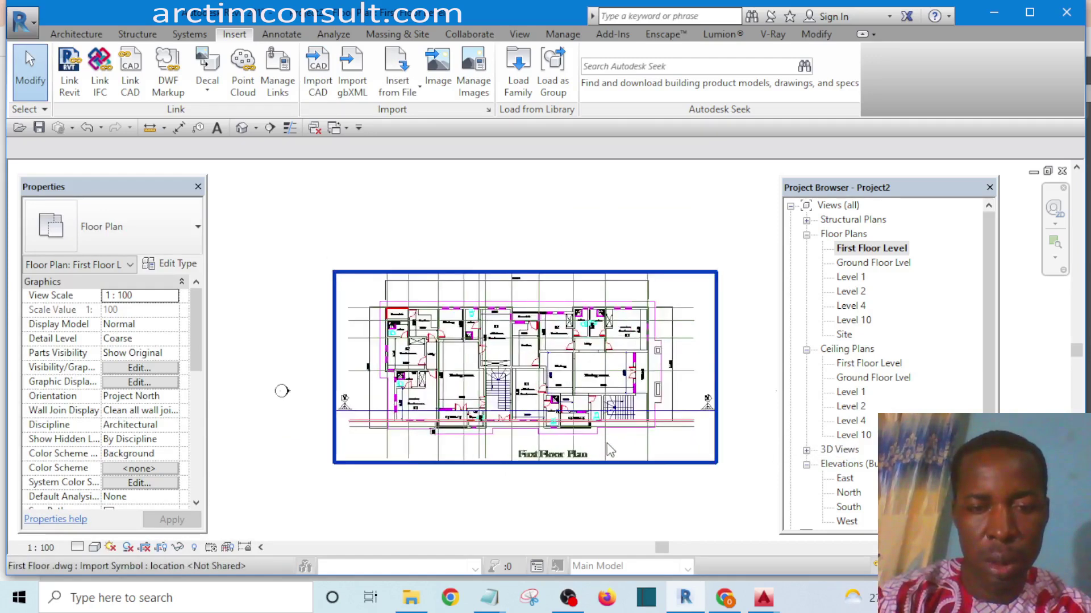
pyautogui.scroll(2, 609, 450)
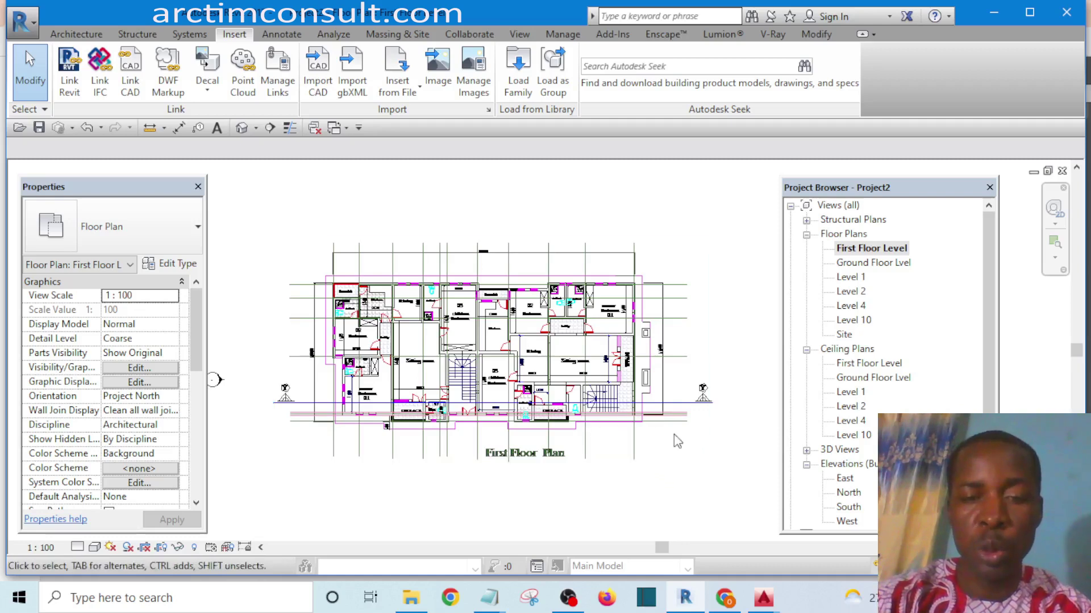
pyautogui.scroll(-3, 657, 450)
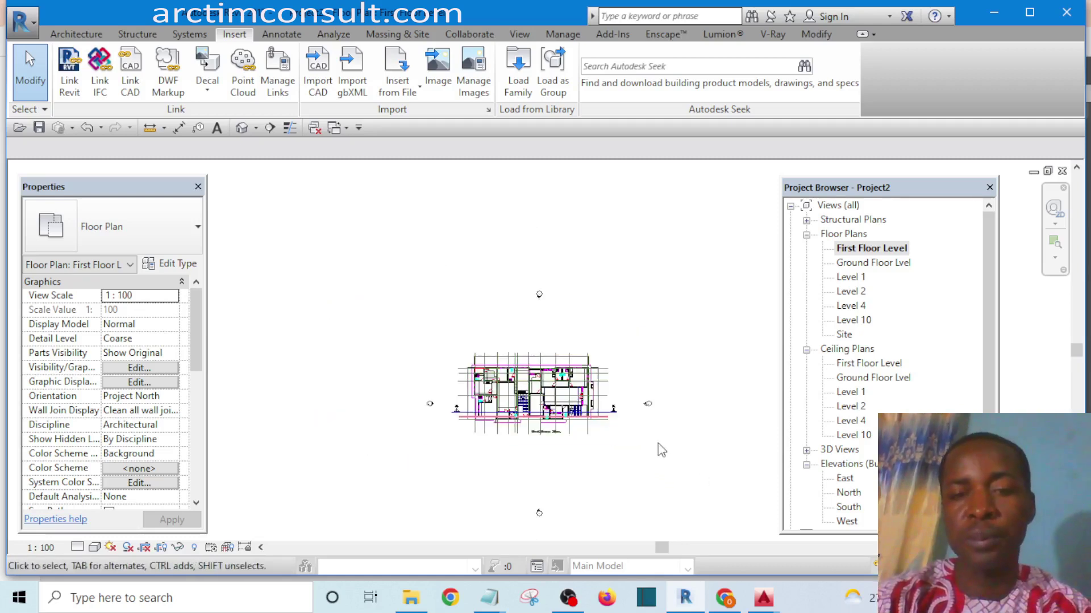
pyautogui.scroll(1, 643, 401)
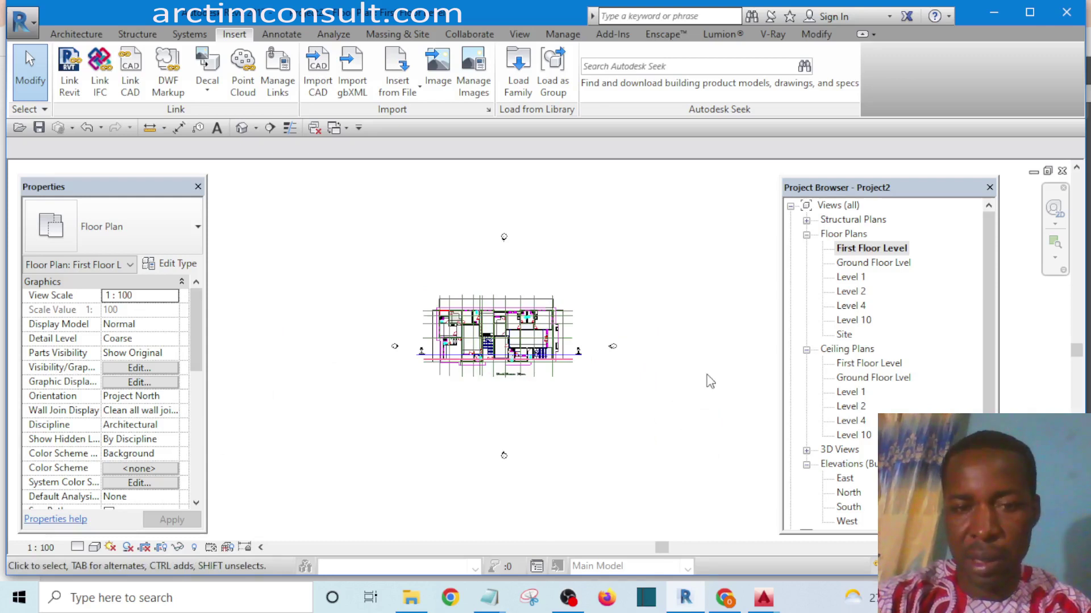
# Open the Ground Floor Lvel floor plan view and look over the imported Ground Floor Plan around the central staircase
pyautogui.doubleClick(877, 263)
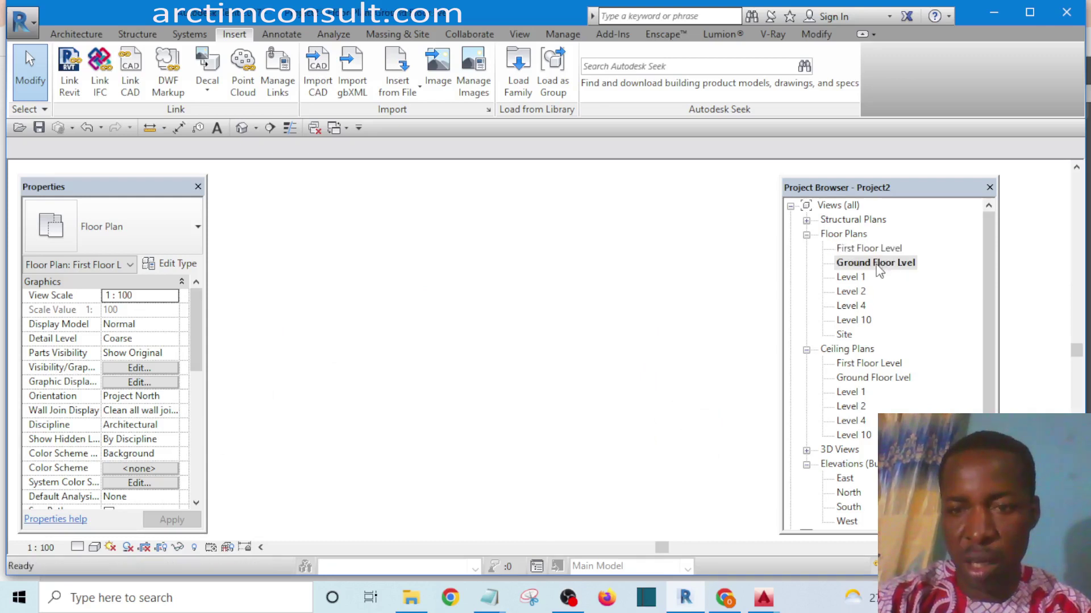
pyautogui.scroll(-6, 542, 448)
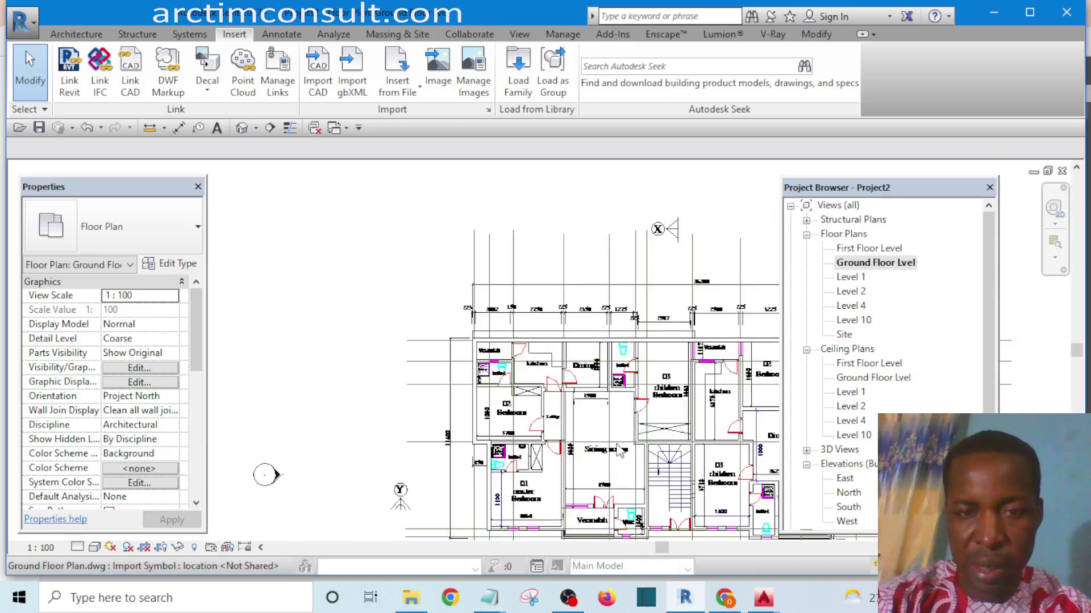
pyautogui.scroll(6, 454, 431)
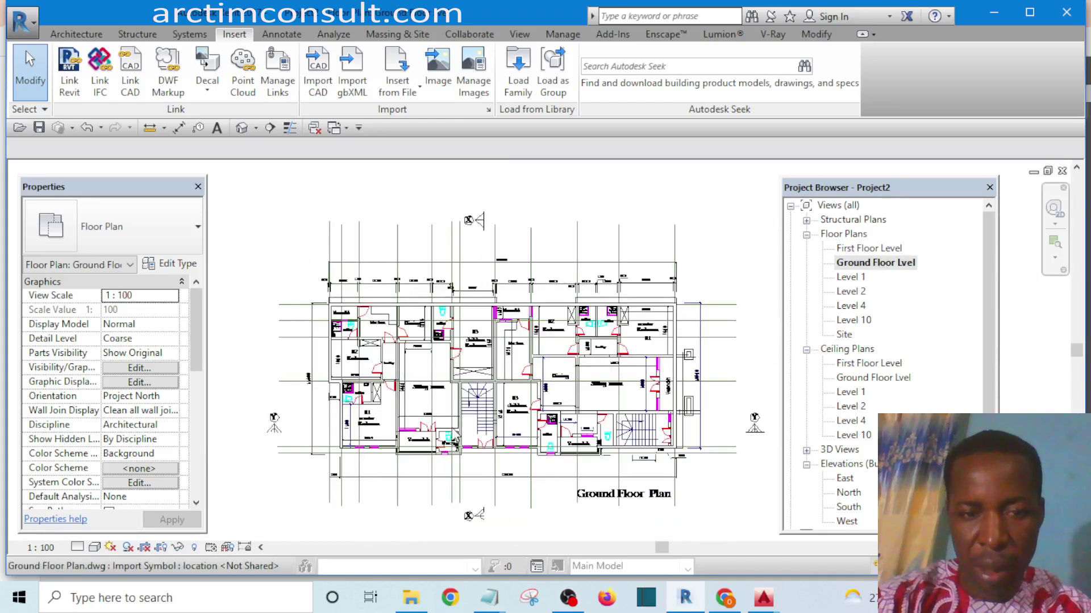
pyautogui.scroll(-4, 495, 454)
pyautogui.scroll(-2, 494, 454)
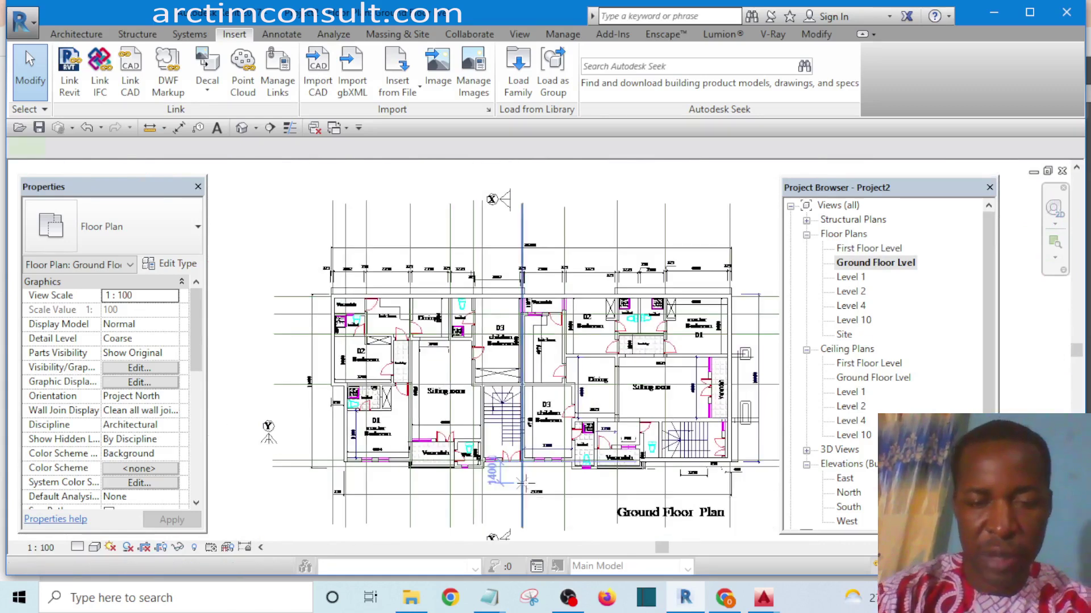
# Draw a vertical reference plane from the outer corner of the V/WC along the staircase's wall face to above the ground floor plan
pyautogui.press('r')
pyautogui.press('p')
pyautogui.scroll(4, 475, 496)
pyautogui.scroll(4, 475, 496)
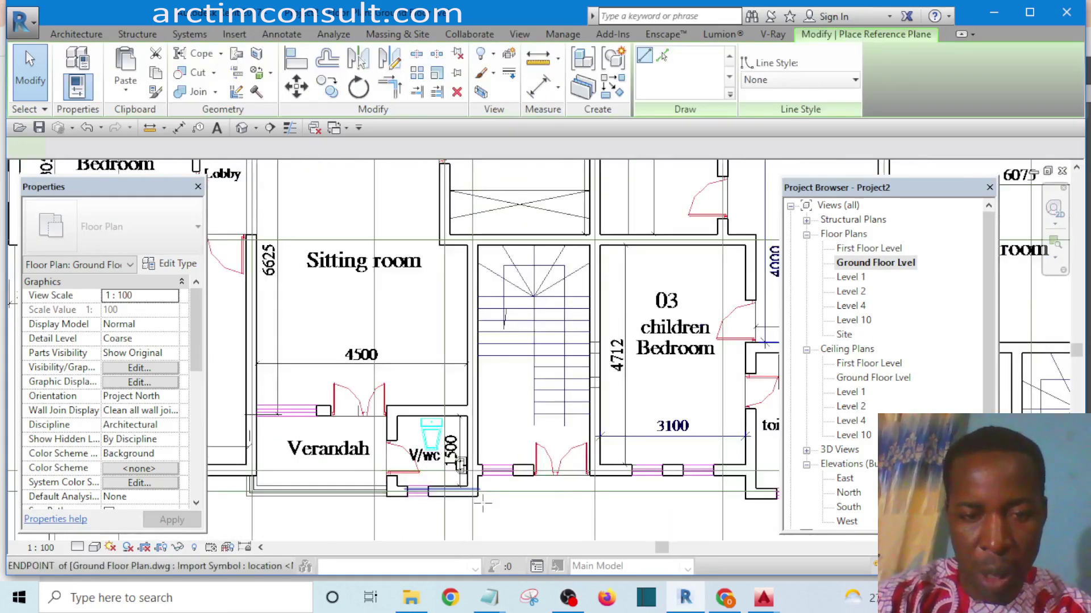
pyautogui.click(478, 496)
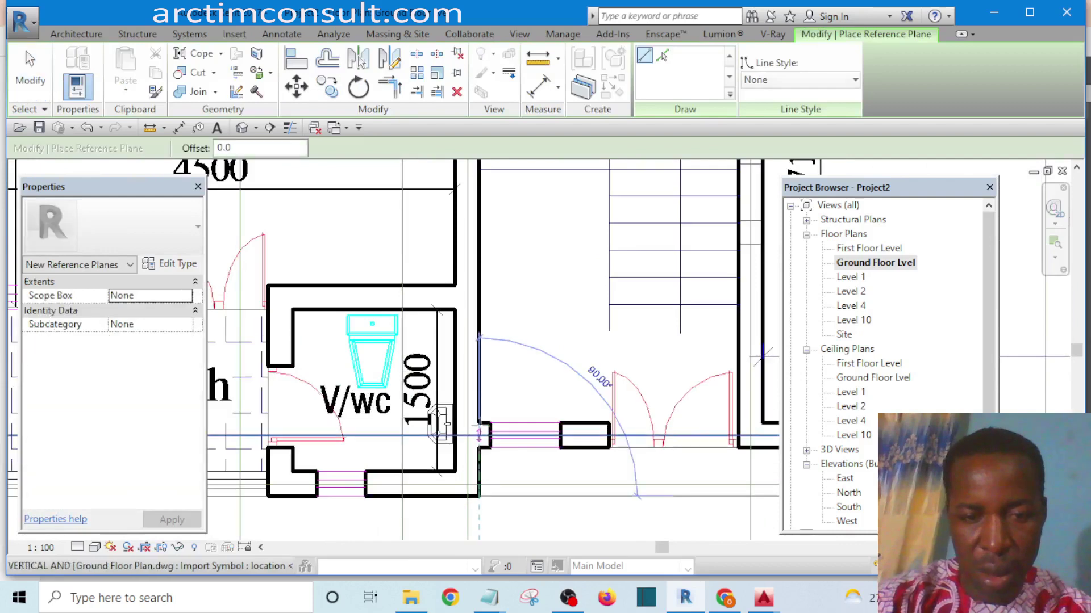
pyautogui.press('z')
pyautogui.press('f')
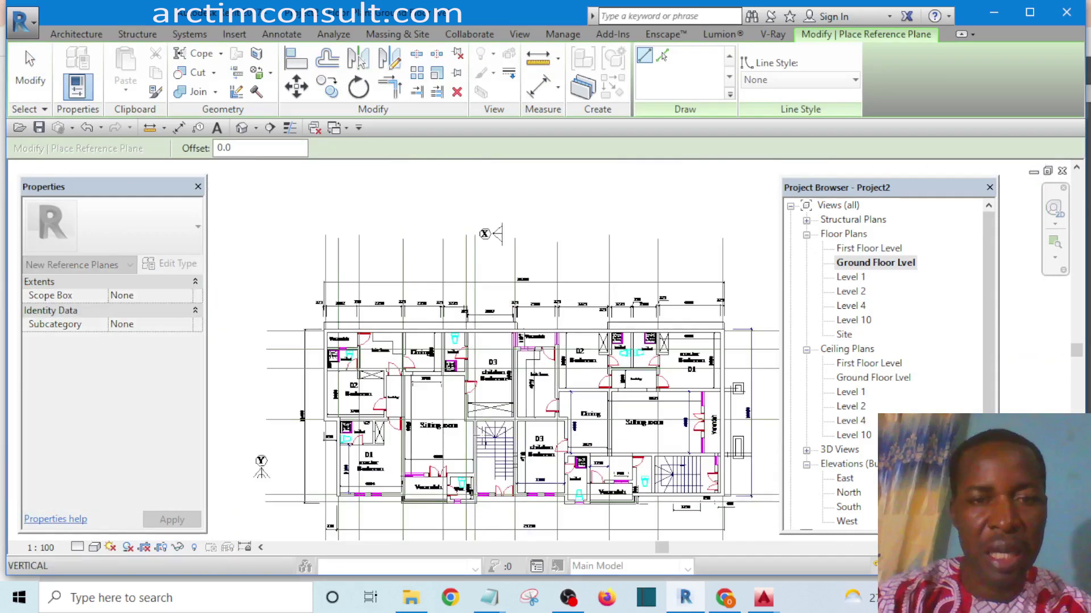
pyautogui.click(479, 230)
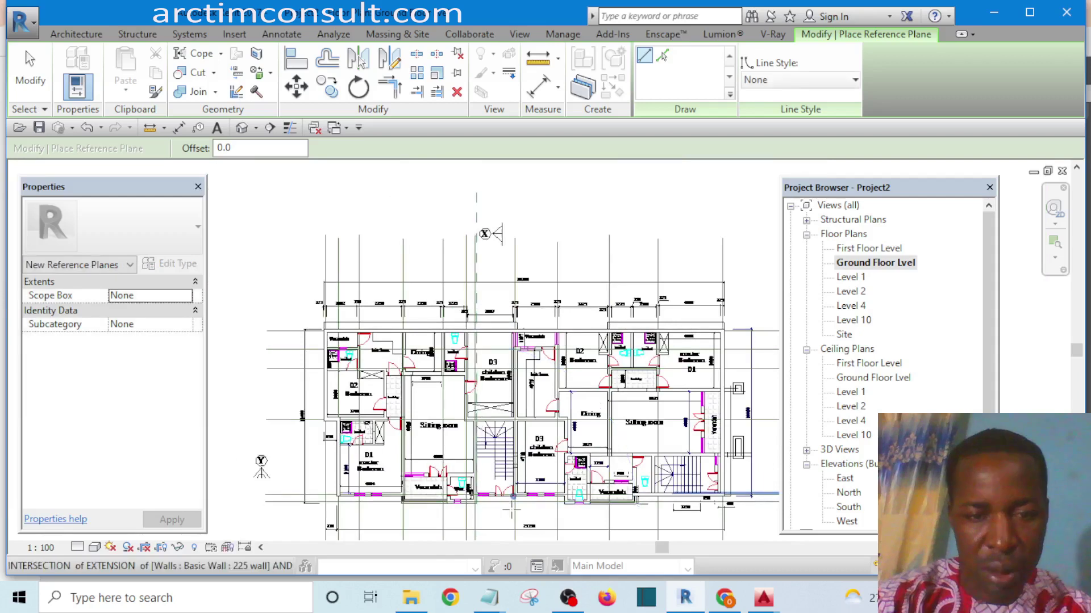
# Draw a second vertical reference plane along the stairwell's wall face beside the 03 children Bedroom, extending above the plan
pyautogui.scroll(5, 512, 510)
pyautogui.scroll(2, 518, 525)
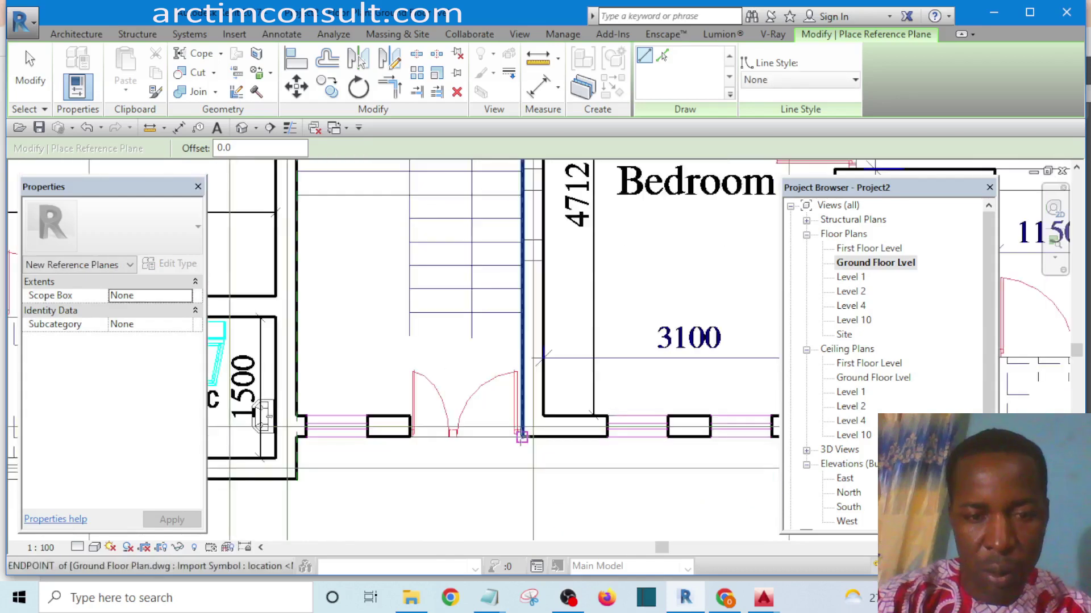
pyautogui.click(520, 467)
pyautogui.scroll(-5, 511, 437)
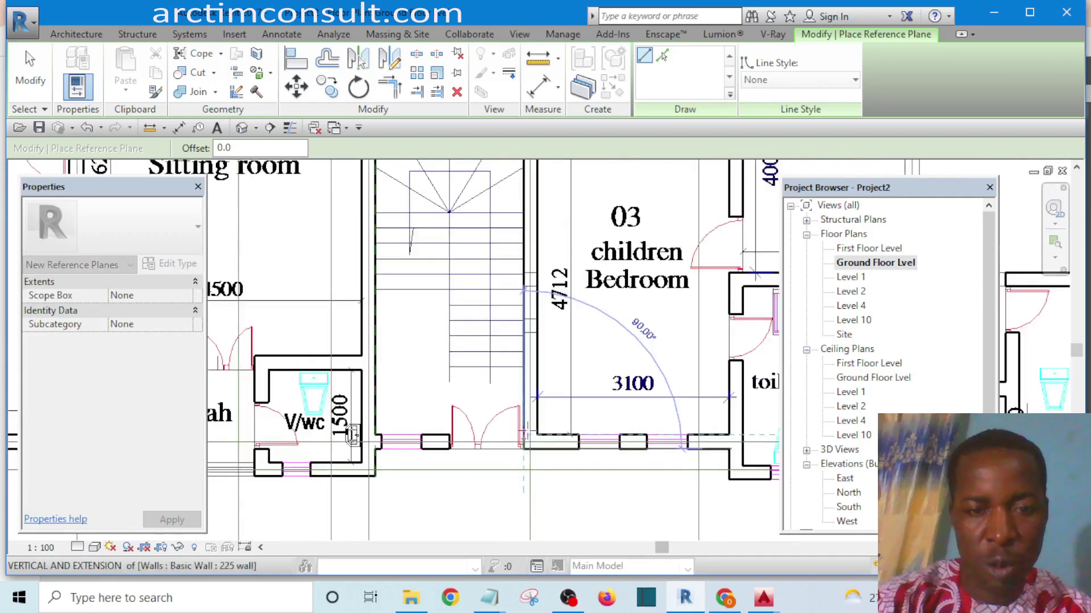
pyautogui.scroll(-2, 528, 443)
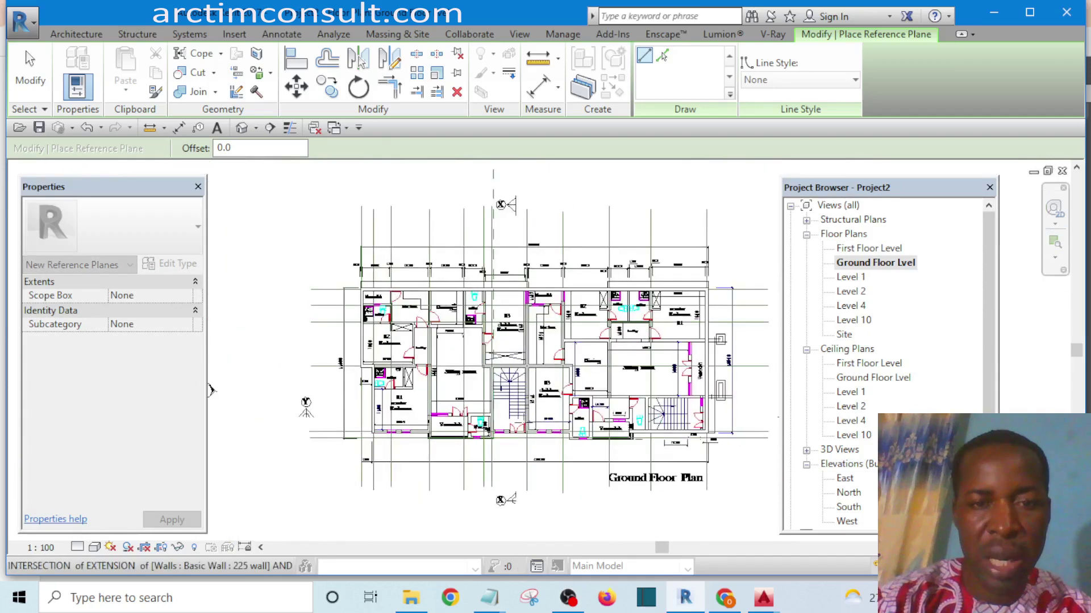
pyautogui.scroll(-1, 529, 426)
pyautogui.press('Escape')
pyautogui.scroll(1, 522, 424)
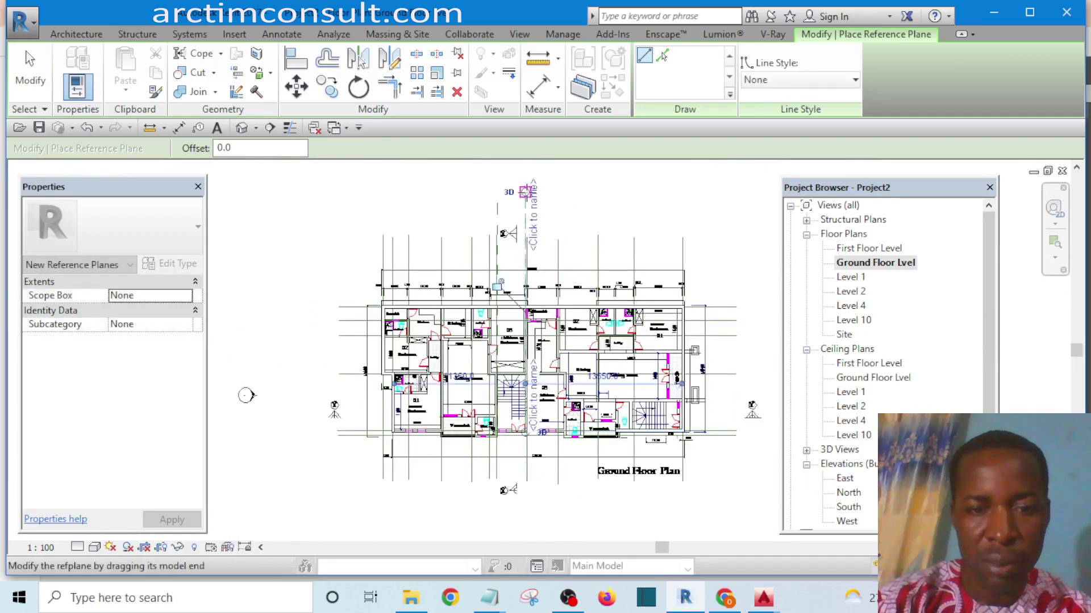
pyautogui.scroll(2, 522, 423)
pyautogui.scroll(4, 523, 423)
pyautogui.press('Escape')
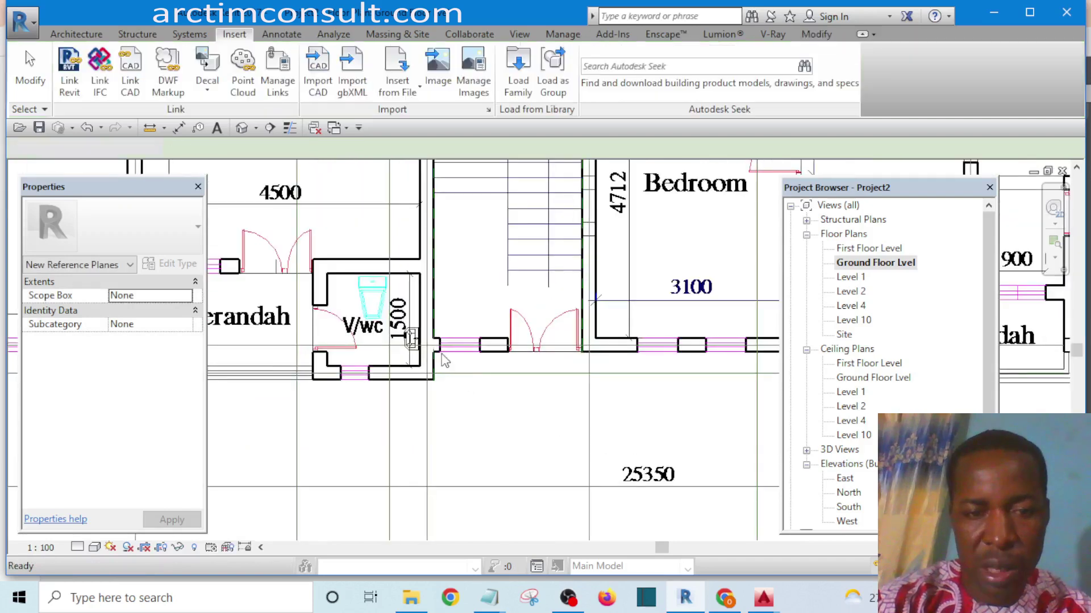
pyautogui.scroll(1, 494, 445)
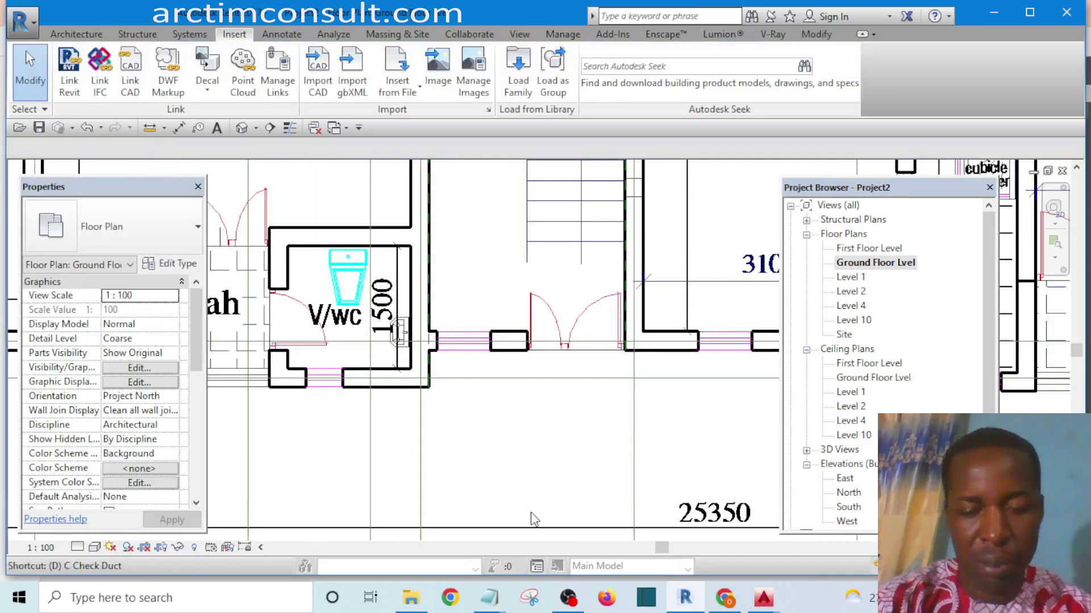
pyautogui.press('d')
pyautogui.press('l')
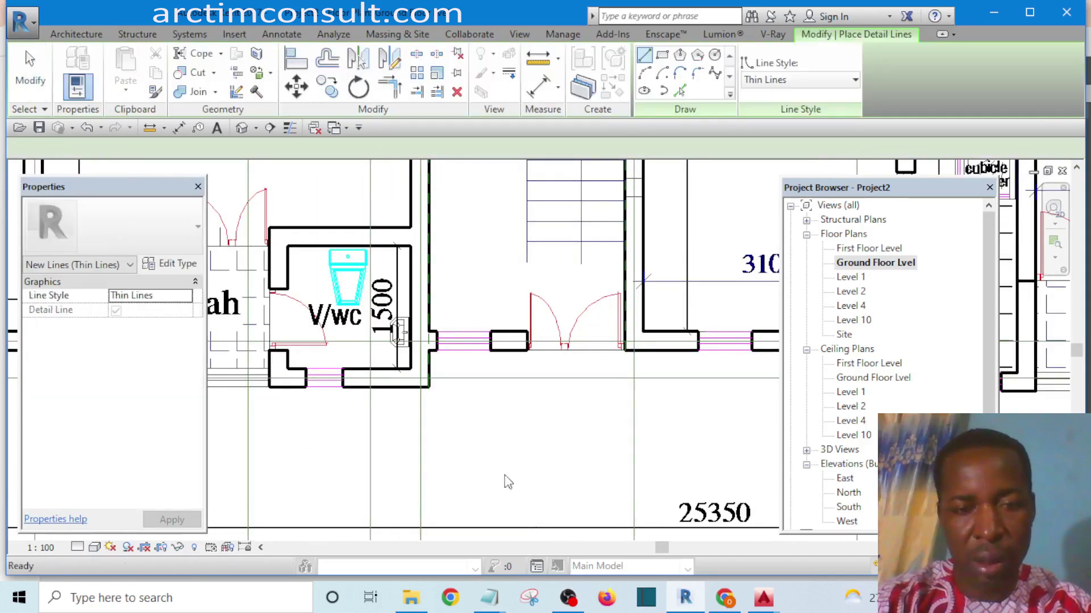
pyautogui.press('Escape')
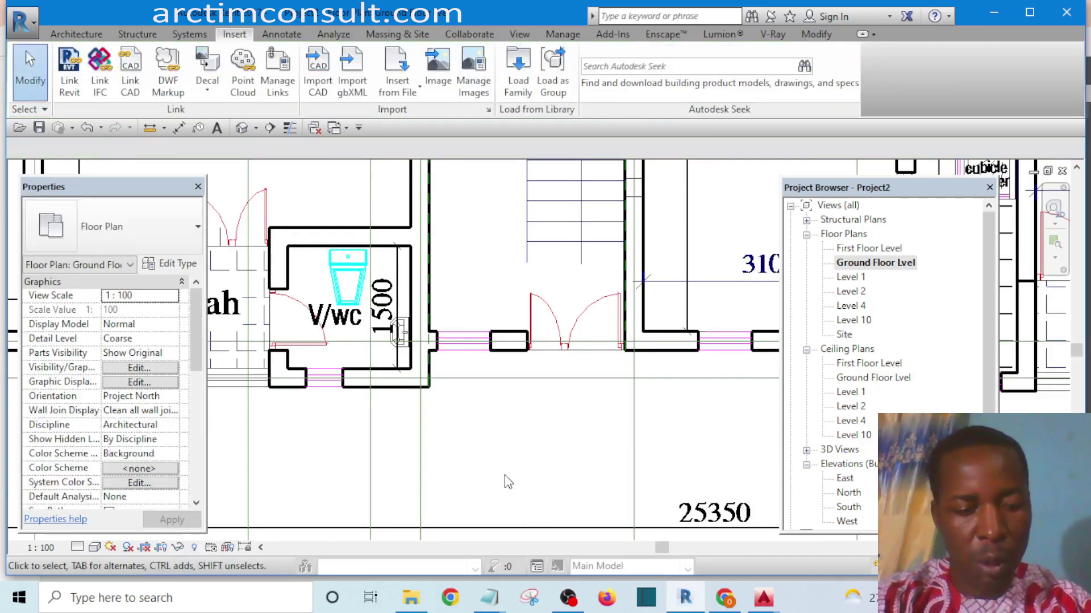
# Draw a horizontal reference plane along the outer face of the staircase entrance wall, from the V/WC wall to beyond the plan's far side
pyautogui.press('r')
pyautogui.press('p')
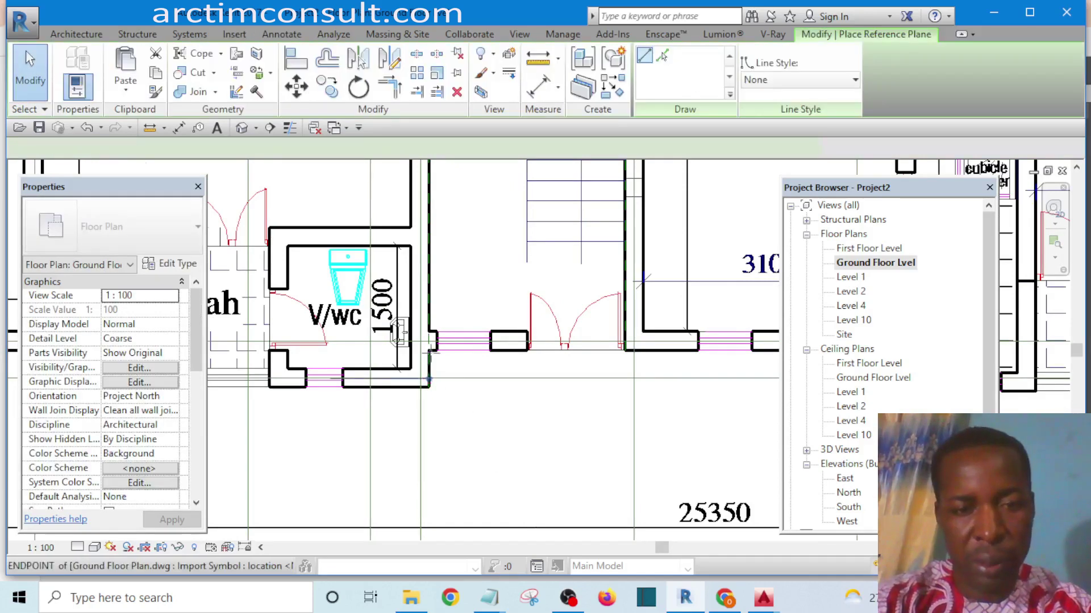
pyautogui.scroll(4, 430, 352)
pyautogui.click(429, 343)
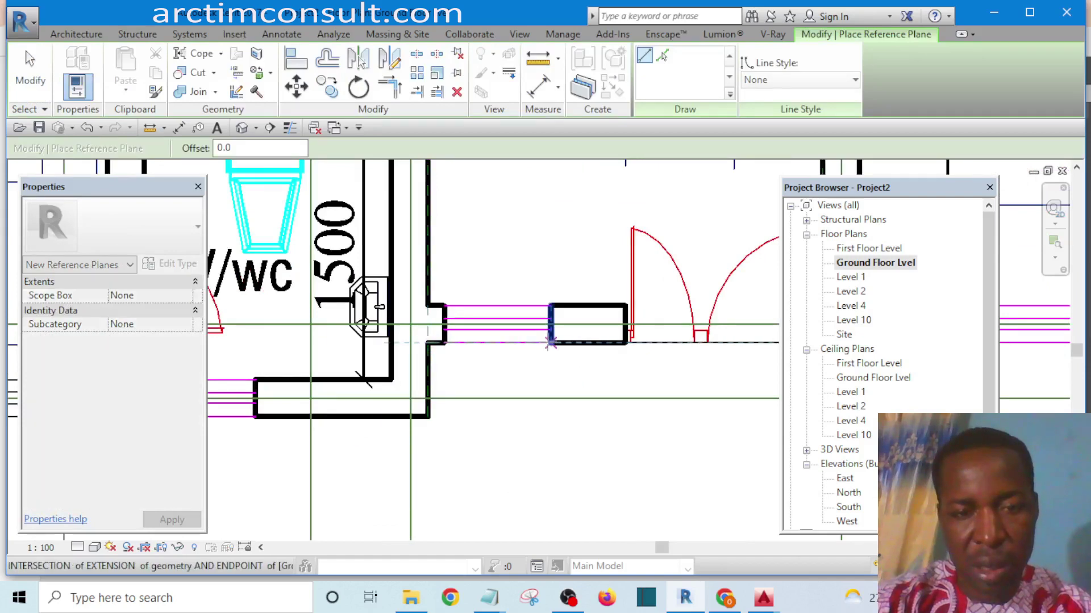
pyautogui.scroll(-6, 382, 351)
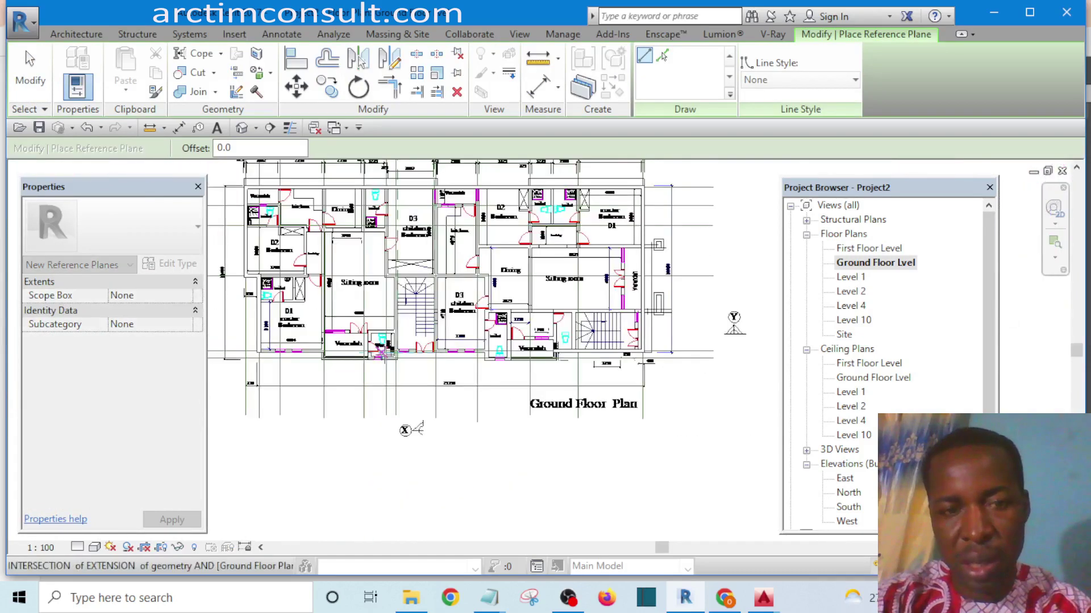
pyautogui.scroll(-3, 383, 350)
pyautogui.click(574, 354)
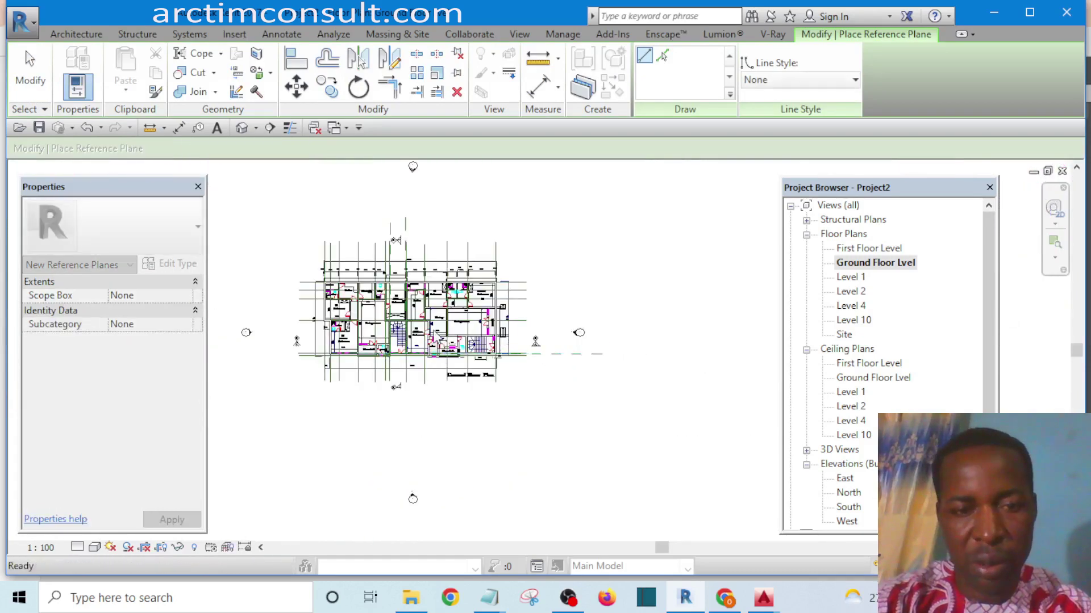
# Finish placing reference planes on the ground floor and open the First Floor Level floor plan view
pyautogui.scroll(8, 369, 359)
pyautogui.press('Escape')
pyautogui.press('Escape')
pyautogui.scroll(3, 367, 362)
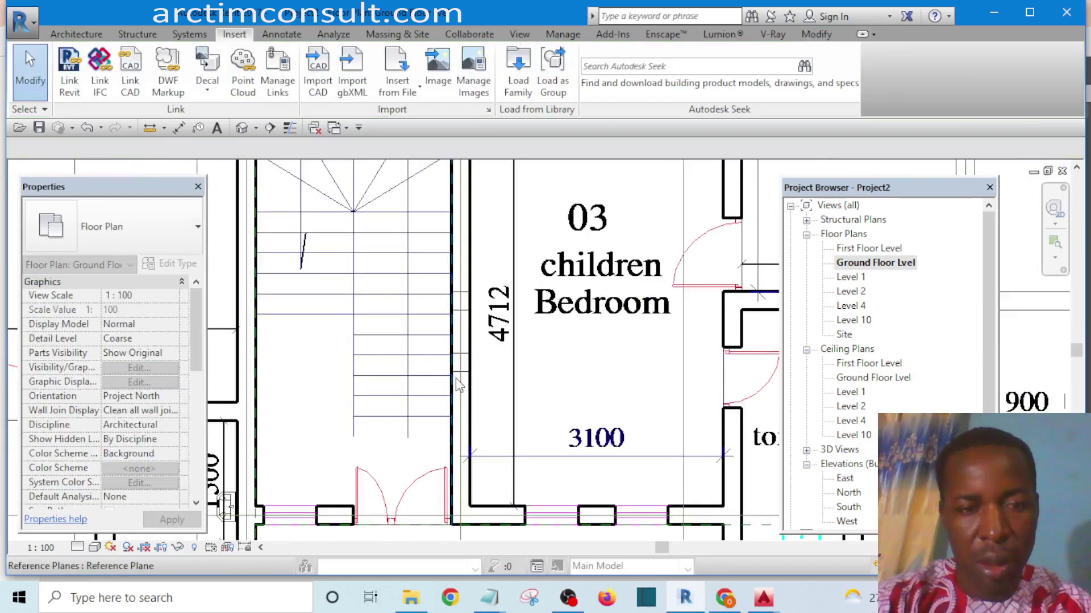
pyautogui.scroll(-5, 463, 389)
pyautogui.press('Escape')
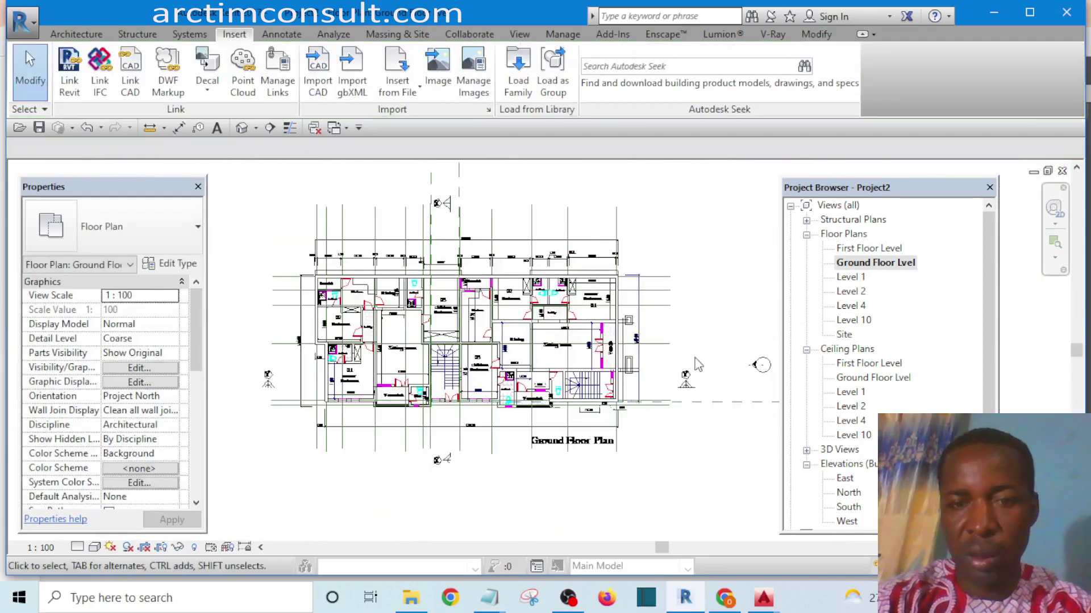
pyautogui.doubleClick(860, 249)
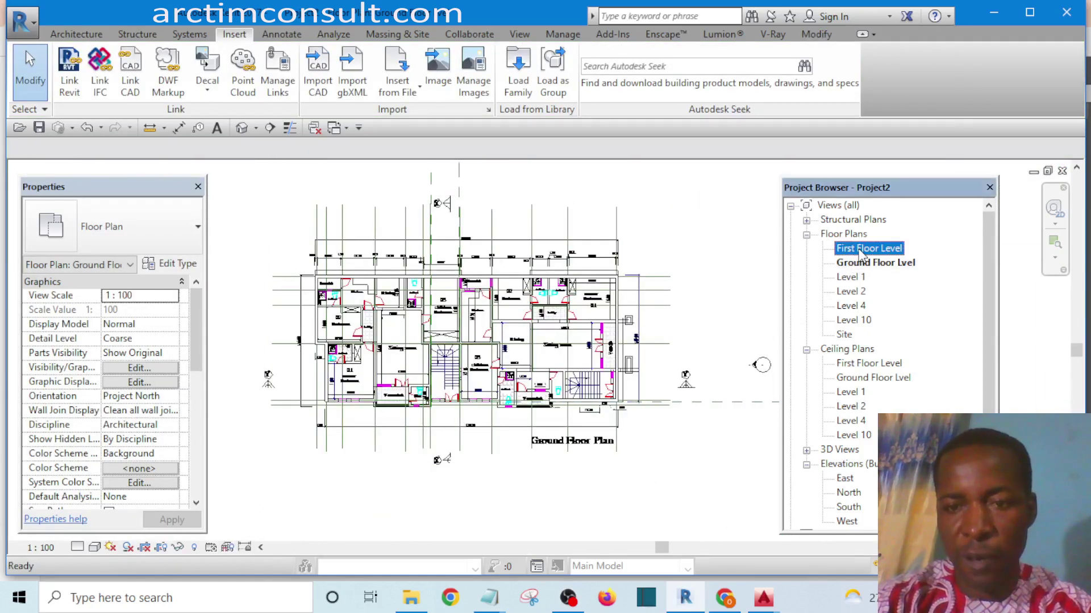
pyautogui.scroll(4, 487, 364)
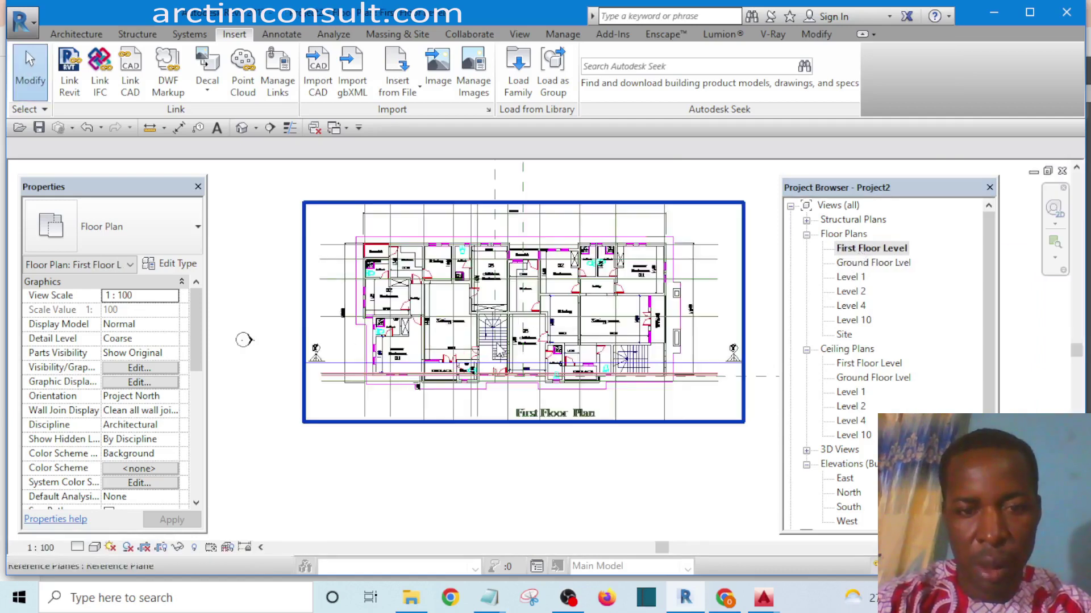
# Move the imported First Floor .dwg plan below the reference planes so that it lies clear of them
pyautogui.scroll(-3, 593, 323)
pyautogui.moveTo(593, 324); pyautogui.dragTo(642, 461)
pyautogui.scroll(1, 647, 464)
pyautogui.scroll(1, 654, 468)
pyautogui.moveTo(654, 467); pyautogui.dragTo(575, 412, button='middle')
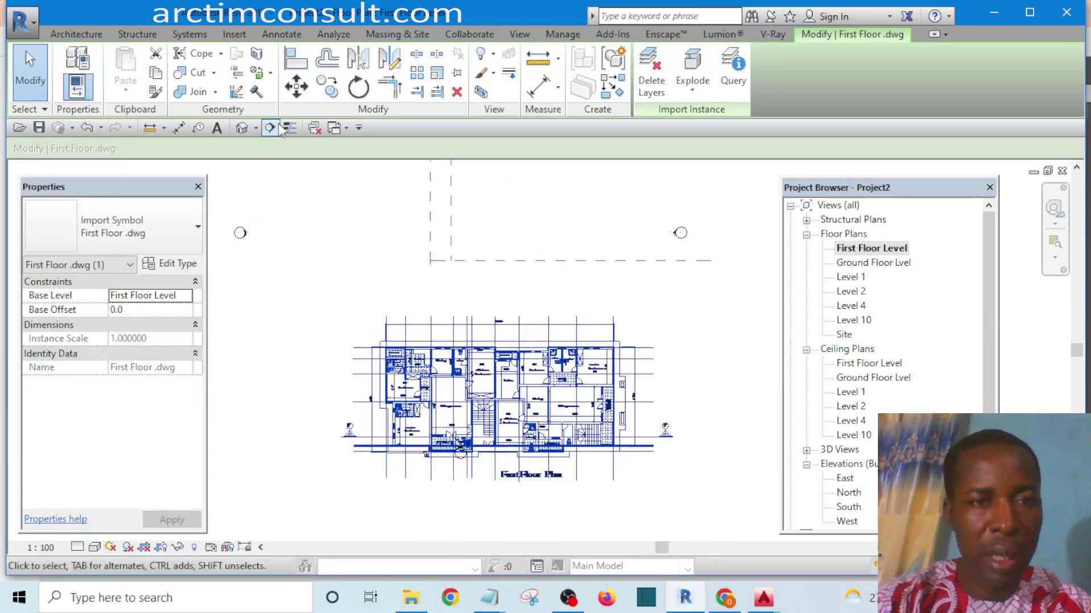
# Move the First Floor .dwg from the V/WC's outer wall corner beside the staircase entrance to the corner where the reference planes meet
pyautogui.scroll(1, 479, 469)
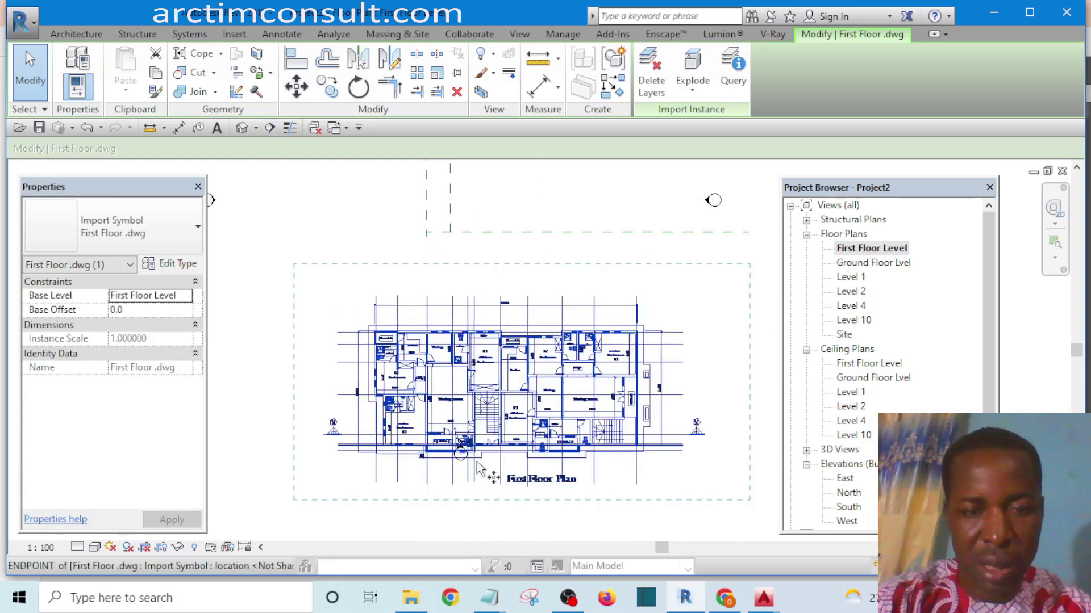
pyautogui.scroll(5, 478, 465)
pyautogui.scroll(1, 492, 416)
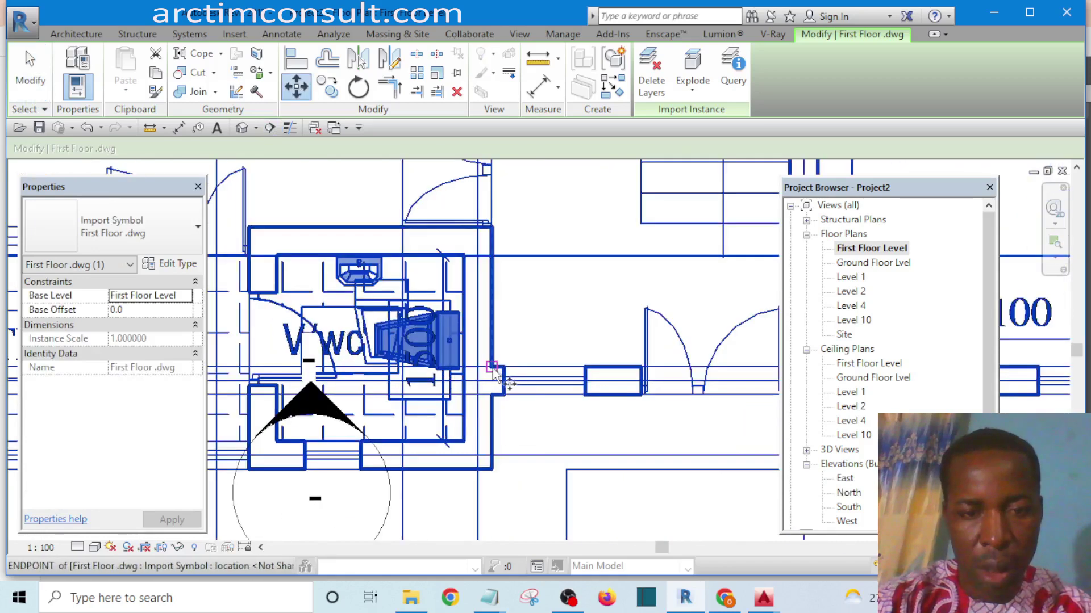
pyautogui.press('m')
pyautogui.press('v')
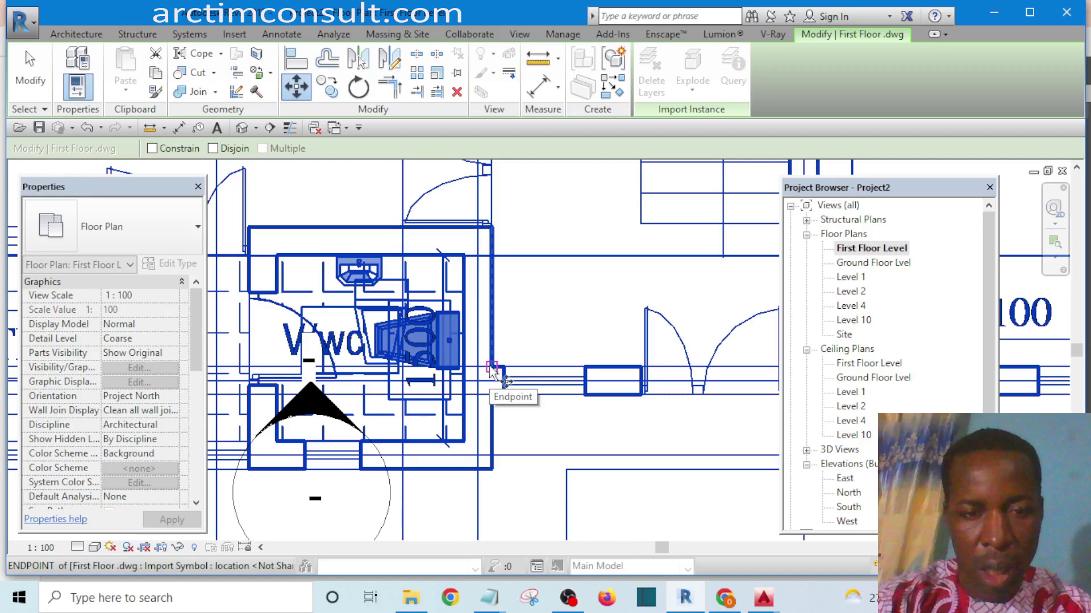
pyautogui.click(491, 369)
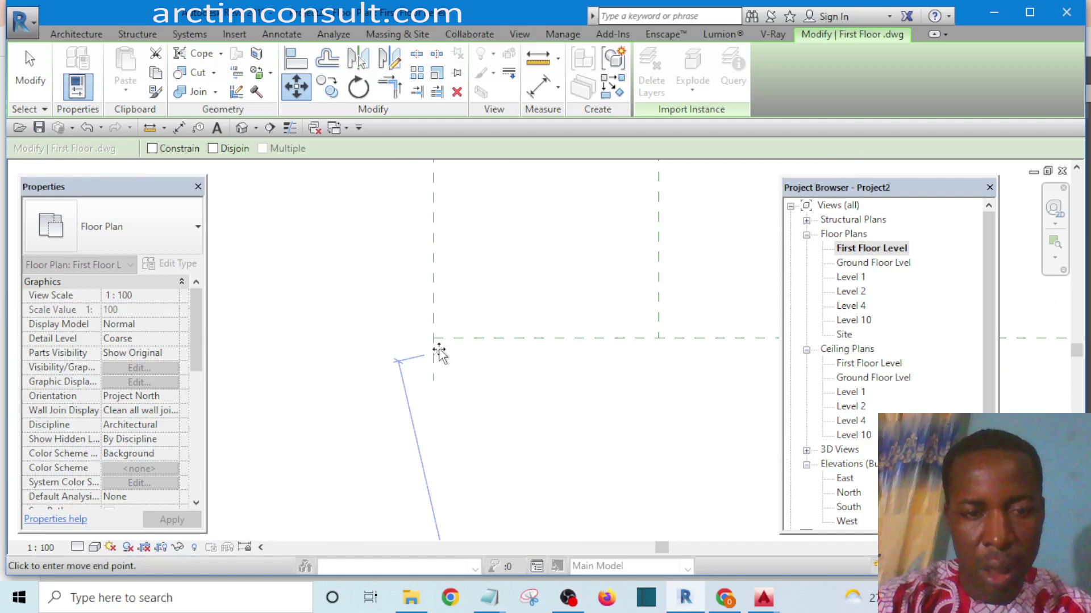
pyautogui.click(439, 353)
pyautogui.scroll(-3, 439, 350)
pyautogui.scroll(-2, 418, 431)
pyautogui.click(594, 345)
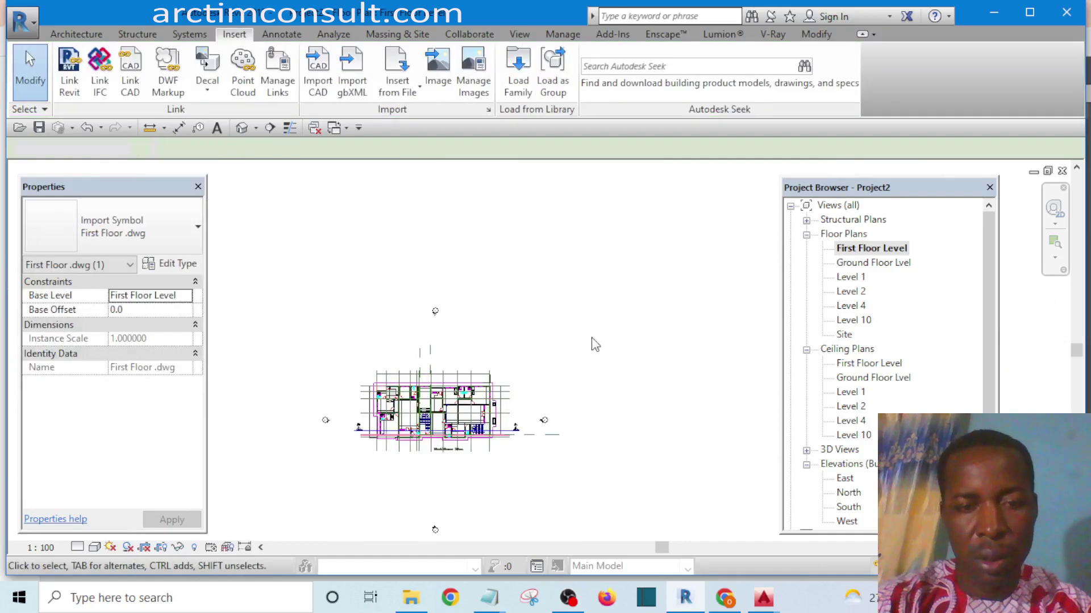
# Draw a 225 wall on the First Floor Level along the outer face from the kitchen's Verandah corner to the 03 children Bedroom's far corner
pyautogui.scroll(5, 412, 415)
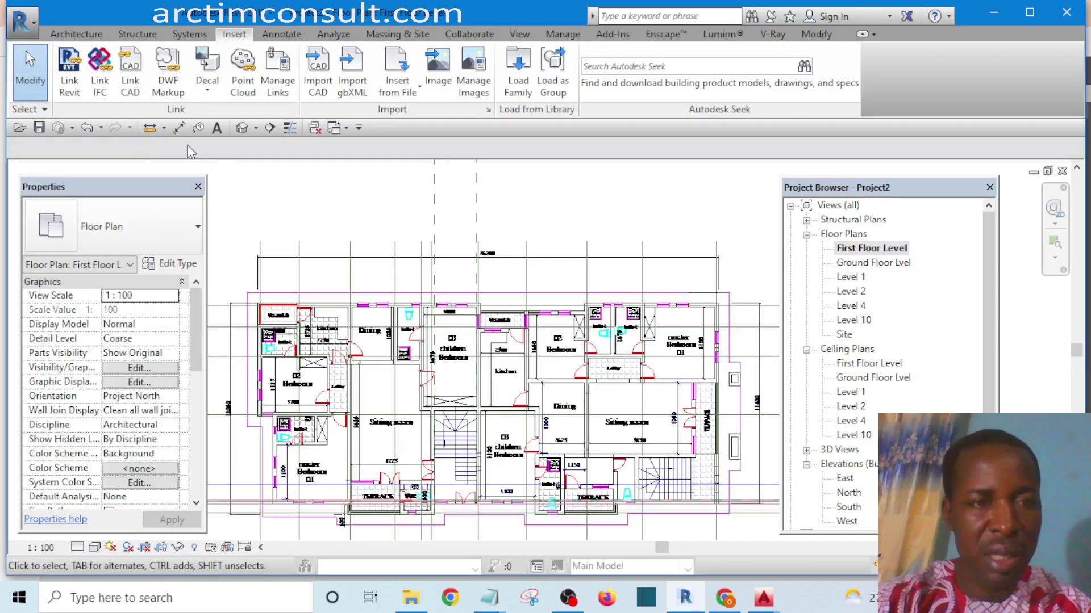
pyautogui.click(73, 35)
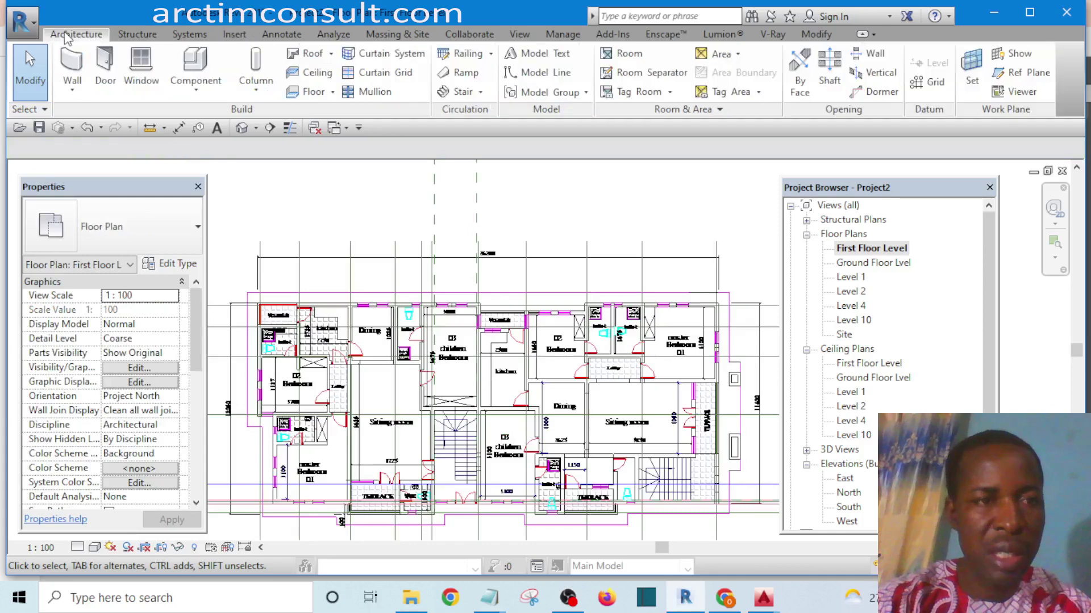
pyautogui.click(70, 65)
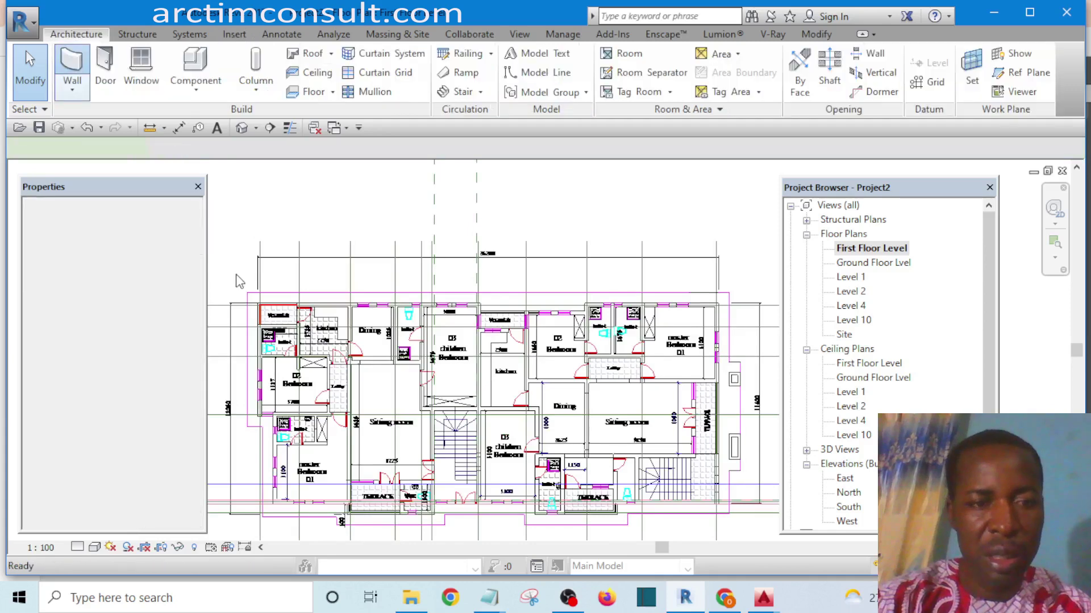
pyautogui.scroll(3, 267, 310)
pyautogui.scroll(3, 301, 306)
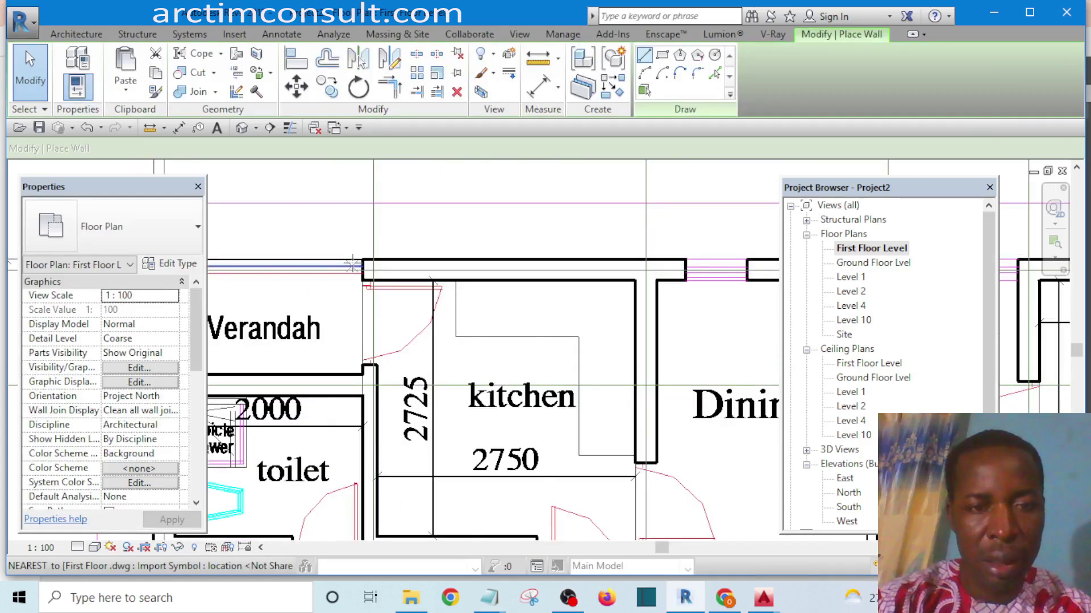
pyautogui.scroll(-8, 394, 266)
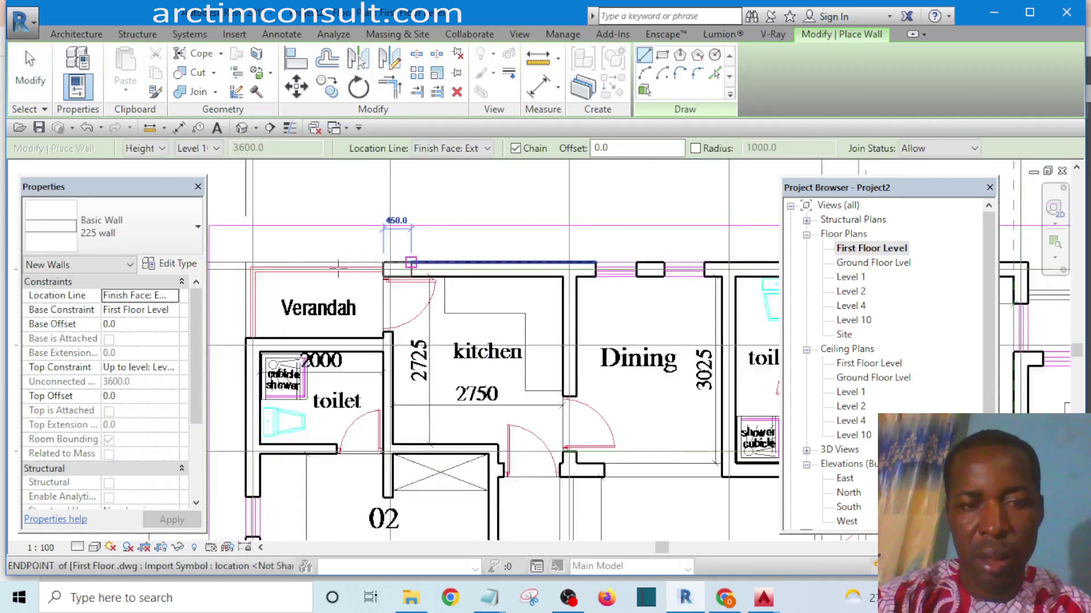
pyautogui.scroll(8, 398, 268)
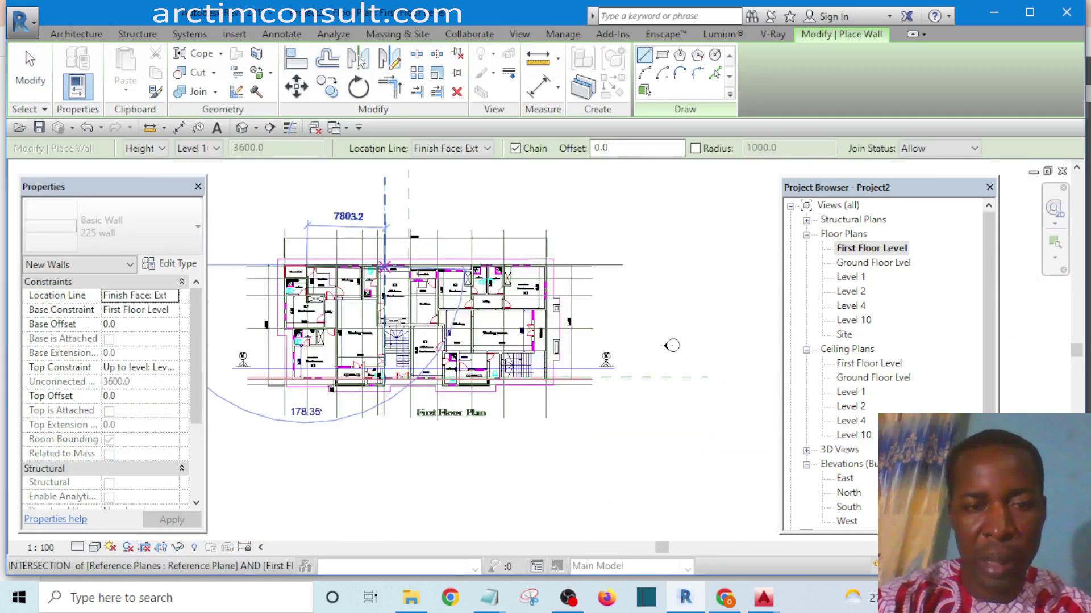
pyautogui.scroll(5, 396, 237)
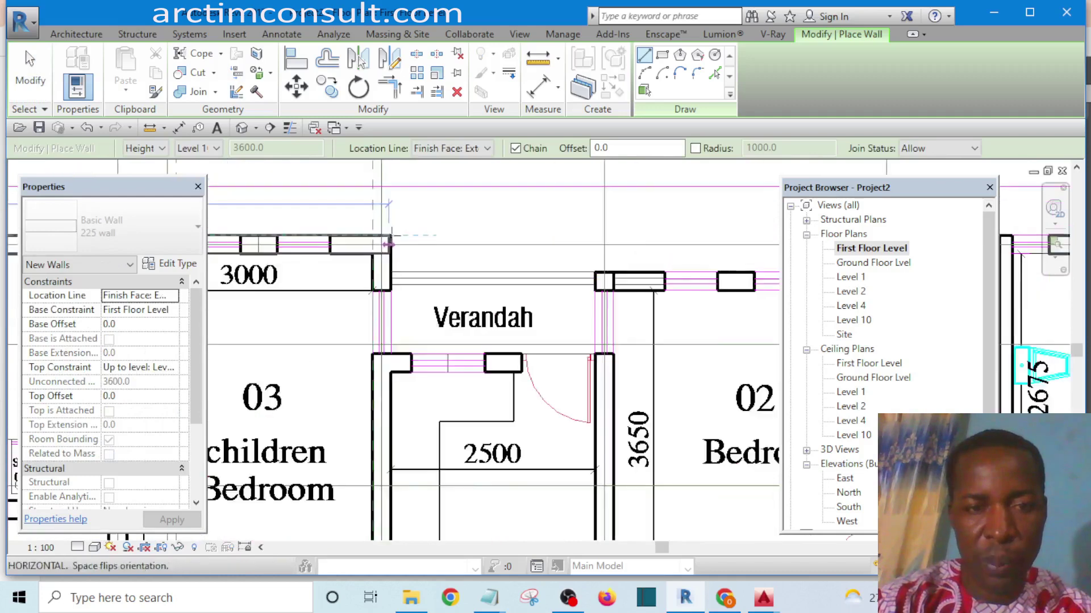
pyautogui.scroll(-2, 389, 236)
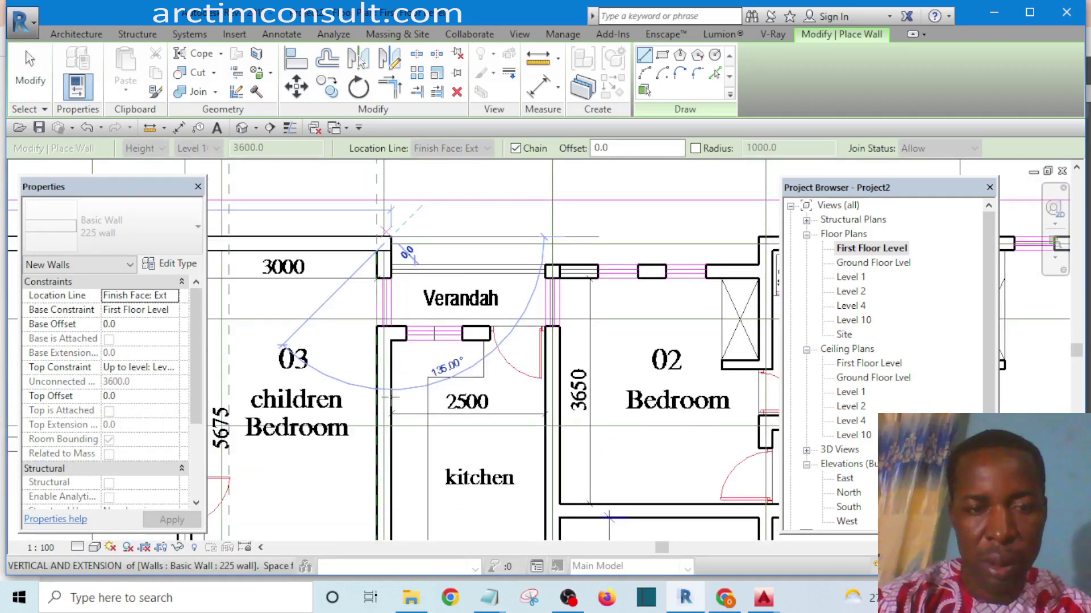
# Continue the 225 wall about 2587.5 mm down the 03 children Bedroom's side facing the Verandah and end the wall chain
pyautogui.click(384, 403)
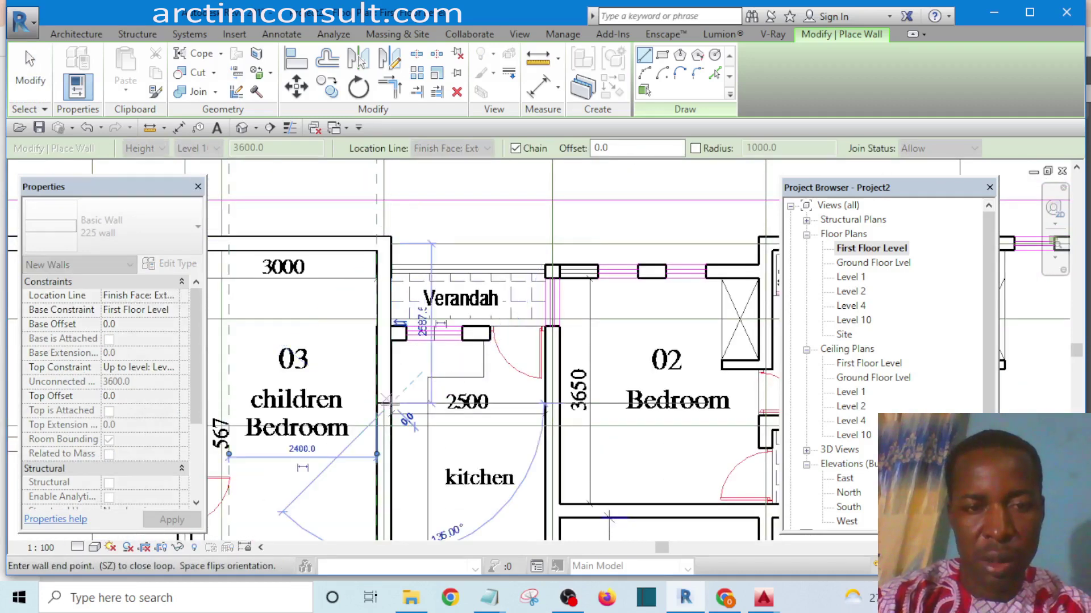
pyautogui.press('Escape')
pyautogui.press('Escape')
pyautogui.scroll(1, 436, 253)
pyautogui.scroll(1, 436, 254)
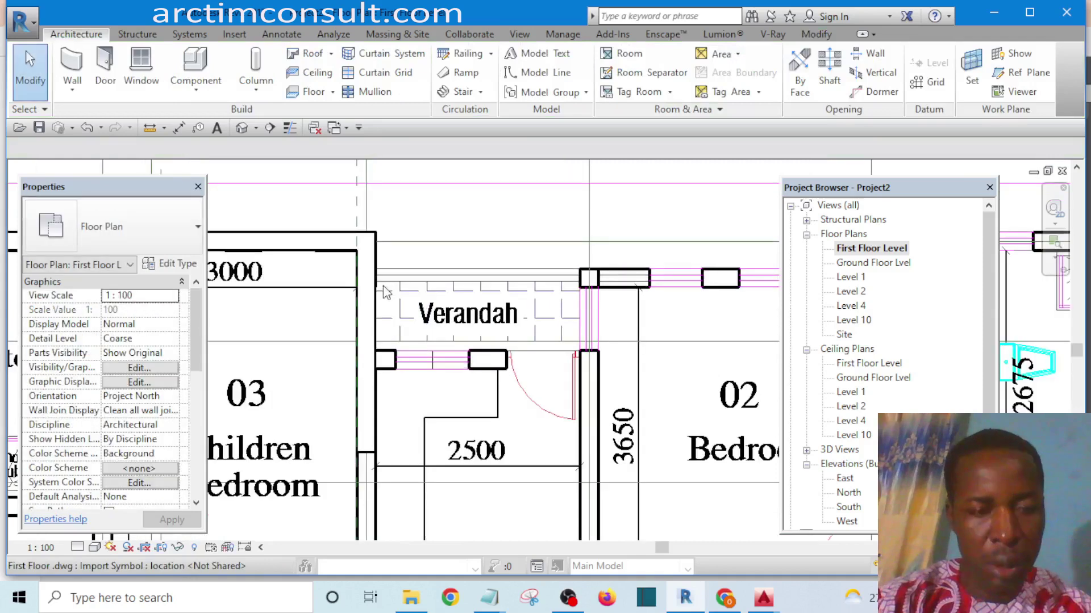
# Draw a 5950 mm long 225 wall from the children Bedroom's side wall along the Verandah and 02 Bedroom to the toilet's wall
pyautogui.click(374, 293)
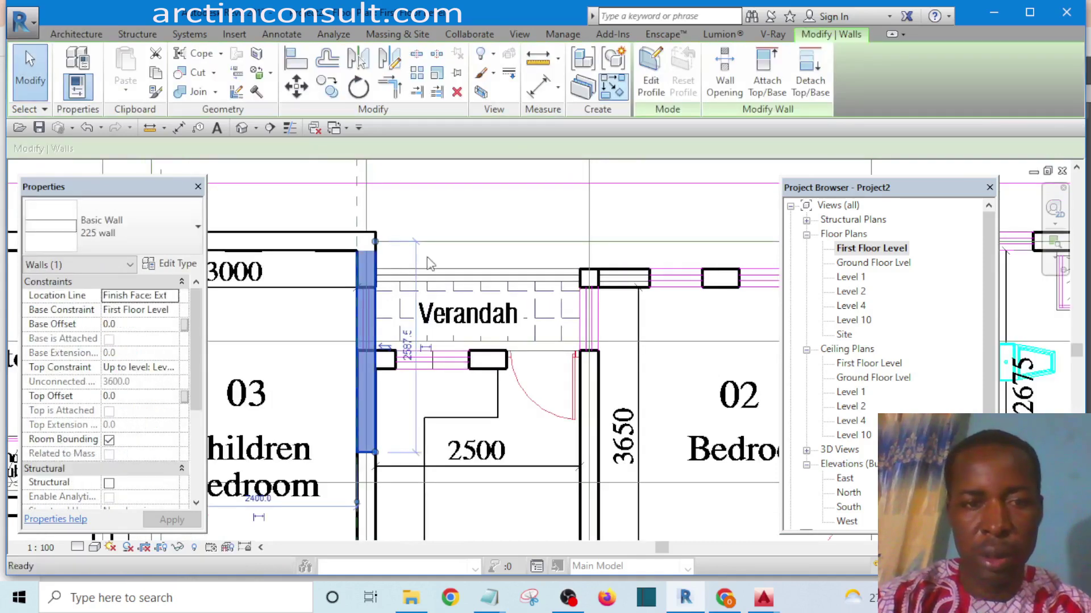
pyautogui.press('w')
pyautogui.press('a')
pyautogui.scroll(1, 359, 273)
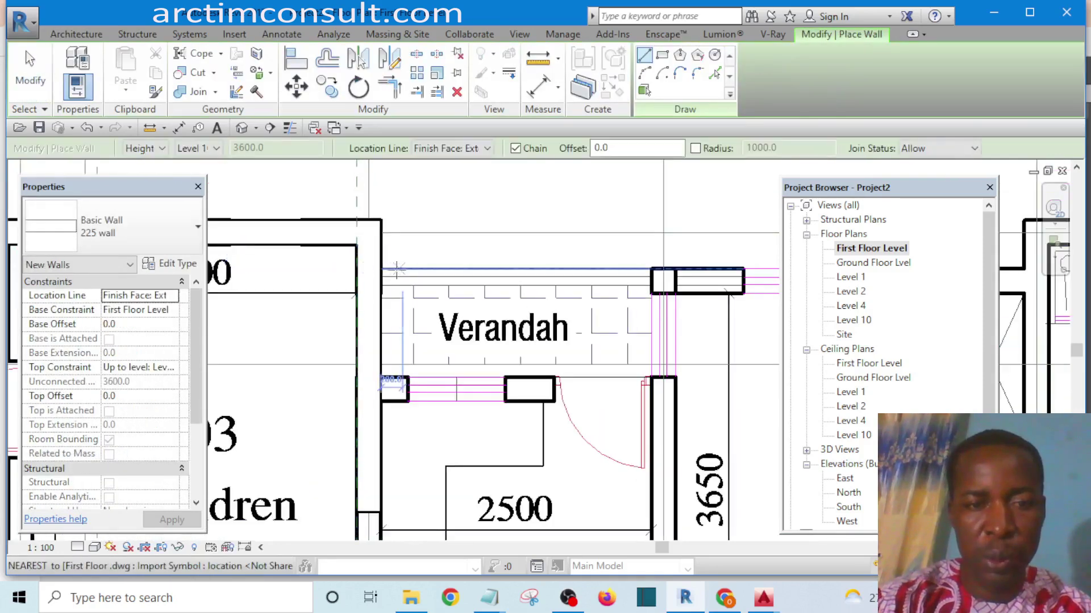
pyautogui.click(395, 270)
pyautogui.scroll(-3, 333, 270)
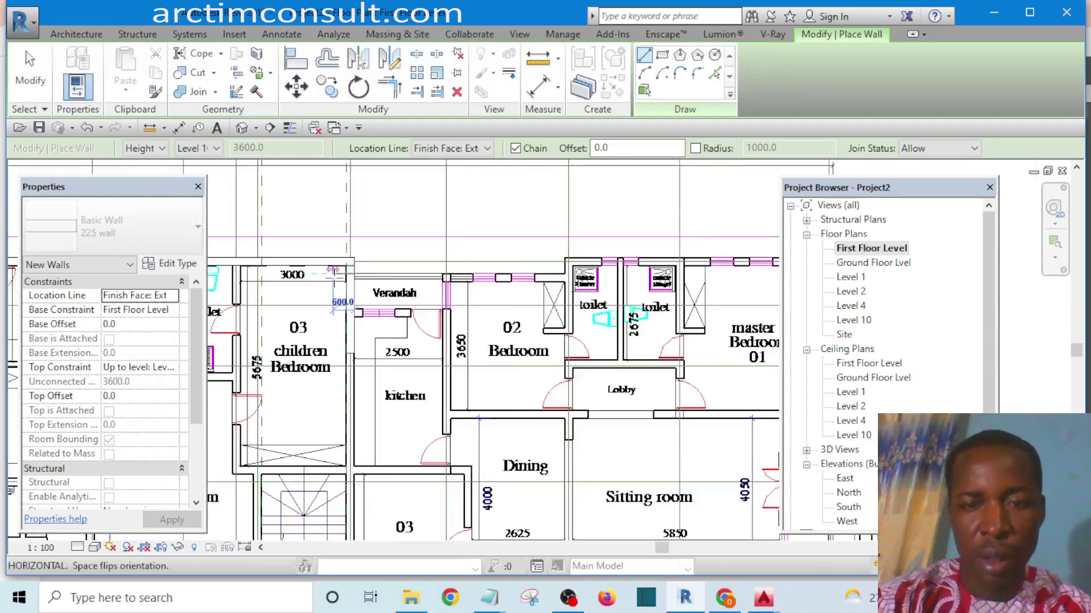
pyautogui.scroll(-4, 333, 270)
pyautogui.scroll(4, 244, 250)
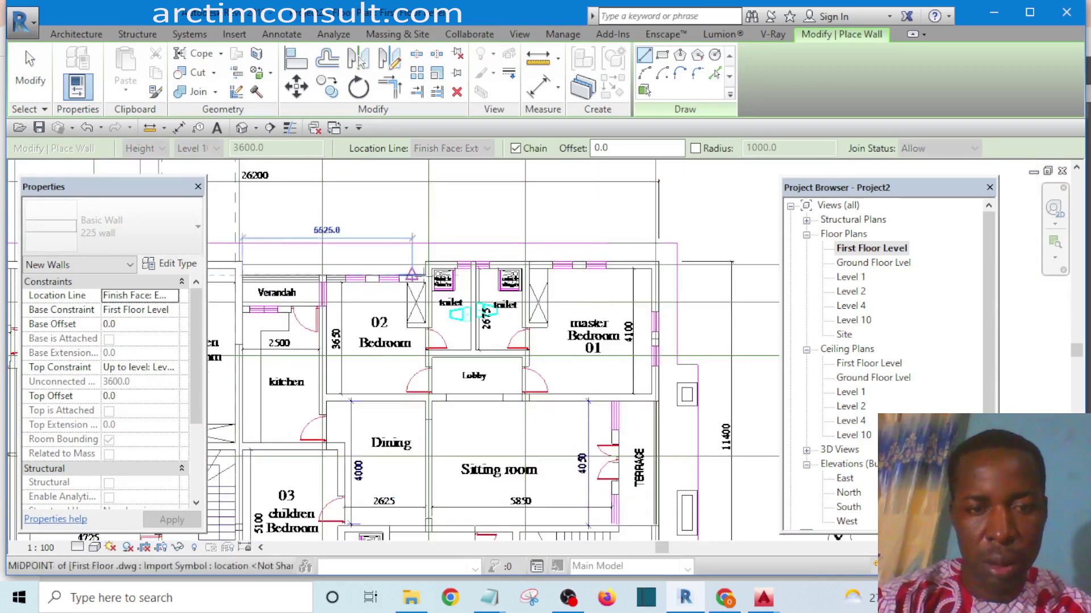
pyautogui.scroll(1, 412, 276)
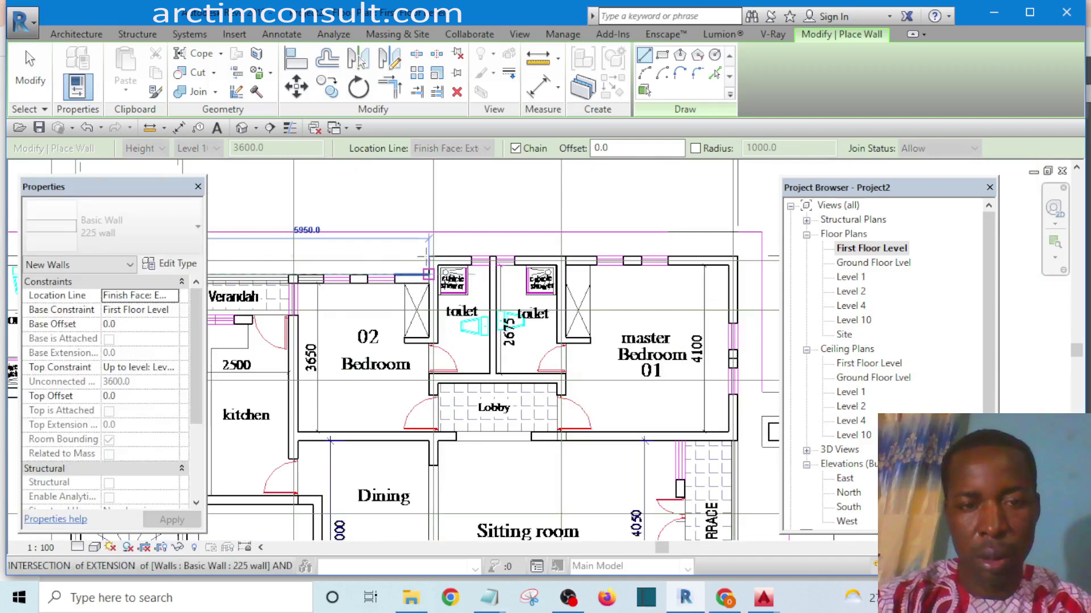
# Continue the wall around the toilet corner, 7600 mm to the master Bedroom 01's corner and down the terrace side to the staircase's outer corner
pyautogui.click(427, 257)
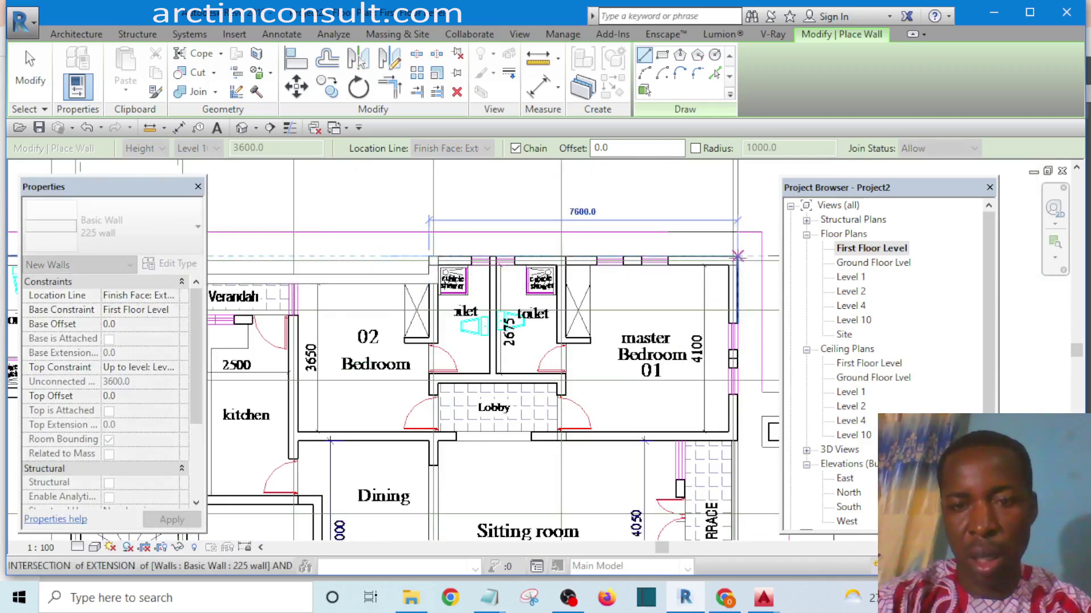
pyautogui.scroll(-4, 737, 257)
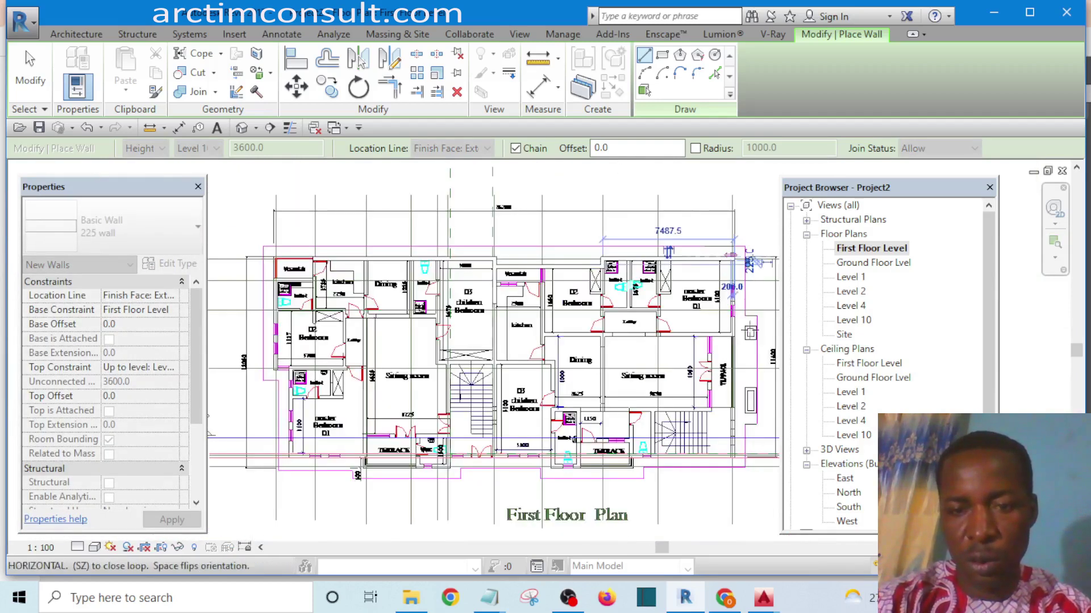
pyautogui.scroll(6, 716, 355)
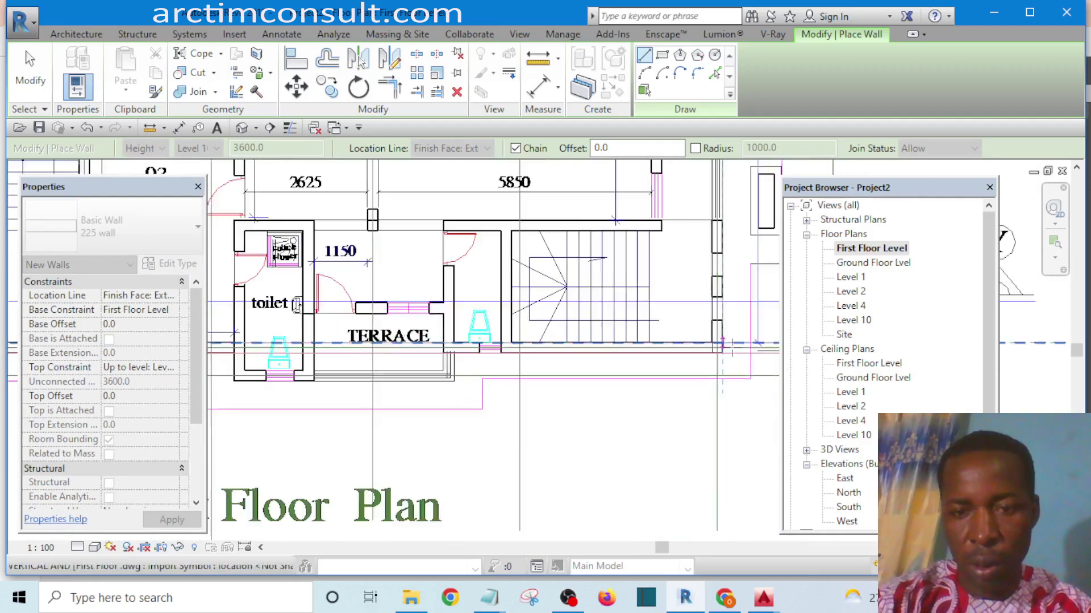
pyautogui.scroll(-3, 715, 366)
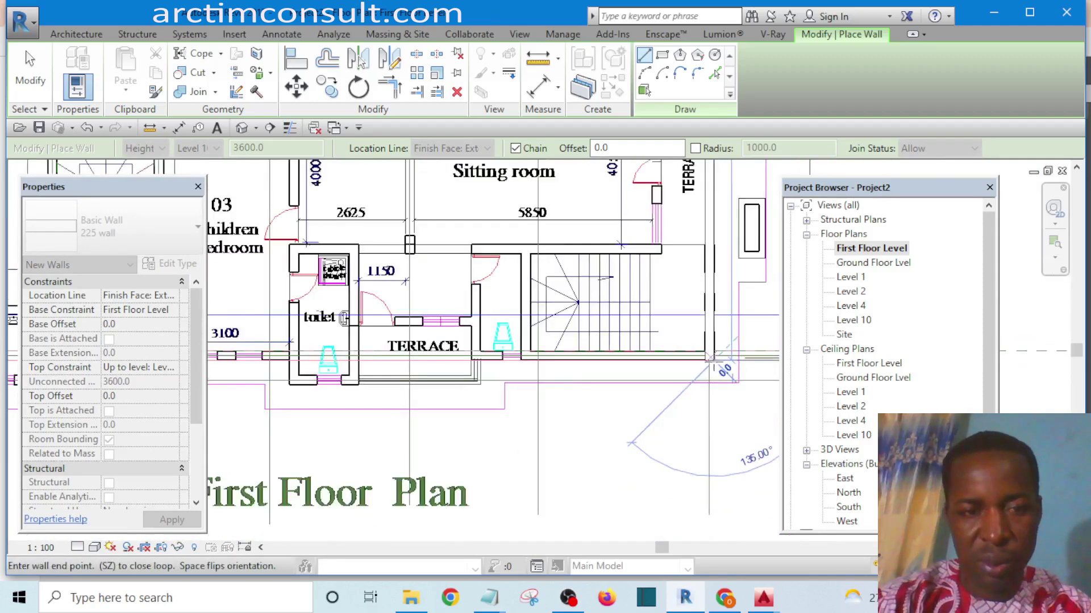
# Continue the wall along the outer face of the staircase and adjoining toilet to the TERRACE corner, and turn it outward along the terrace's side
pyautogui.scroll(5, 625, 362)
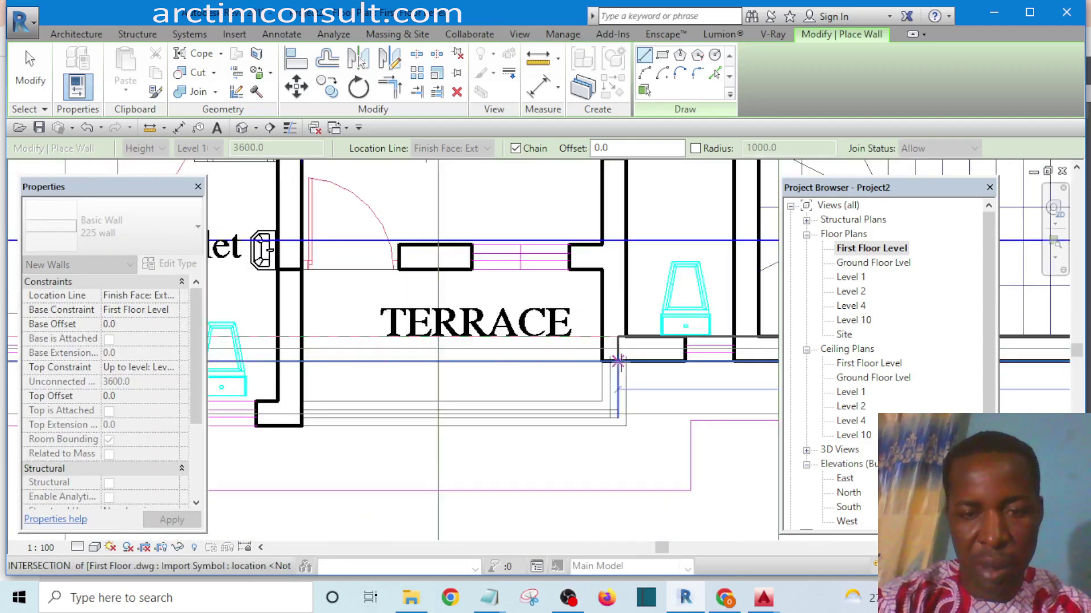
pyautogui.click(624, 362)
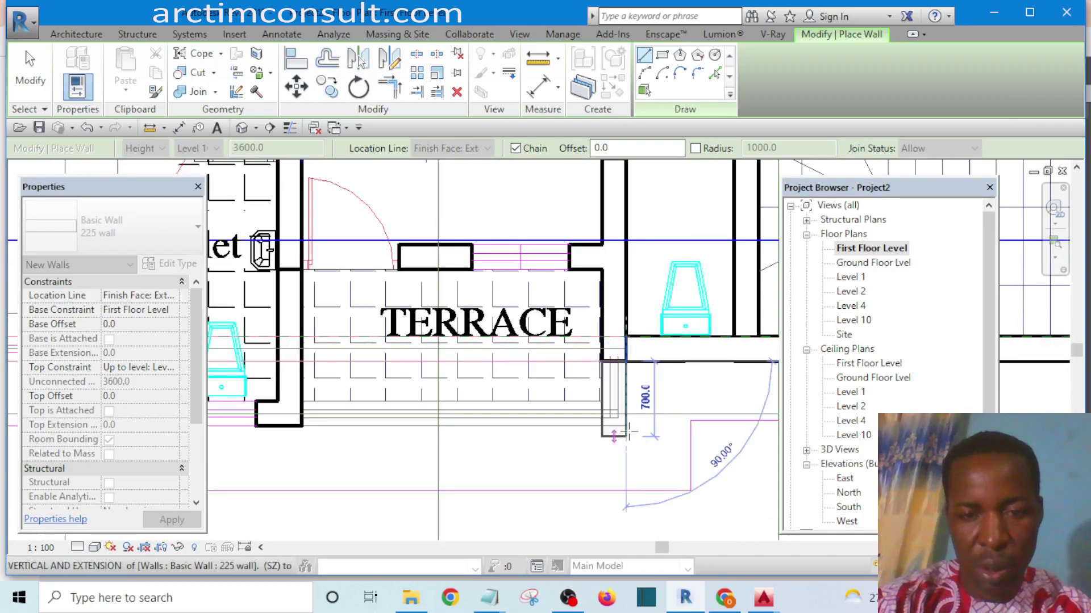
pyautogui.scroll(-4, 625, 424)
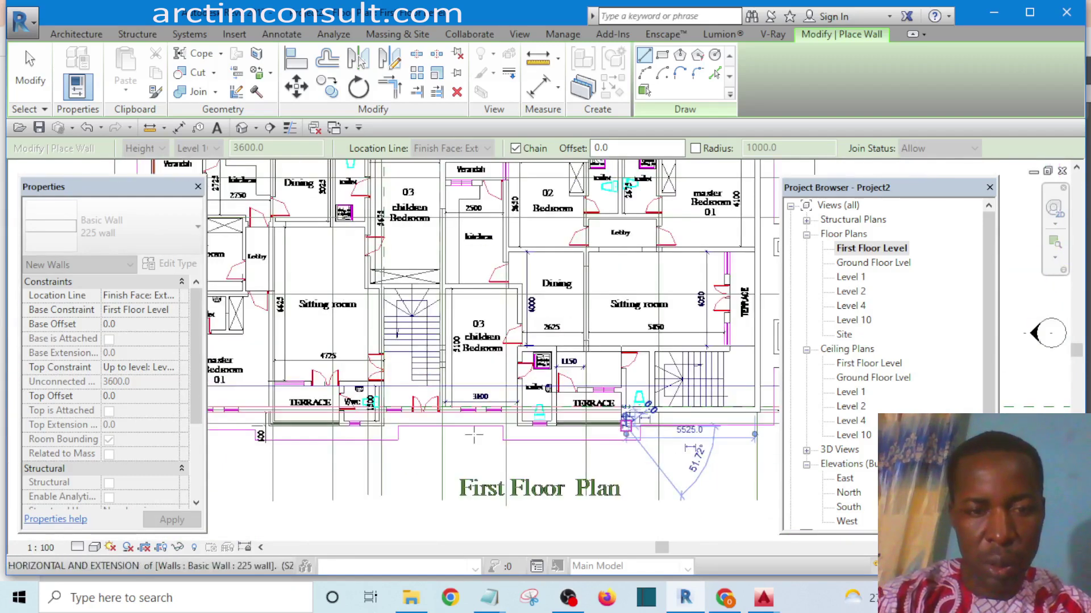
# Continue the 225 wall 4800 mm along the TERRACE and toilet front, step it in 600 mm, and run it to the V/wc's outer corner
pyautogui.scroll(2, 473, 435)
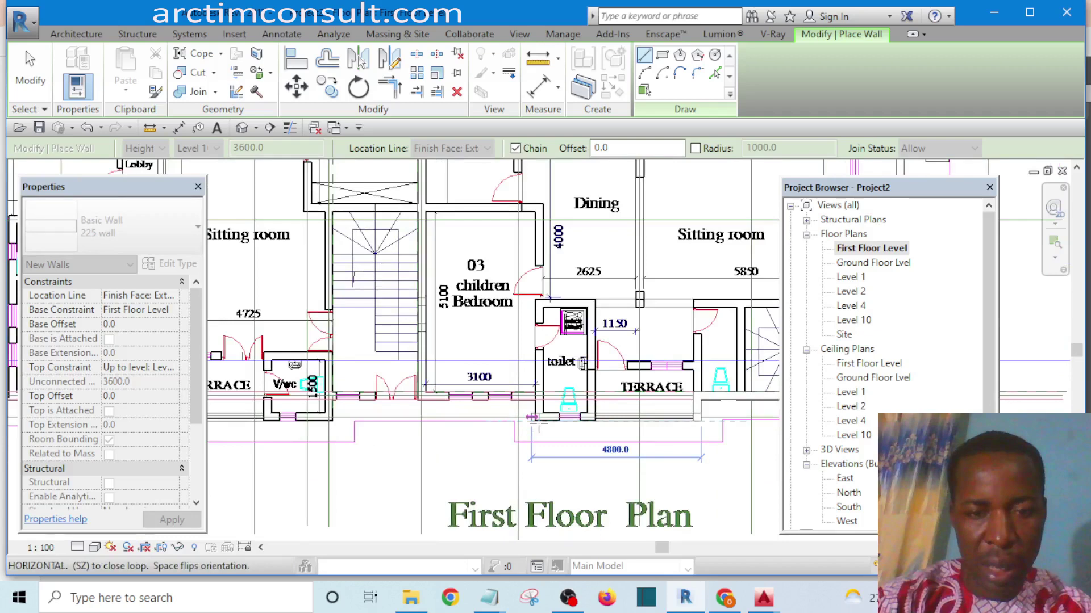
pyautogui.scroll(2, 533, 419)
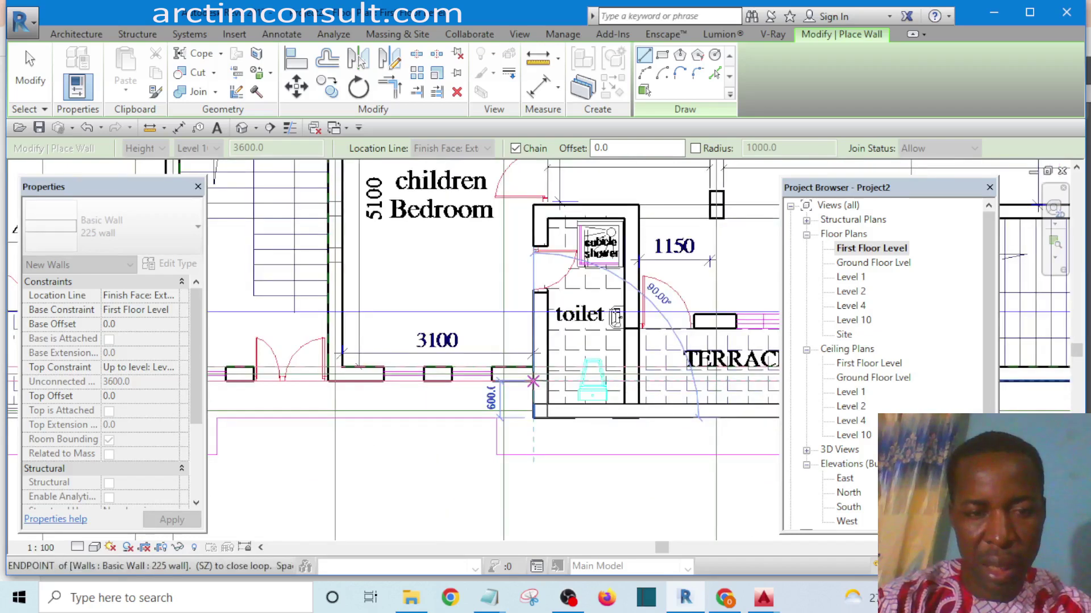
pyautogui.scroll(2, 533, 381)
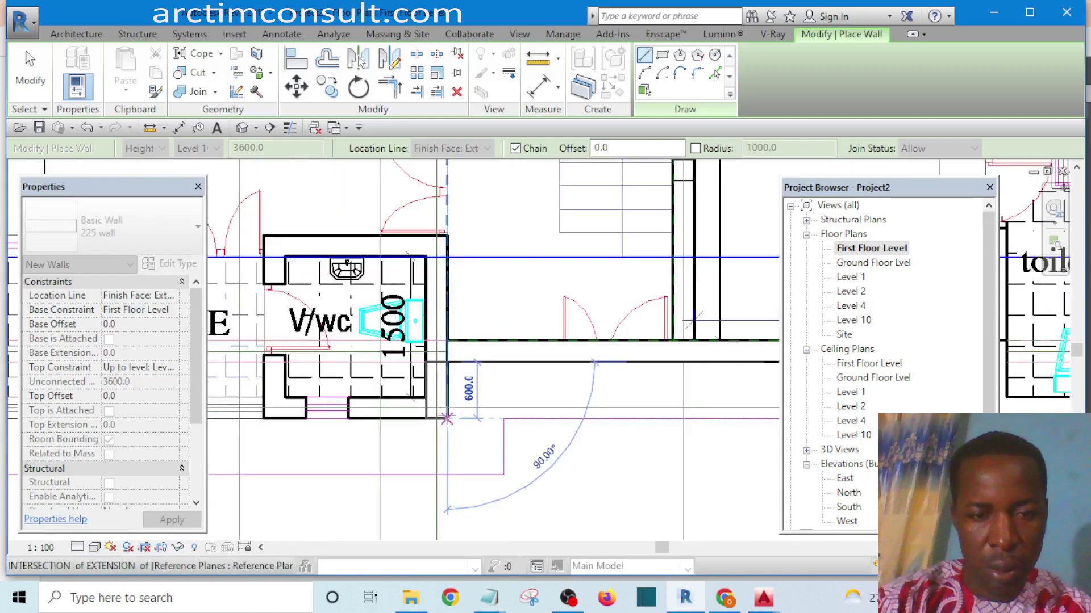
# Continue the wall along the V/wc and TERRACE front, step it back 600 mm, and run it 4225 mm to master Bedroom 01's outer corner
pyautogui.scroll(4, 446, 419)
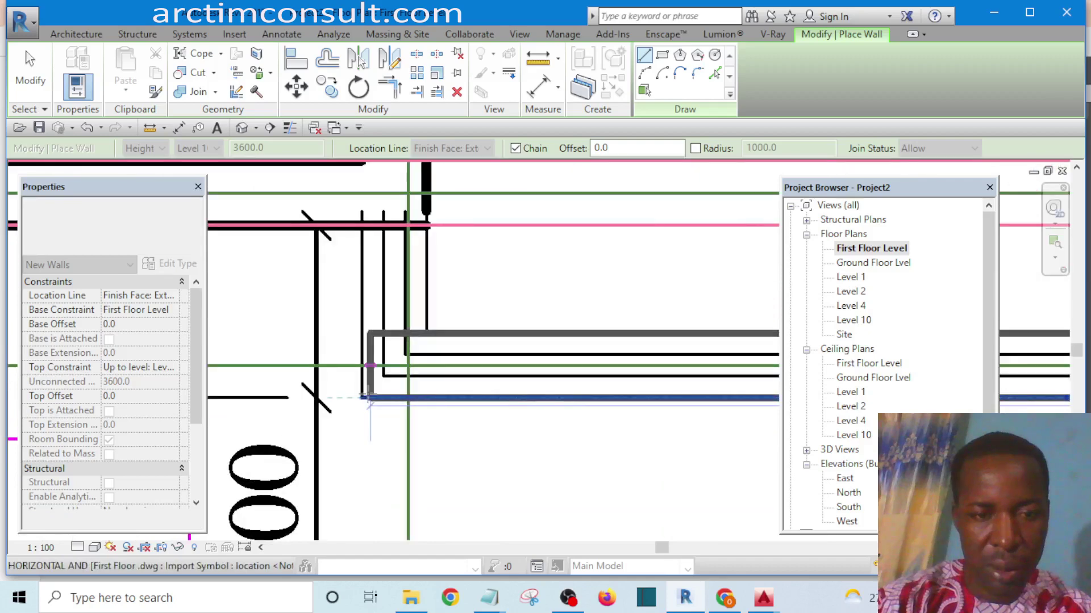
pyautogui.scroll(-4, 368, 396)
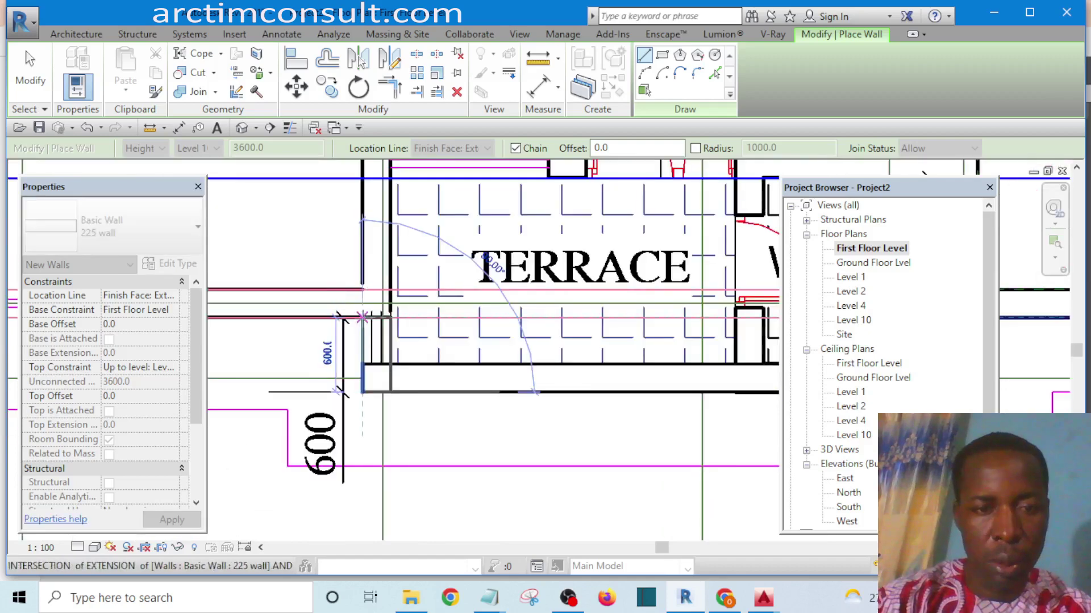
pyautogui.scroll(-4, 556, 330)
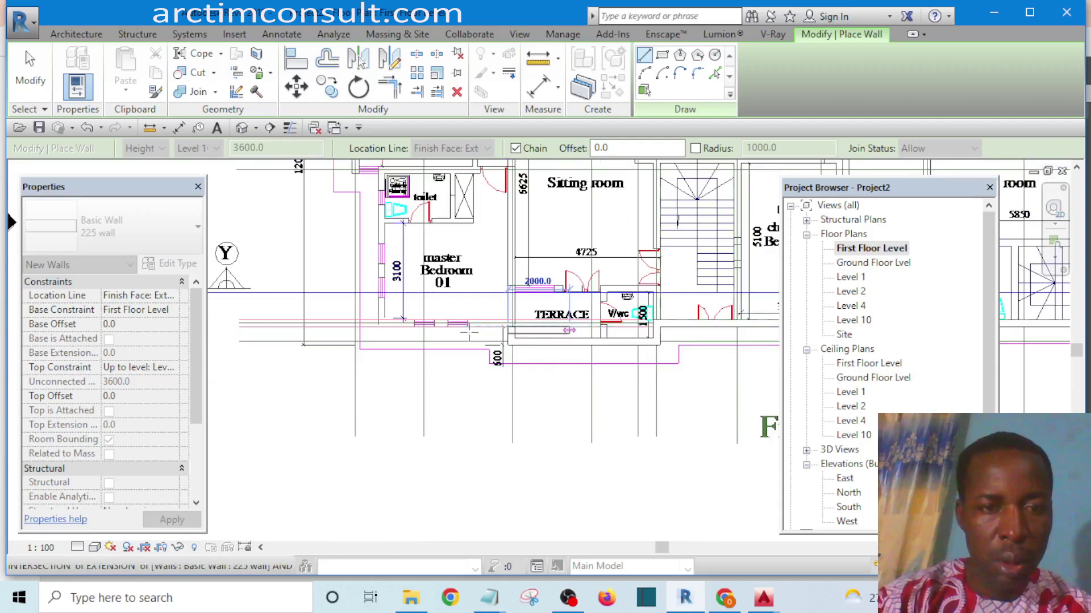
pyautogui.scroll(4, 470, 333)
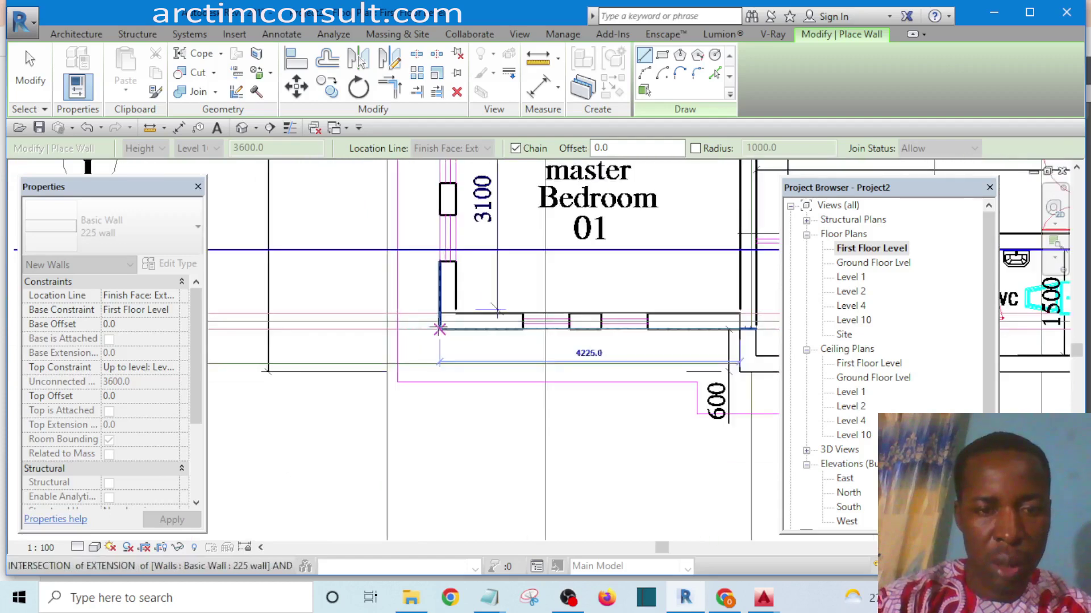
pyautogui.click(439, 328)
# Run the wall up the outer side of master Bedroom 01 and its toilet to the inner corner at 02 Bedroom
pyautogui.scroll(-1, 439, 364)
pyautogui.scroll(-5, 439, 370)
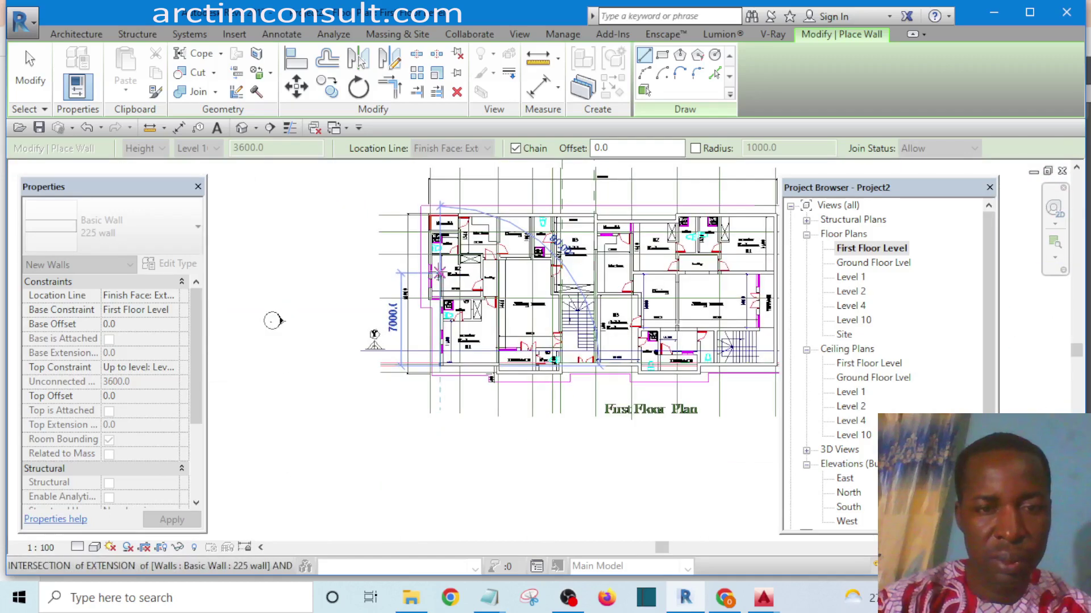
pyautogui.scroll(6, 444, 324)
pyautogui.scroll(1, 442, 340)
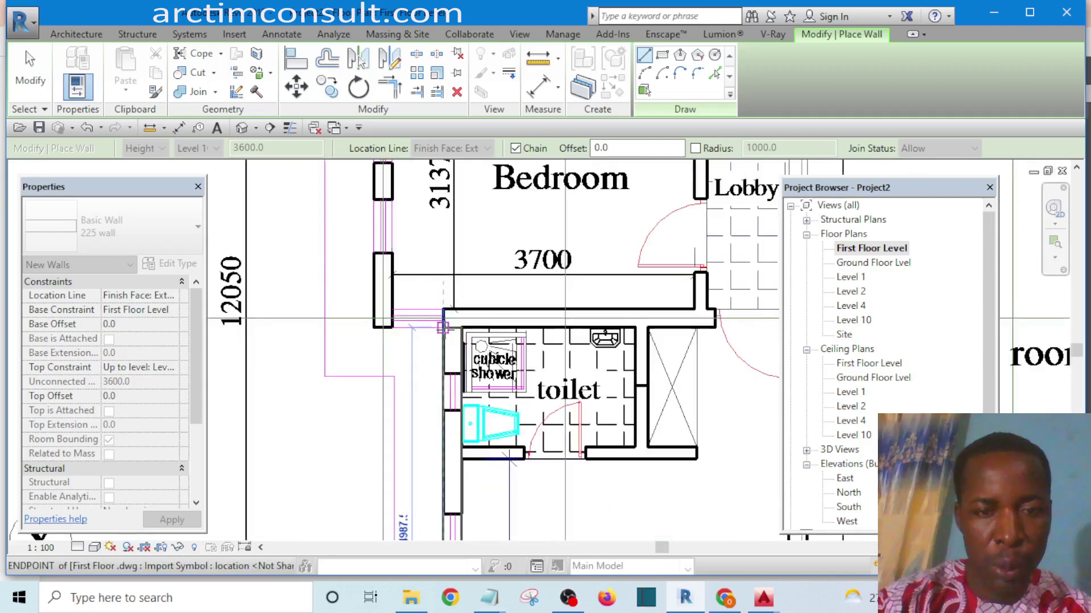
pyautogui.click(443, 328)
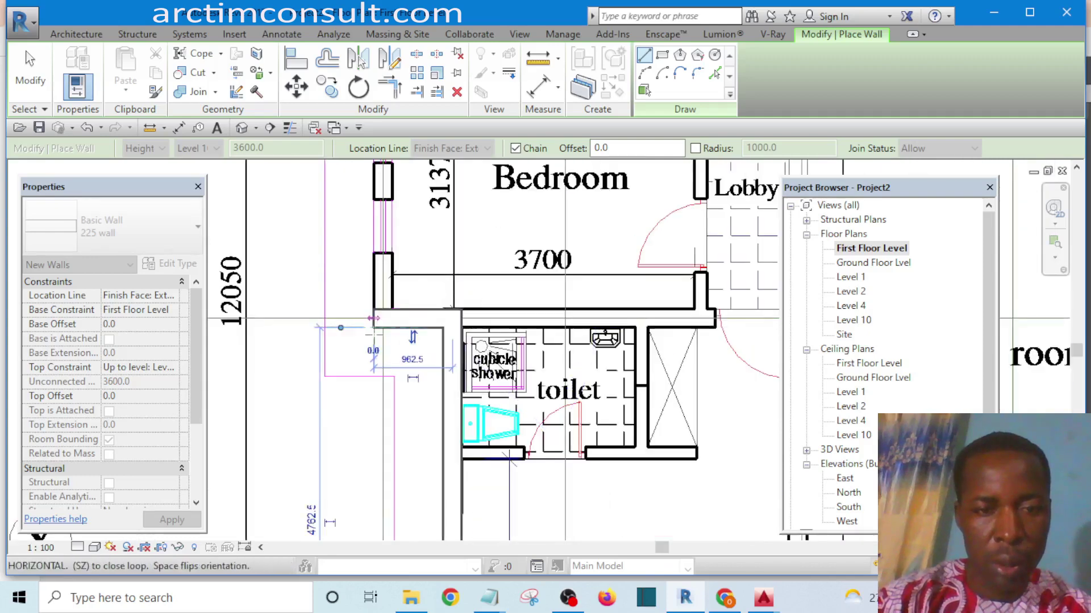
# Turn the wall outward to 02 Bedroom's outer corner, continue it up the side to the Verandah, and end the wall chain
pyautogui.scroll(-3, 377, 379)
pyautogui.scroll(2, 375, 180)
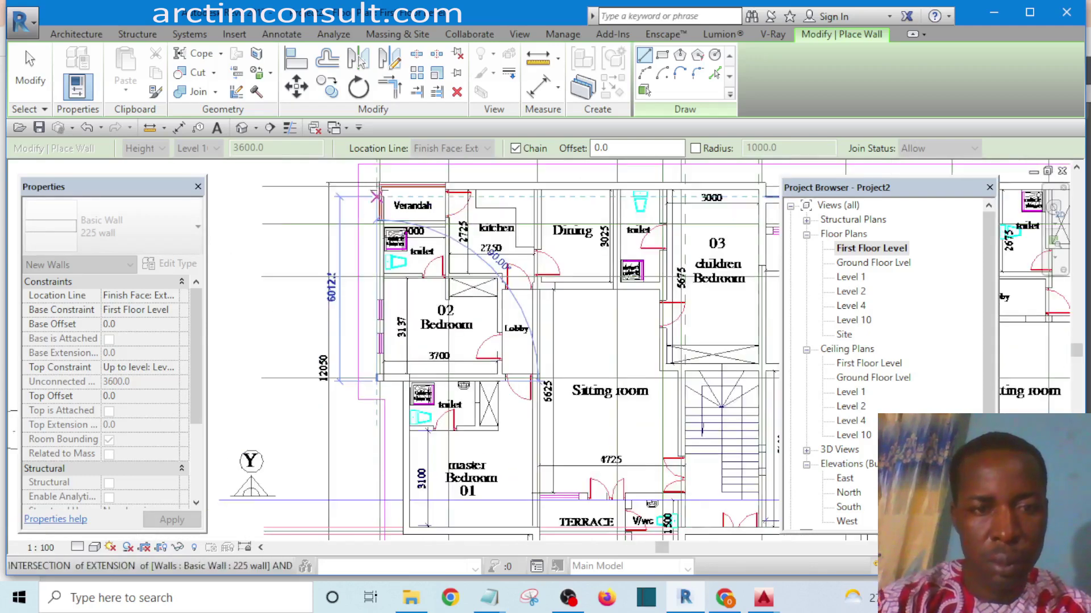
pyautogui.scroll(1, 376, 180)
pyautogui.press('Escape')
pyautogui.press('Escape')
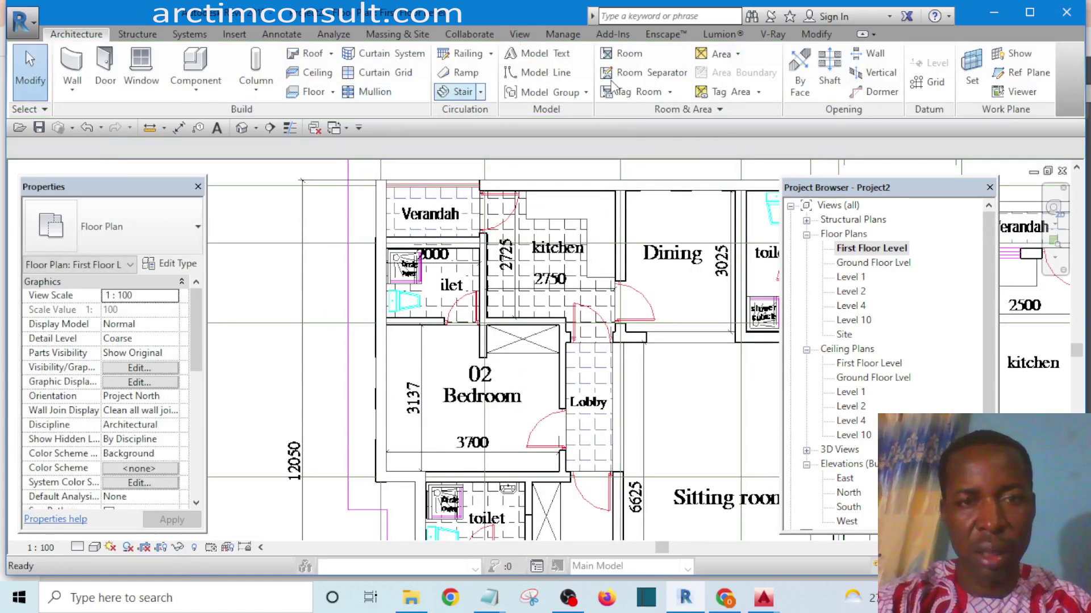
# Trim the wall behind the kitchen and 02 Bedroom's outer side wall to meet in a corner at the Verandah
pyautogui.press('t')
pyautogui.press('r')
pyautogui.click(603, 186)
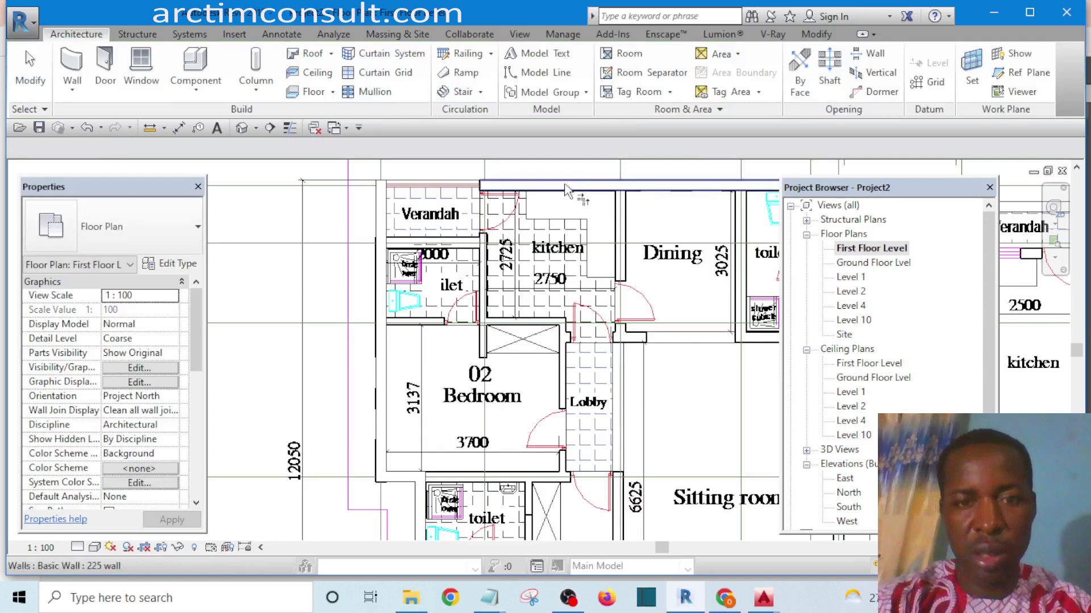
pyautogui.click(381, 273)
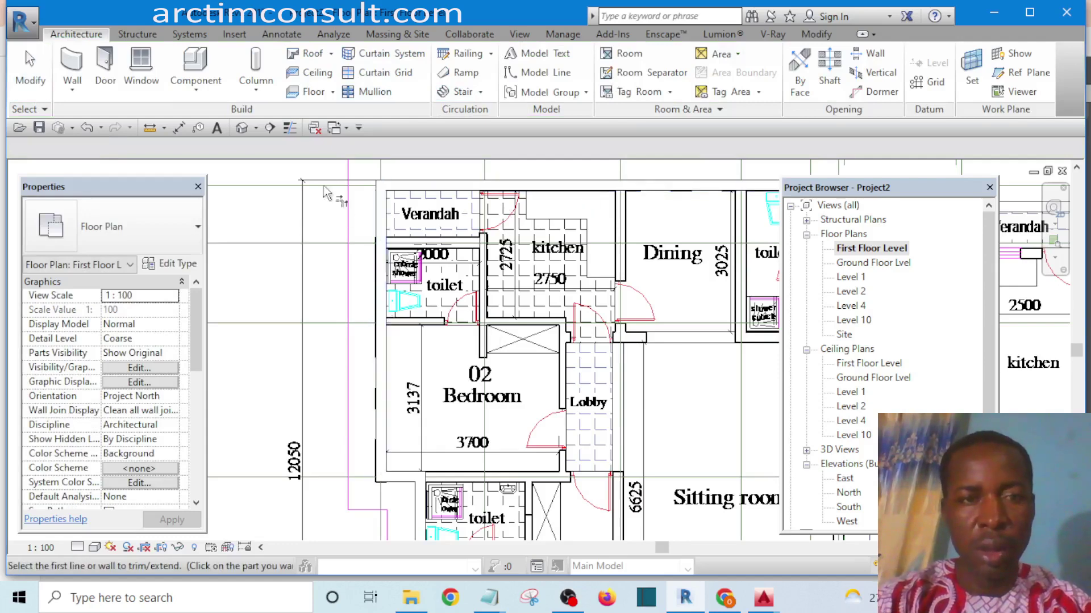
# Check the ground and first floor walls in the default 3D view and the North elevation
pyautogui.click(244, 128)
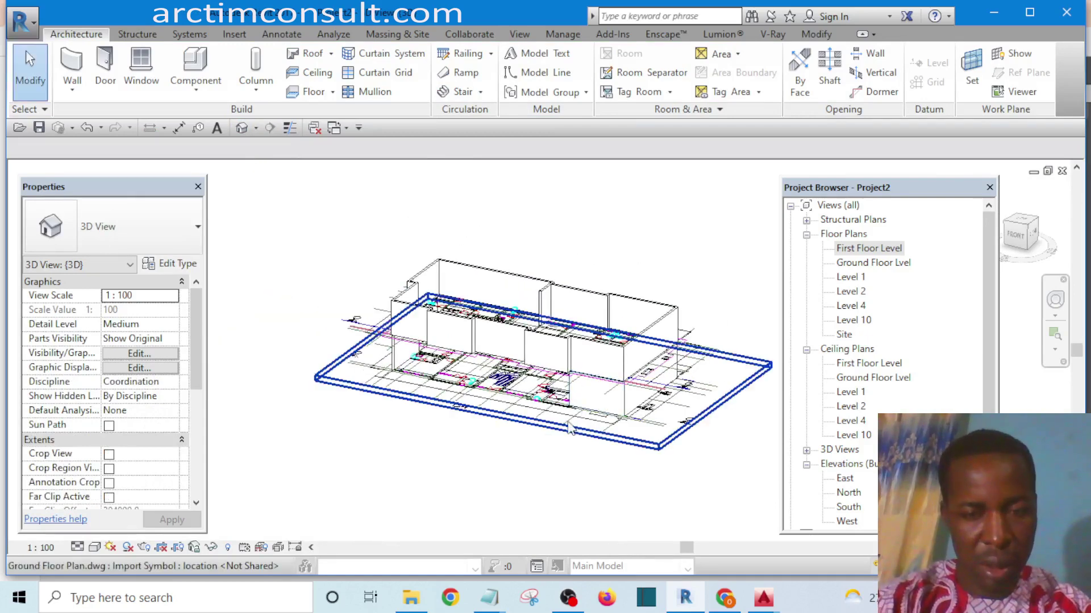
pyautogui.keyDown('shift'); pyautogui.moveTo(577, 432); pyautogui.dragTo(288, 303, button='middle'); pyautogui.keyUp('shift')
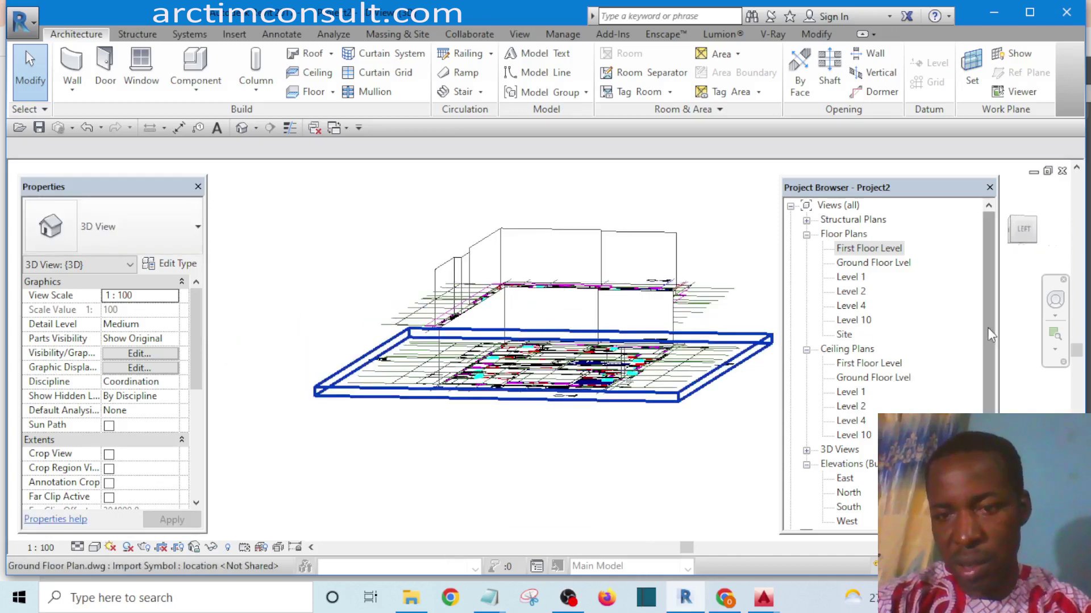
pyautogui.moveTo(991, 334); pyautogui.dragTo(991, 392)
pyautogui.doubleClick(849, 407)
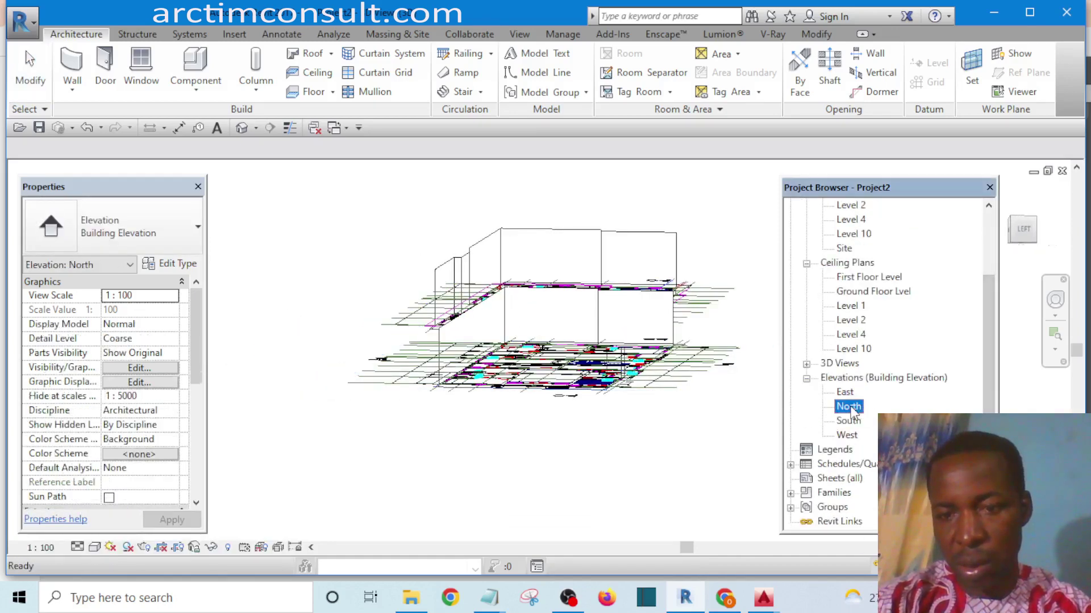
pyautogui.scroll(-3, 594, 370)
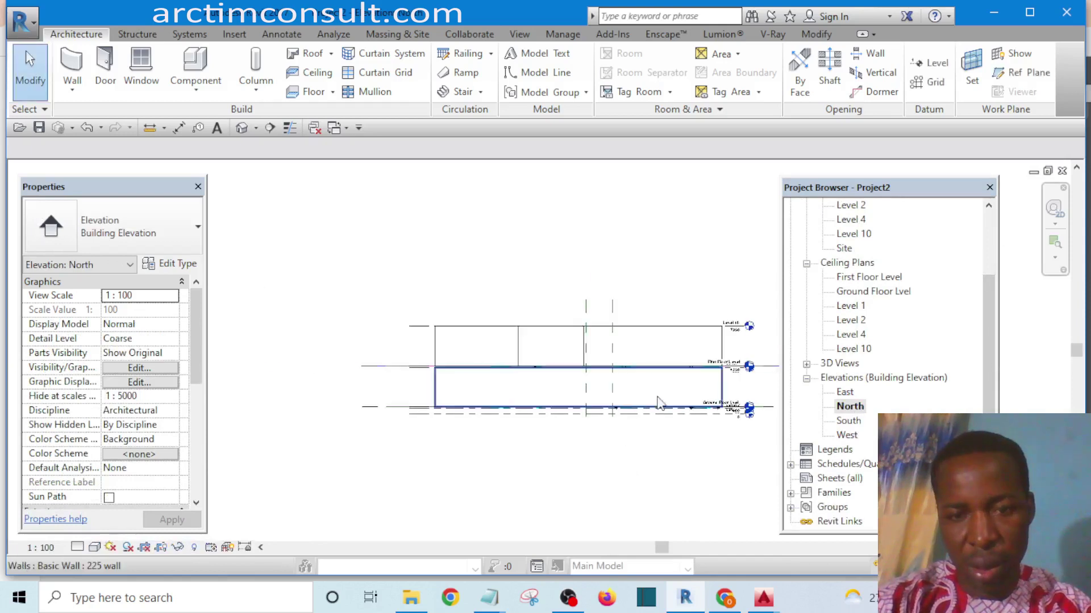
pyautogui.scroll(4, 716, 405)
pyautogui.scroll(-2, 792, 426)
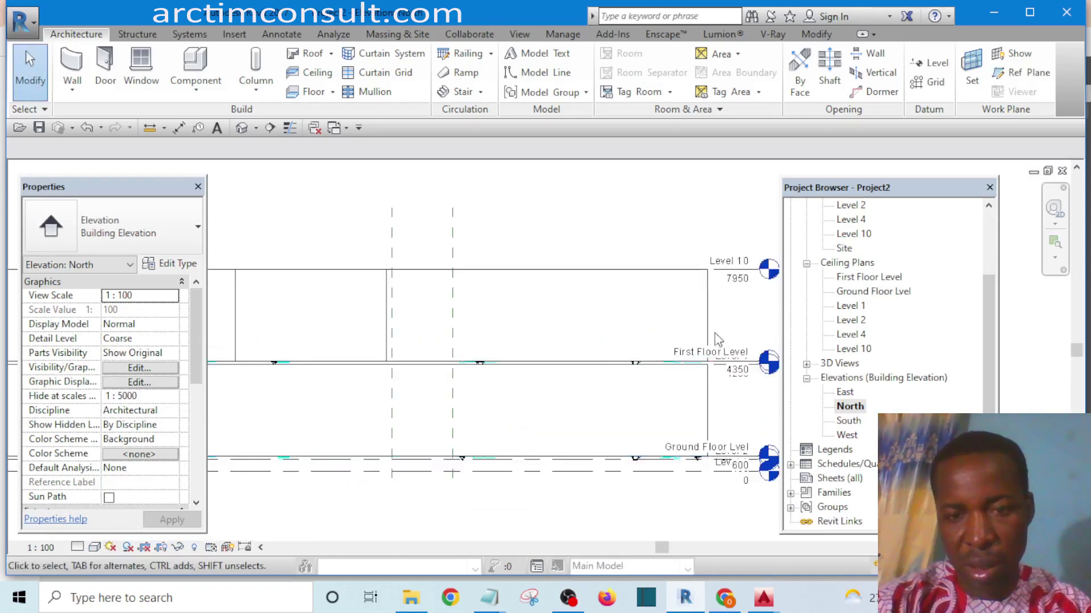
# Open the South elevation and examine how the first floor walls line up above the ground floor walls
pyautogui.doubleClick(849, 421)
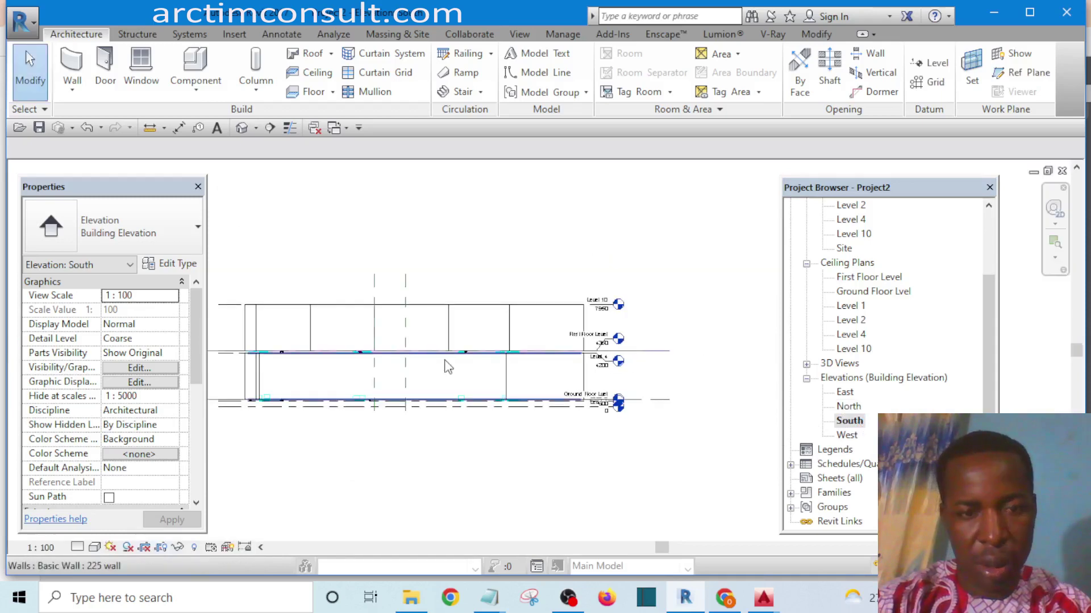
pyautogui.scroll(4, 448, 367)
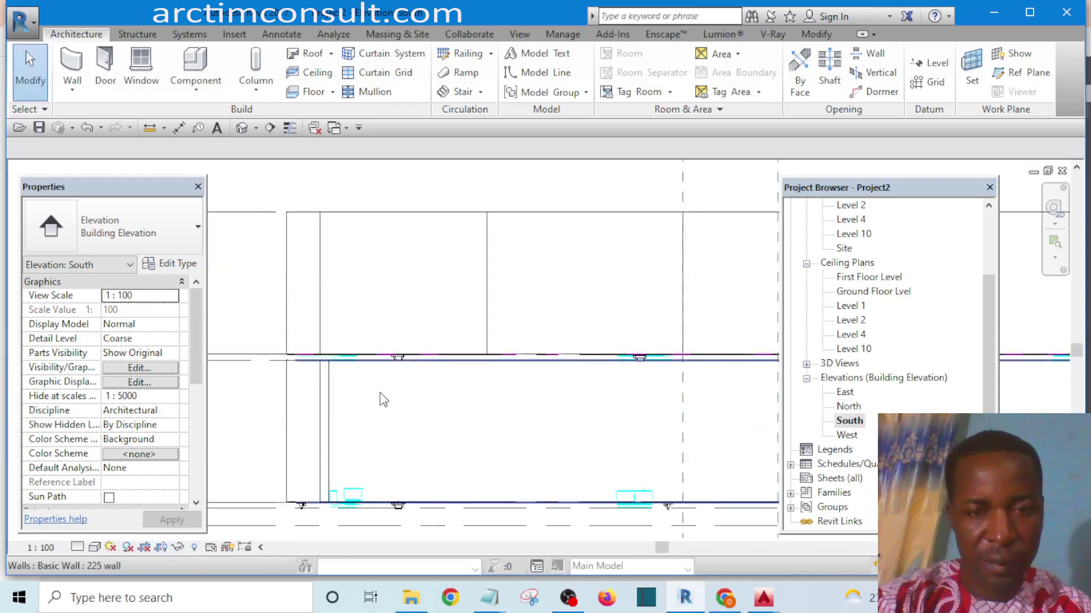
pyautogui.scroll(-4, 382, 400)
pyautogui.moveTo(602, 417); pyautogui.dragTo(553, 430, button='middle')
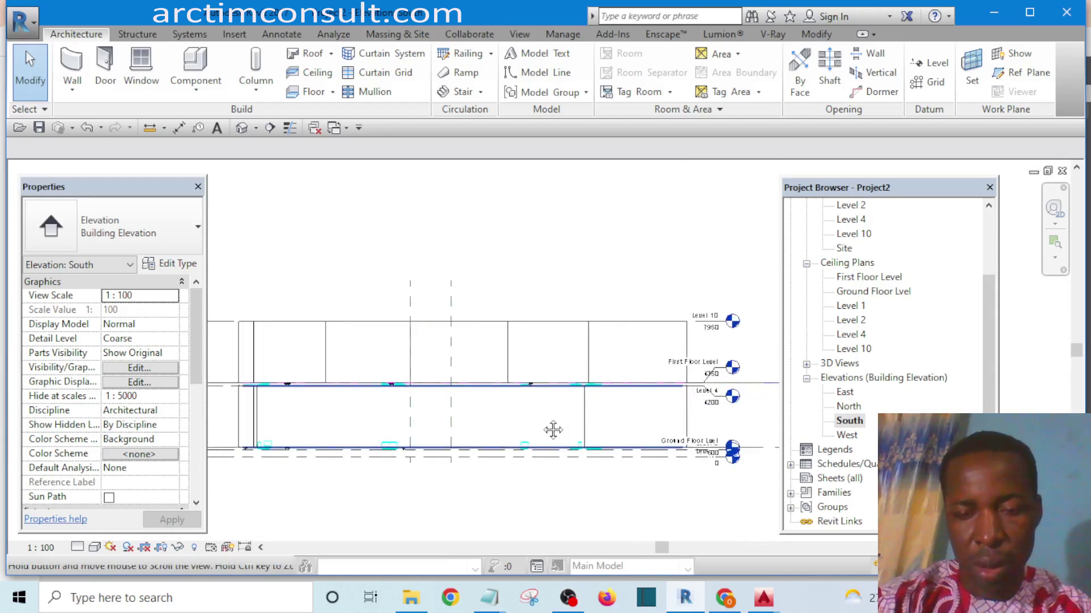
pyautogui.scroll(2, 620, 418)
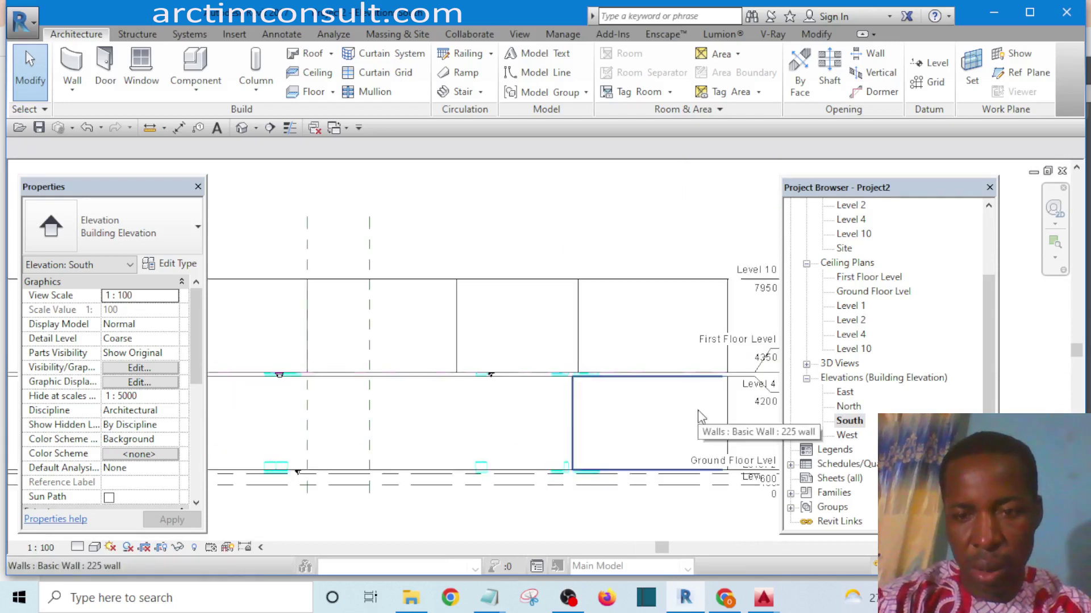
# Open the West elevation and examine the offset between the upper and lower walls near the reference plane
pyautogui.doubleClick(847, 435)
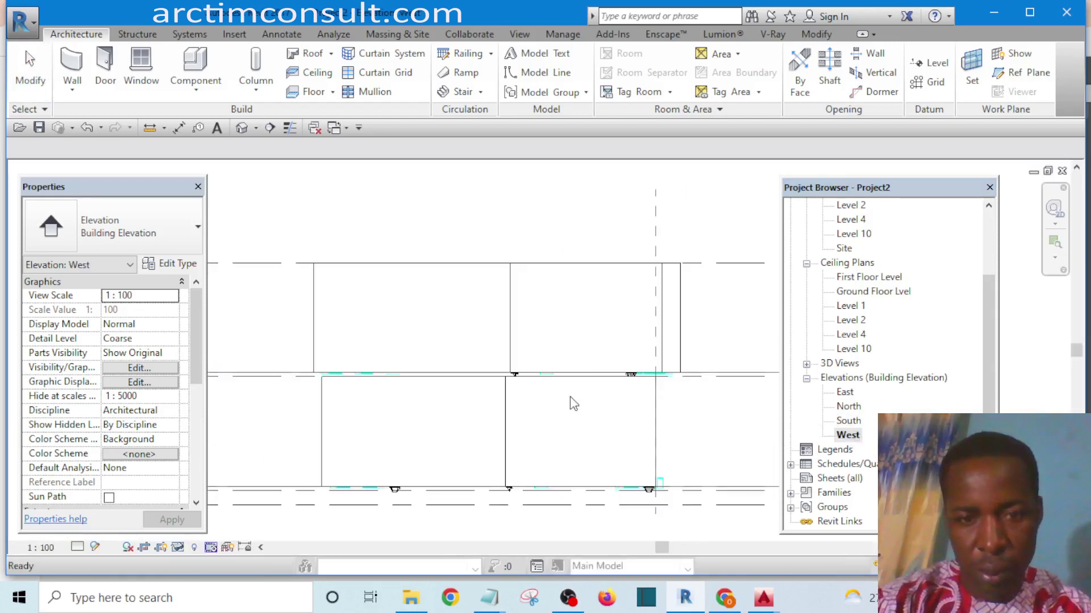
pyautogui.scroll(2, 619, 398)
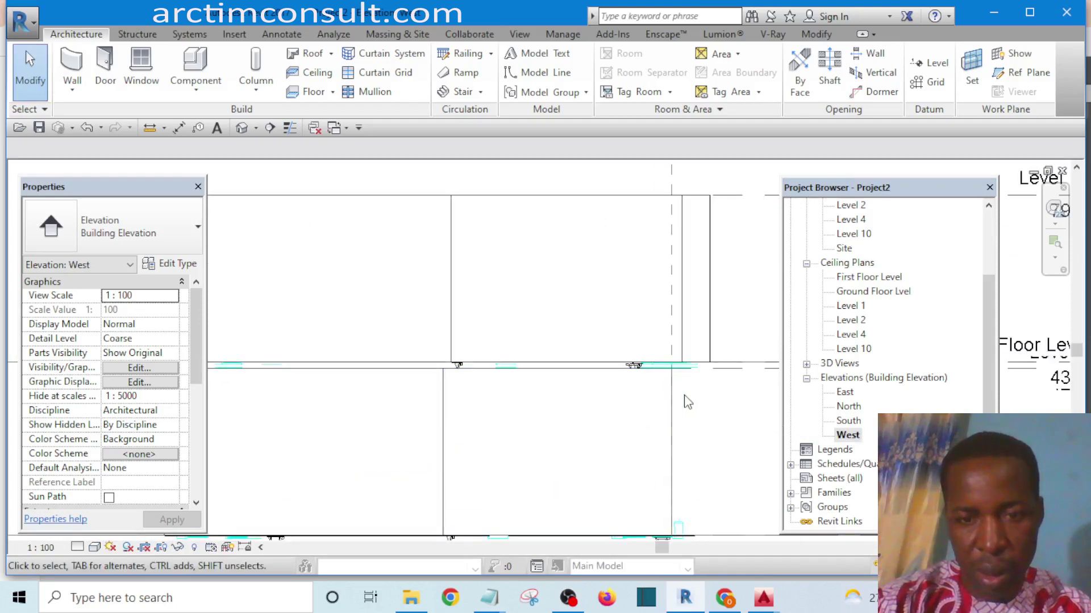
pyautogui.scroll(-2, 689, 365)
pyautogui.scroll(3, 696, 370)
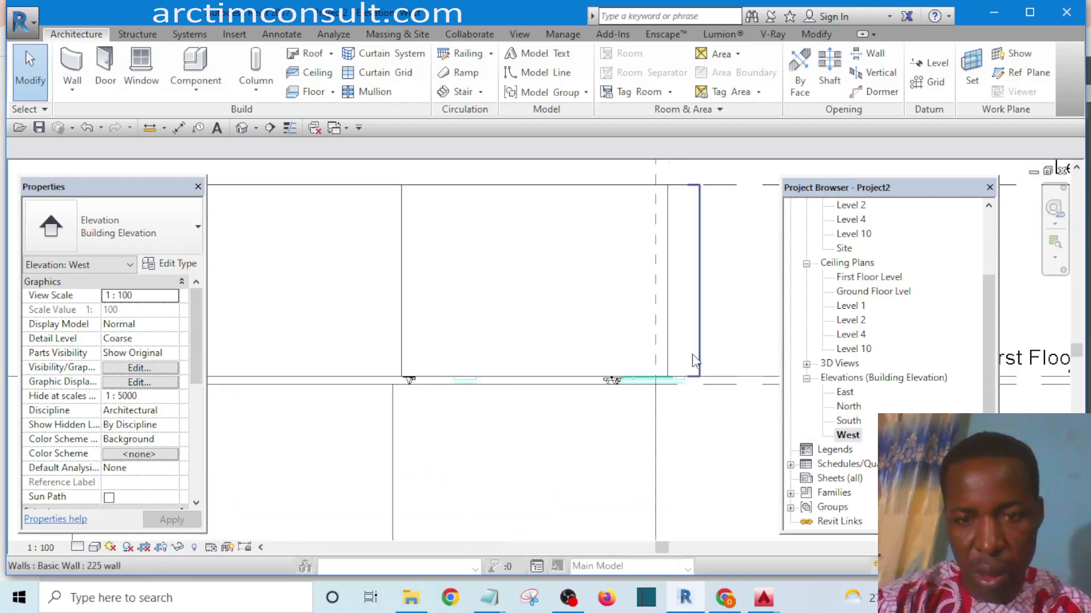
pyautogui.scroll(-1, 663, 423)
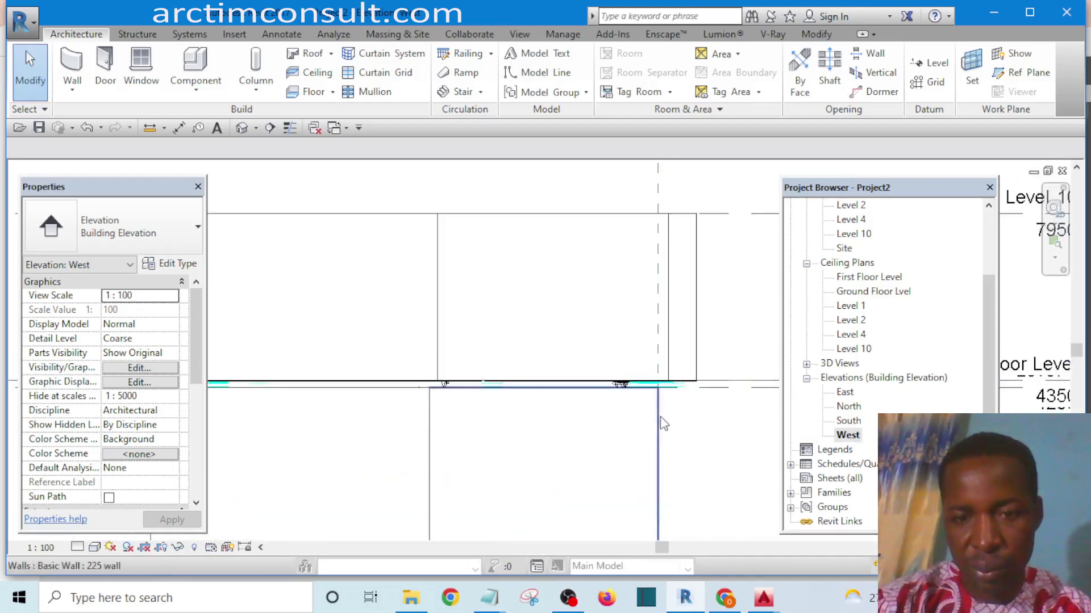
pyautogui.scroll(-3, 664, 423)
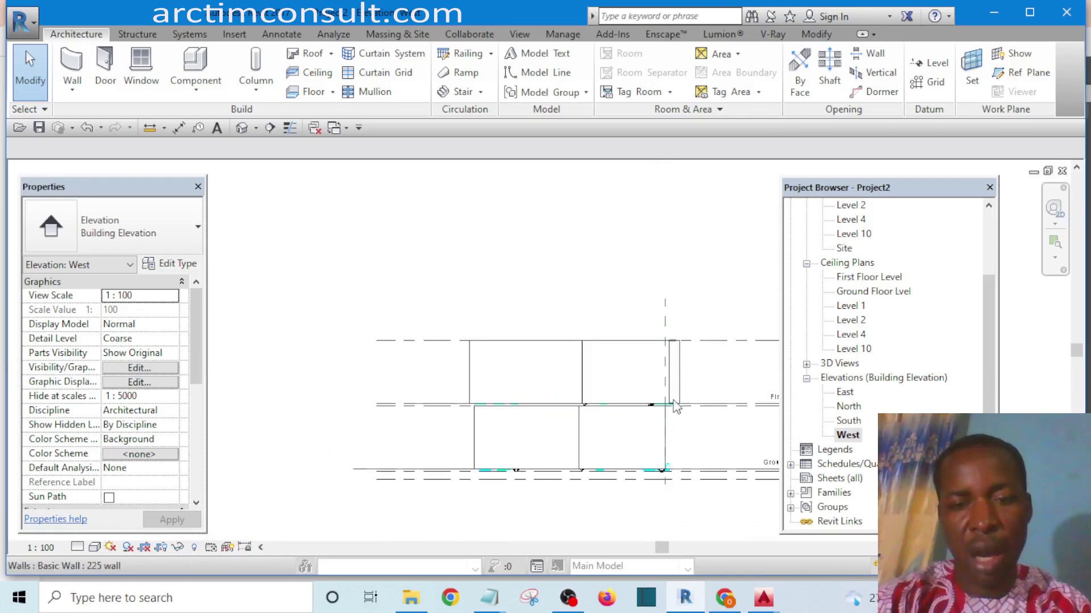
pyautogui.scroll(3, 672, 401)
pyautogui.scroll(-3, 675, 404)
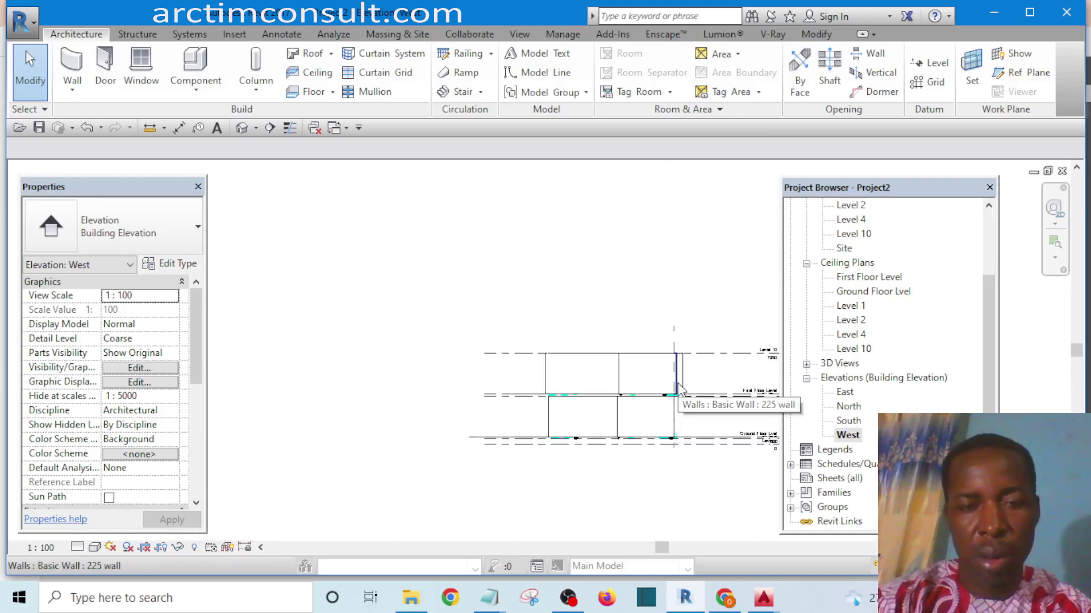
pyautogui.moveTo(683, 395); pyautogui.dragTo(562, 353, button='middle')
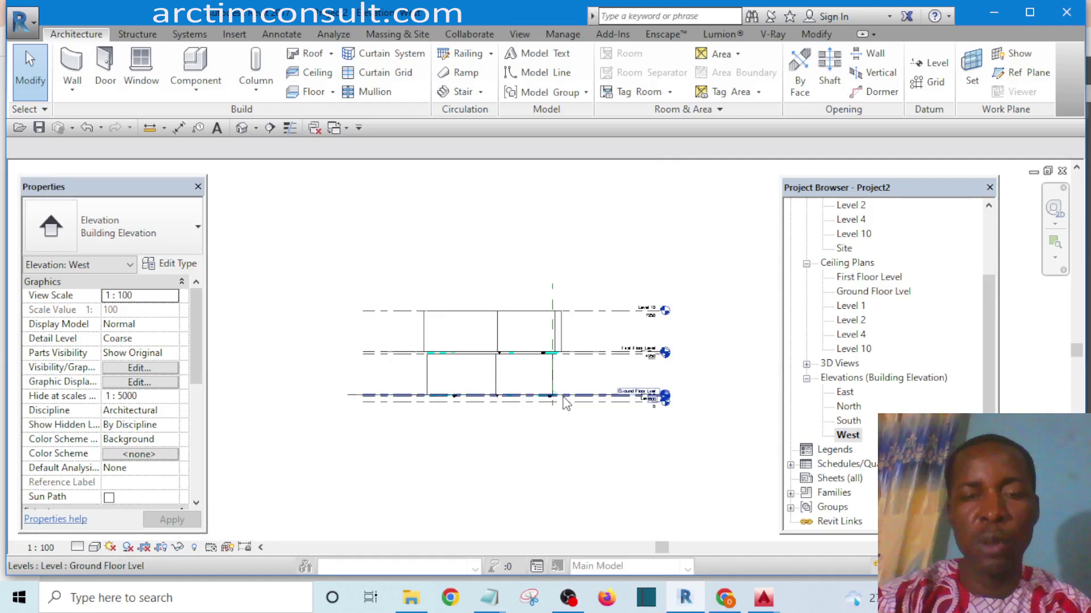